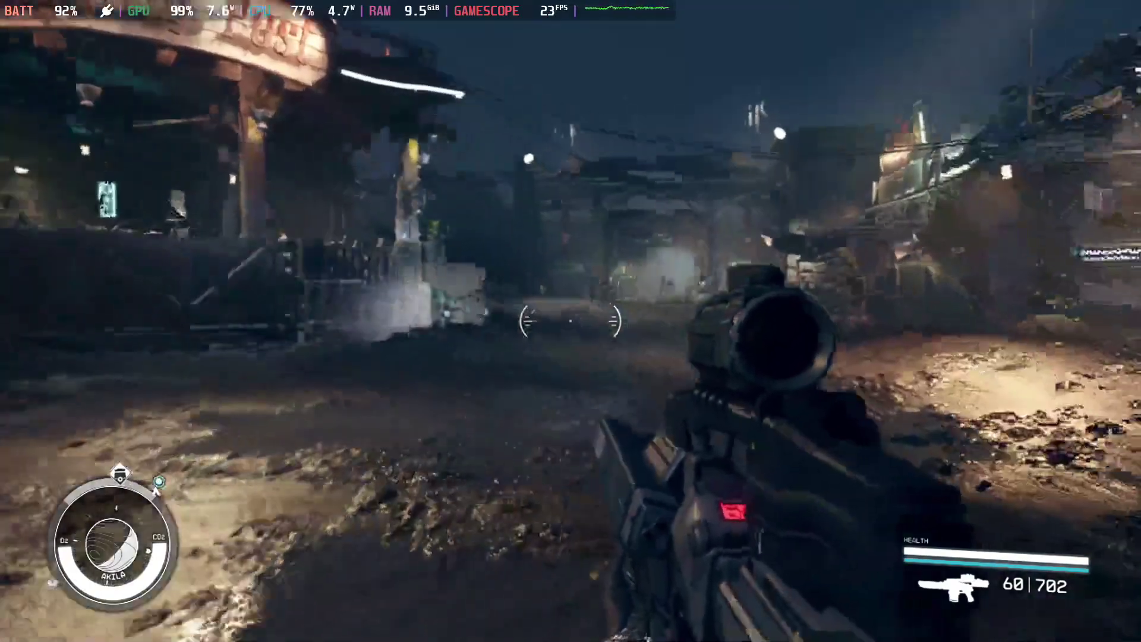
Step: Switch the character to third-person view and open the game's Display settings
key(v)
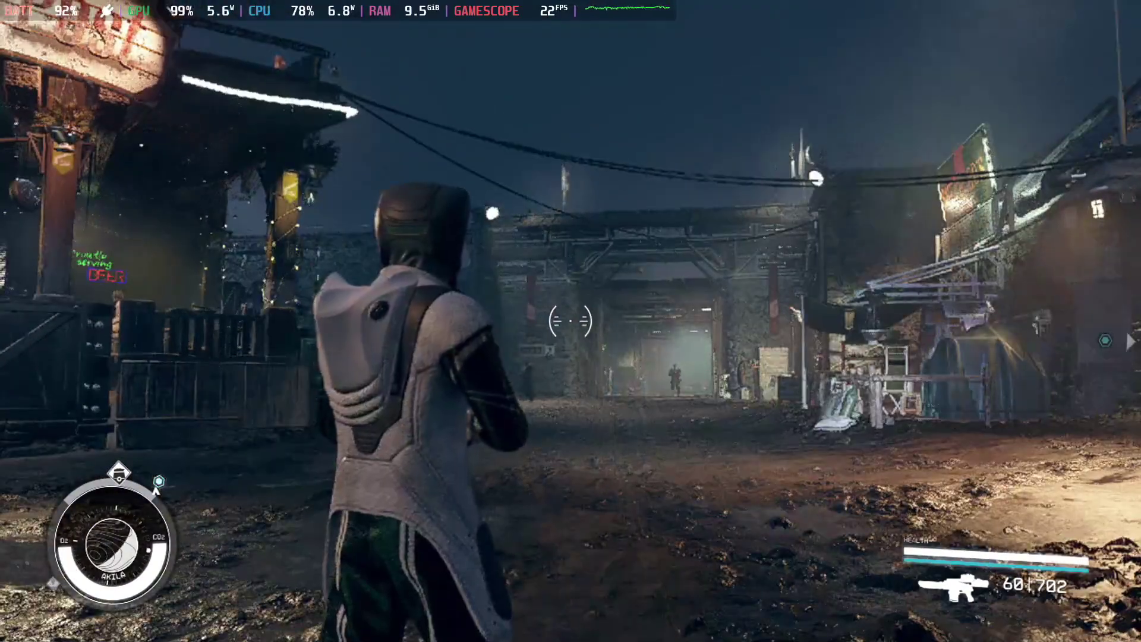
key(Tab)
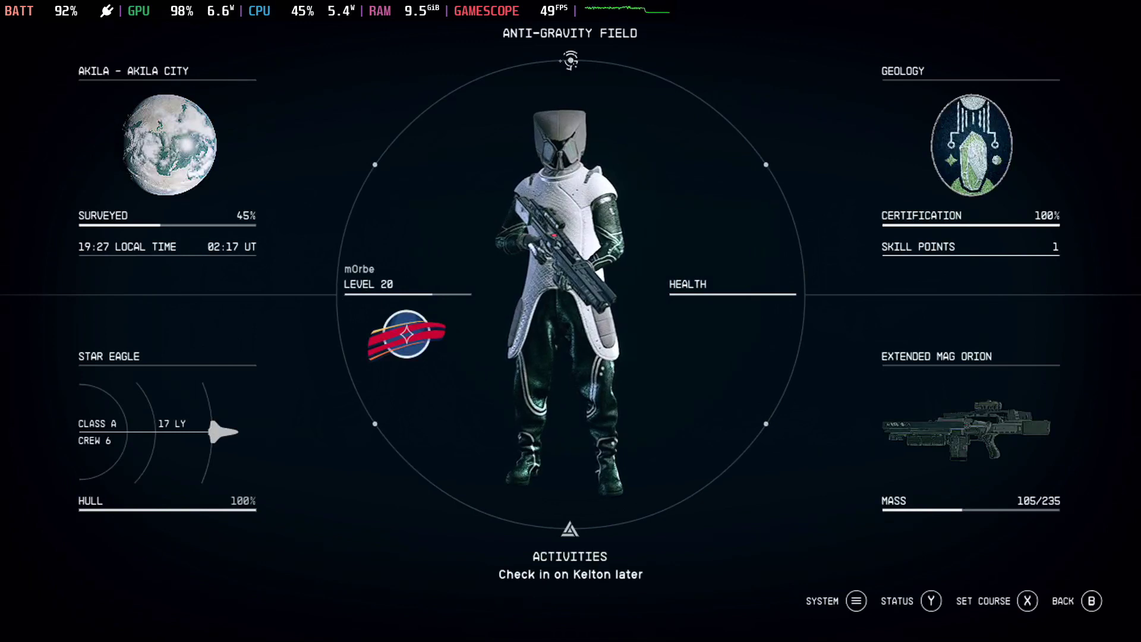
key(Escape)
key(Down)
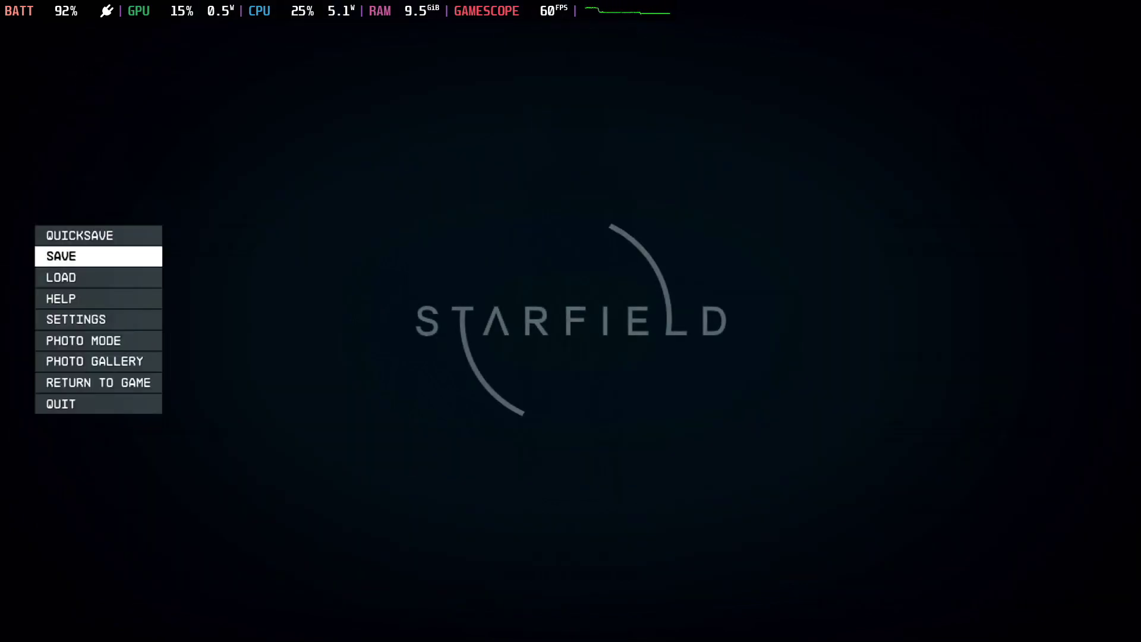
key(Down)
key(Down)
key(Down)
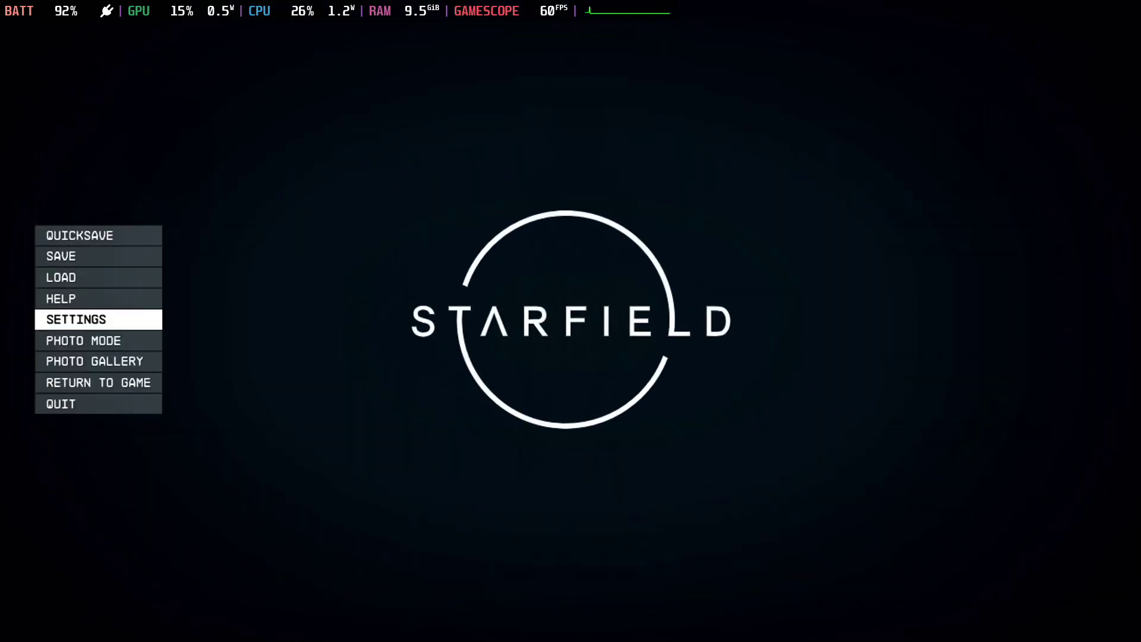
key(Return)
Step: Examine the display options from Window Size down to Film Grain Intensity, including resolution scaling and graphics quality levels
key(Down)
key(Return)
key(Down)
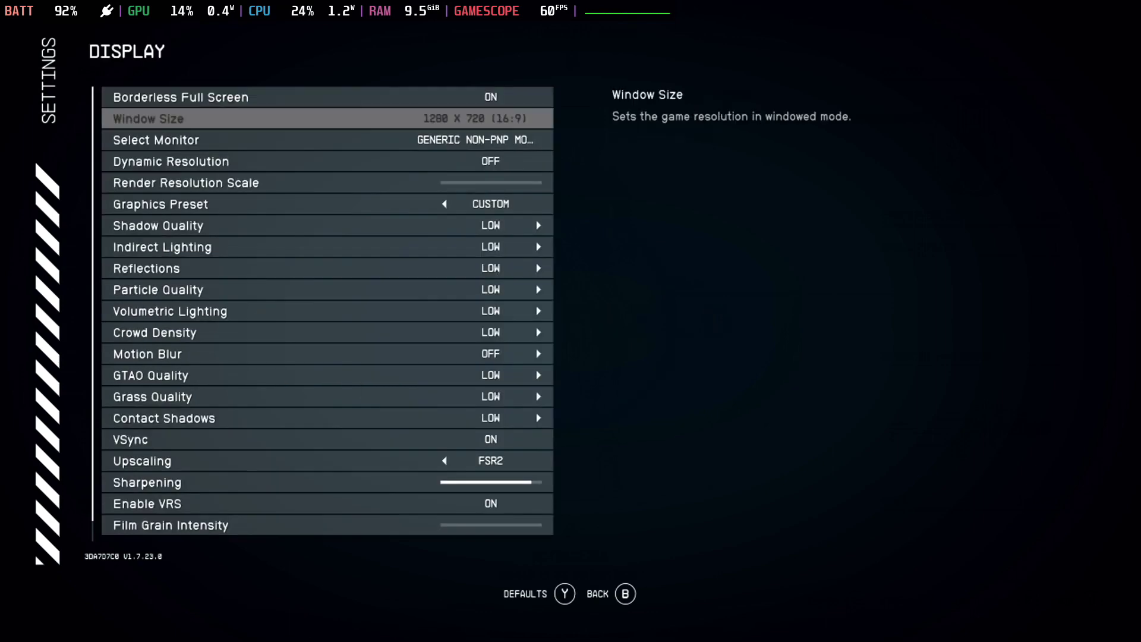
key(Down)
key(Down)
key(Down)
key(Up)
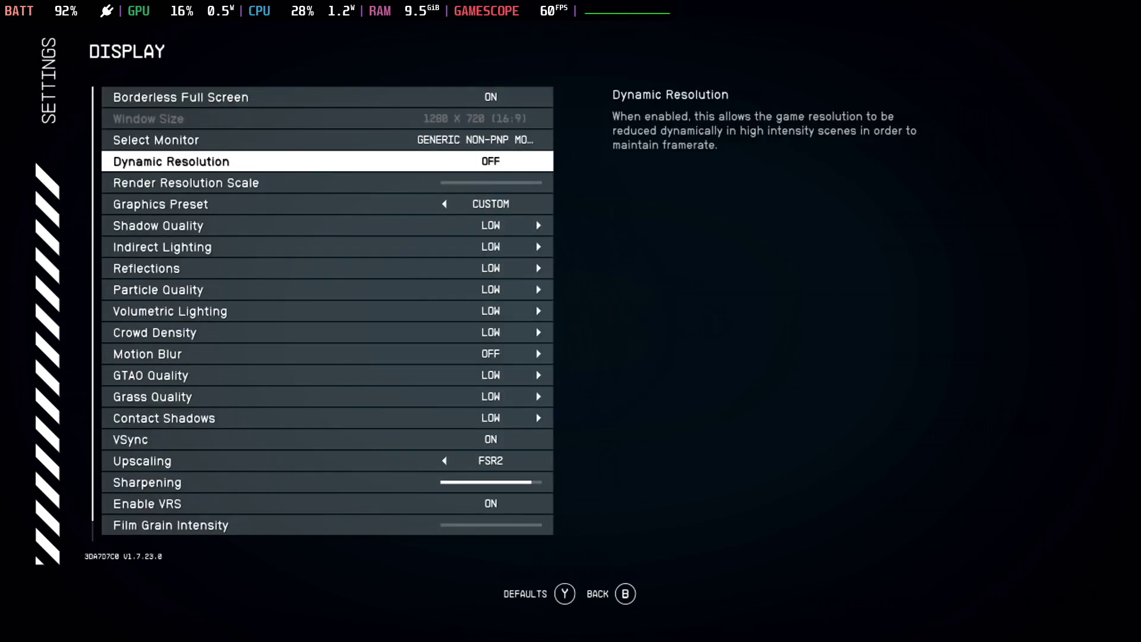
key(Down)
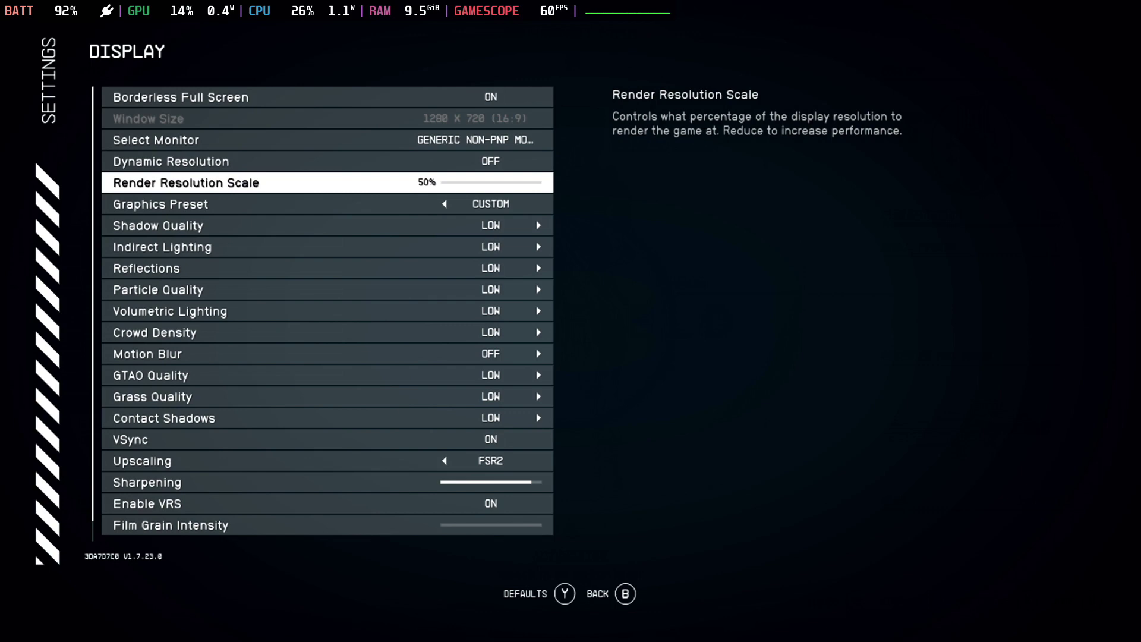
key(Down)
key(Down)
key(Down)
key(Down)
key(Down)
key(Down)
key(Down)
key(Down)
key(Down)
key(Down)
key(Down)
key(Down)
key(Down)
key(Down)
key(Down)
key(Down)
key(Down)
key(Down)
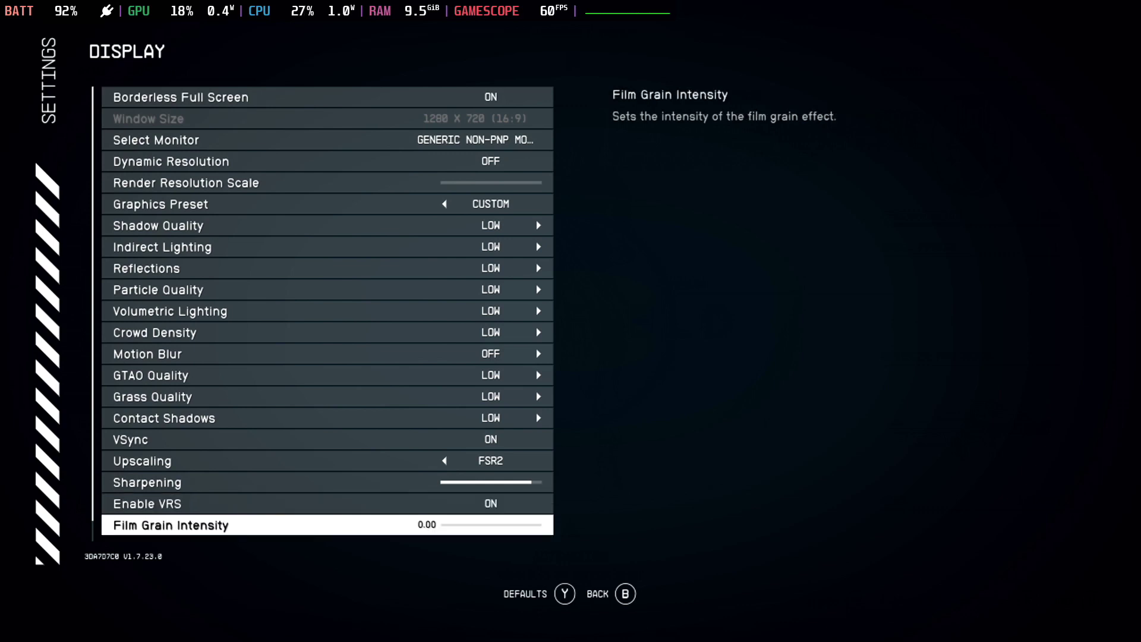
Step: Review the display options from Film Grain Intensity back up to Borderless Full Screen and return to the game
key(Up)
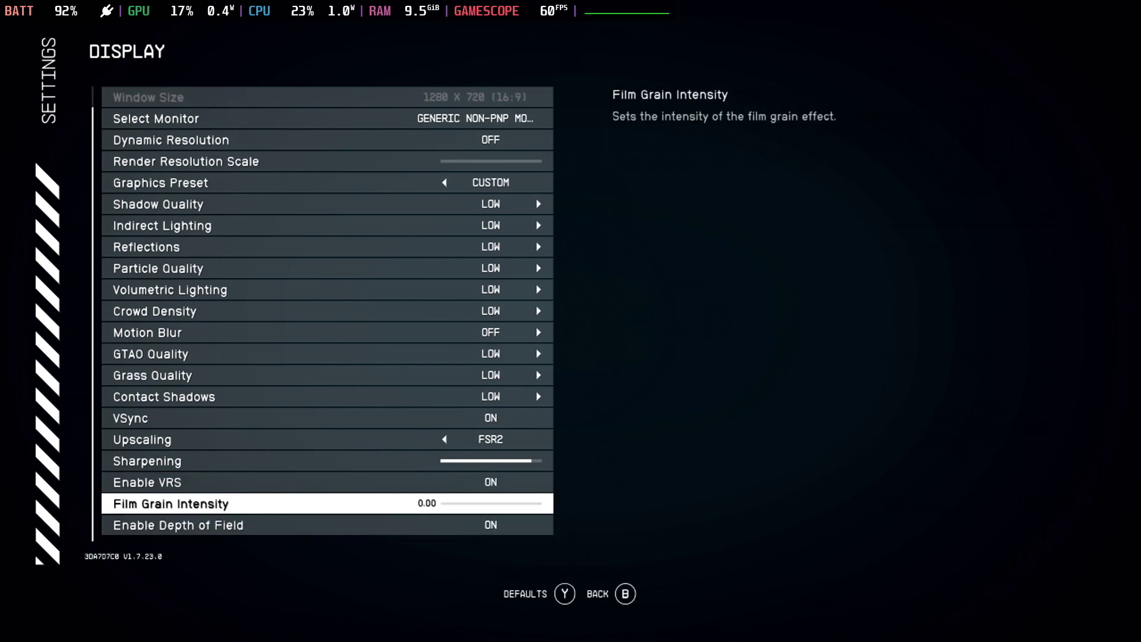
key(Up)
key(Up)
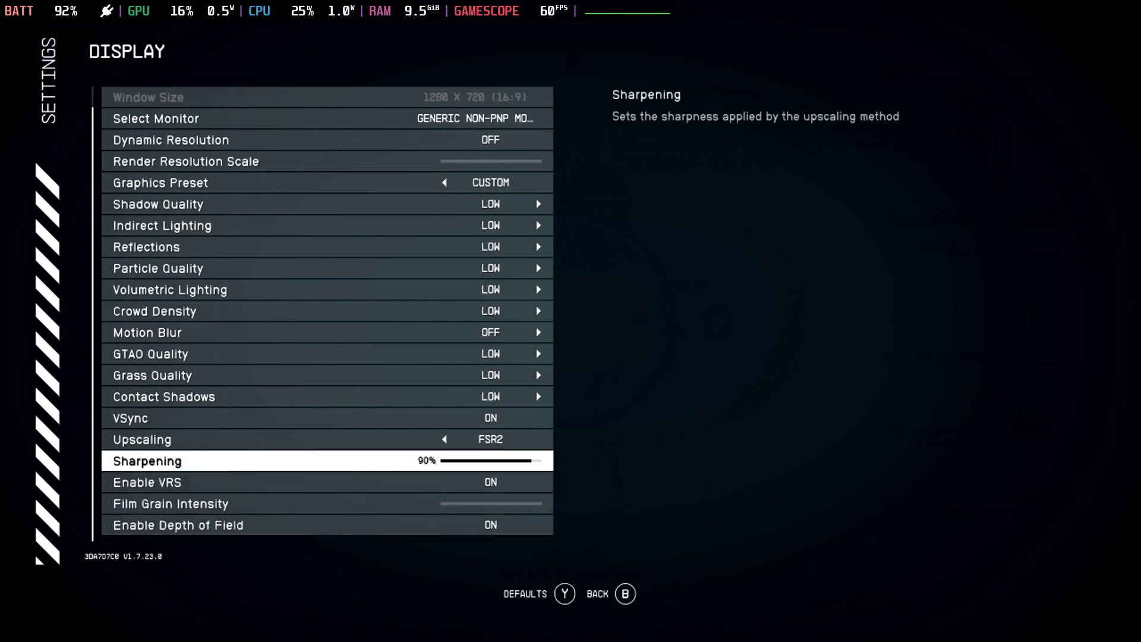
key(Up)
key(Up)
key(Up)
key(Up)
key(Up)
key(Up)
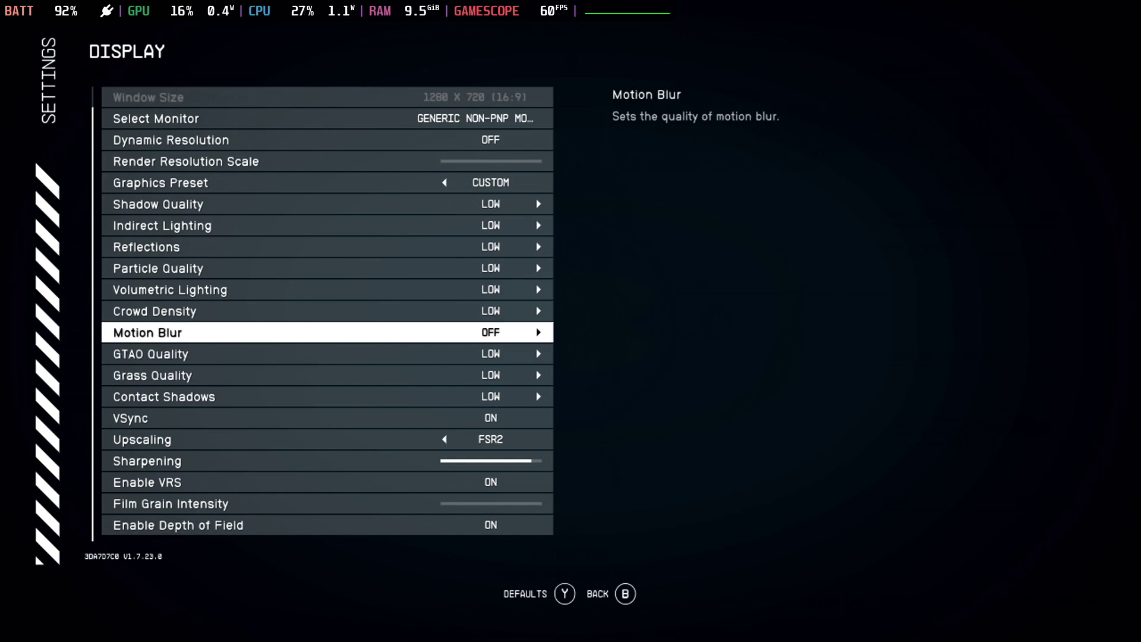
key(Up)
key(Up)
key(Up)
key(Up)
key(Up)
key(Up)
key(Up)
key(Up)
key(Up)
key(Up)
key(Up)
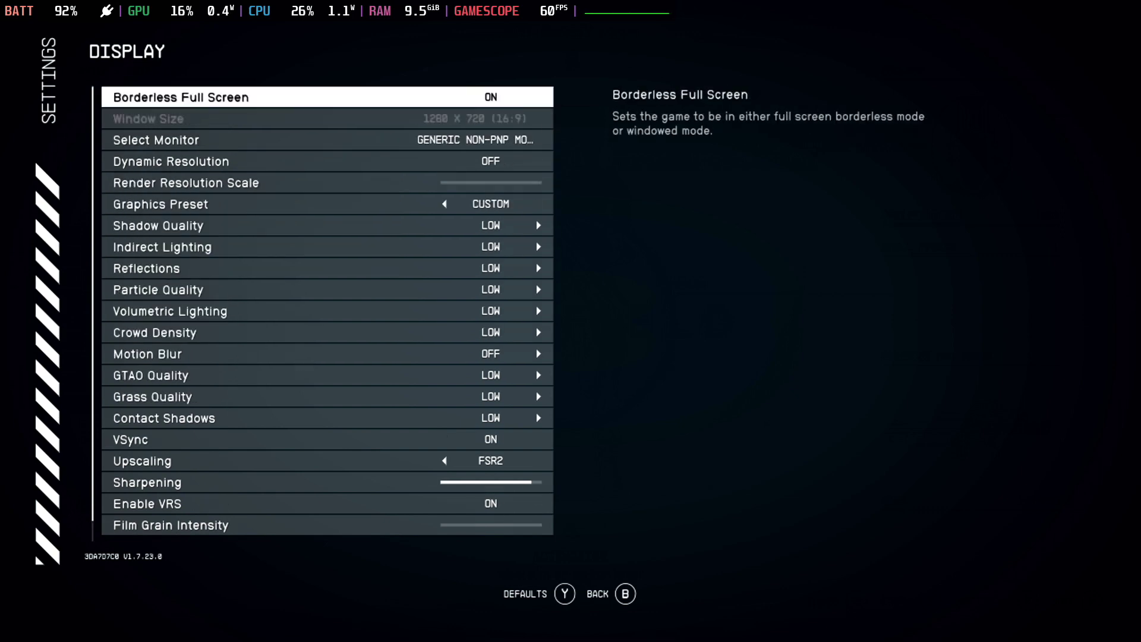
key(Escape)
key(Escape)
key(Escape)
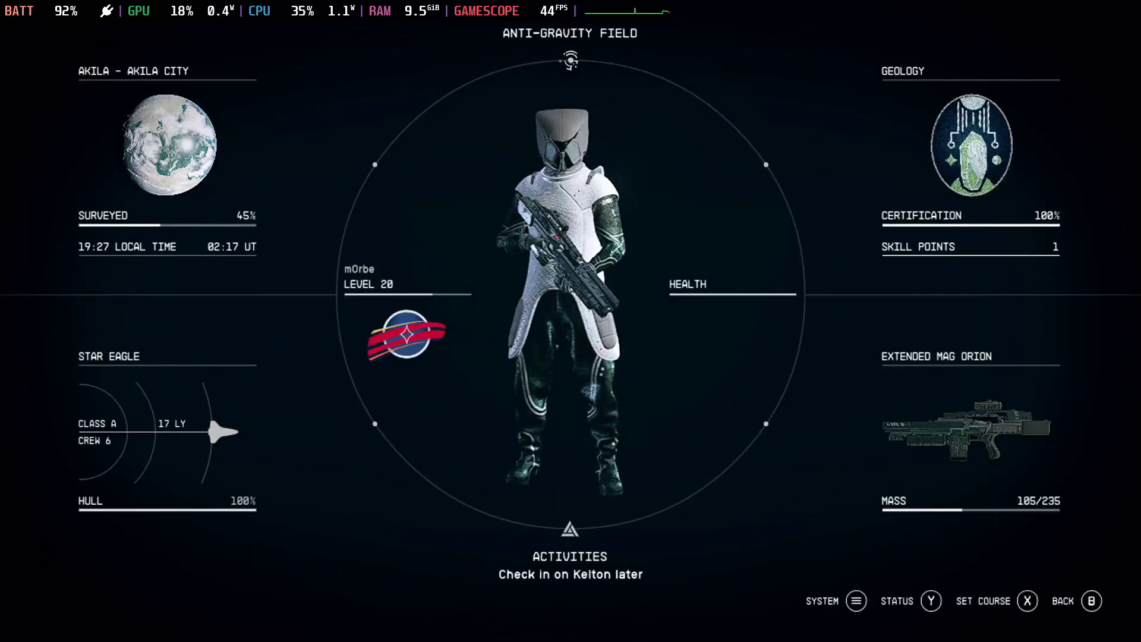
key(Escape)
Step: Turn the character around in the Akila City square and run toward the large lit tower
key(w)
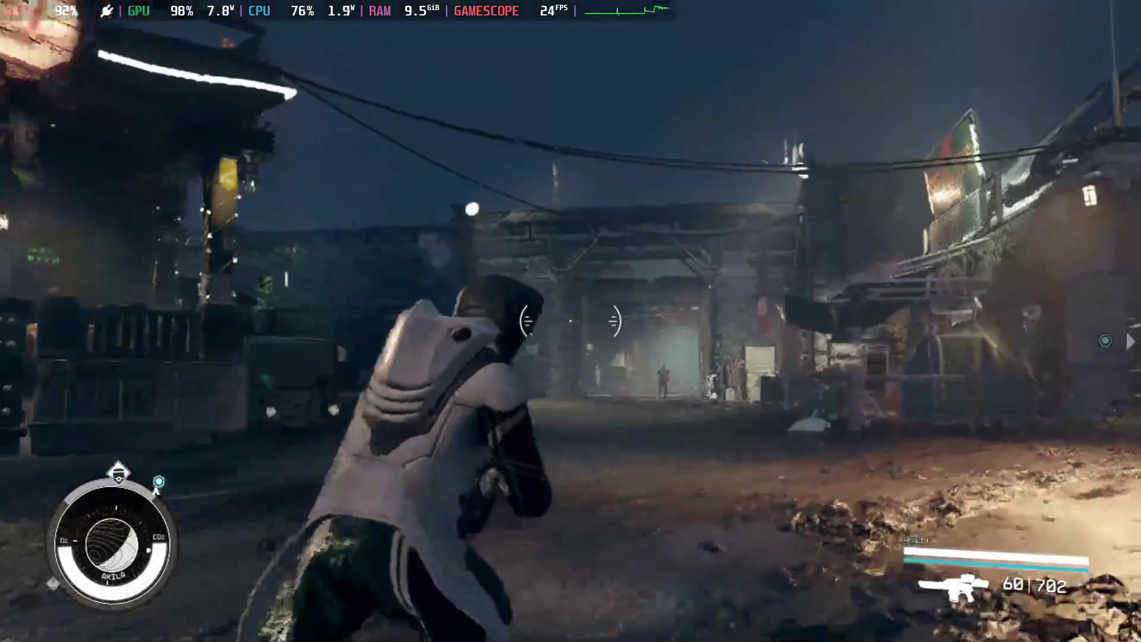
key(w)
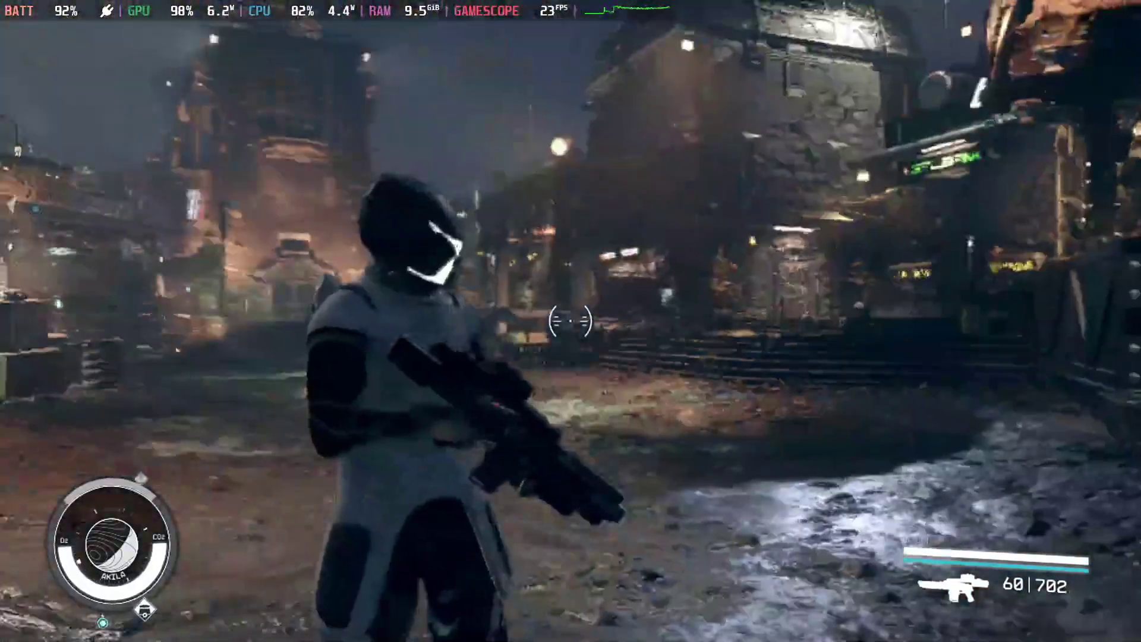
key(w)
key(w)
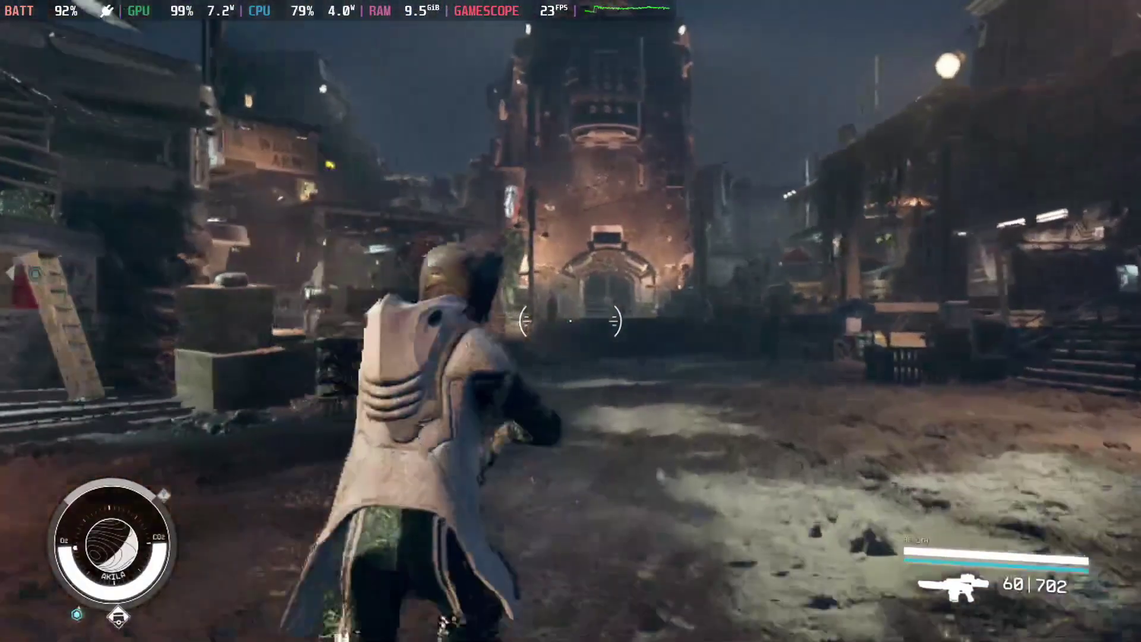
Step: Turn away from the tower and run across the muddy square toward the city gate
key(w)
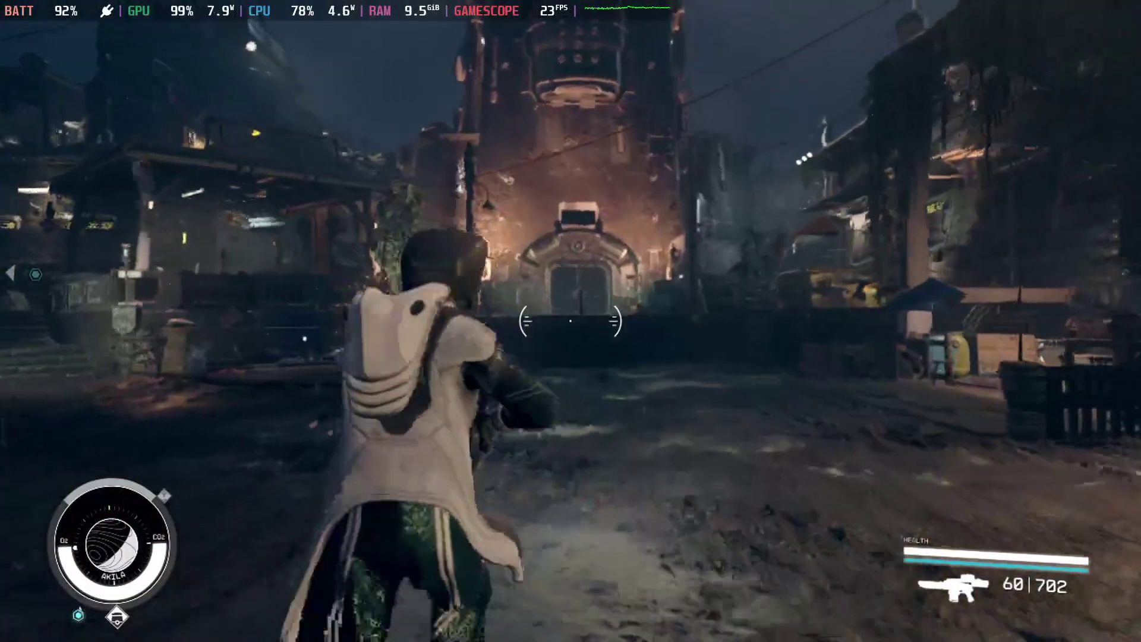
key(w)
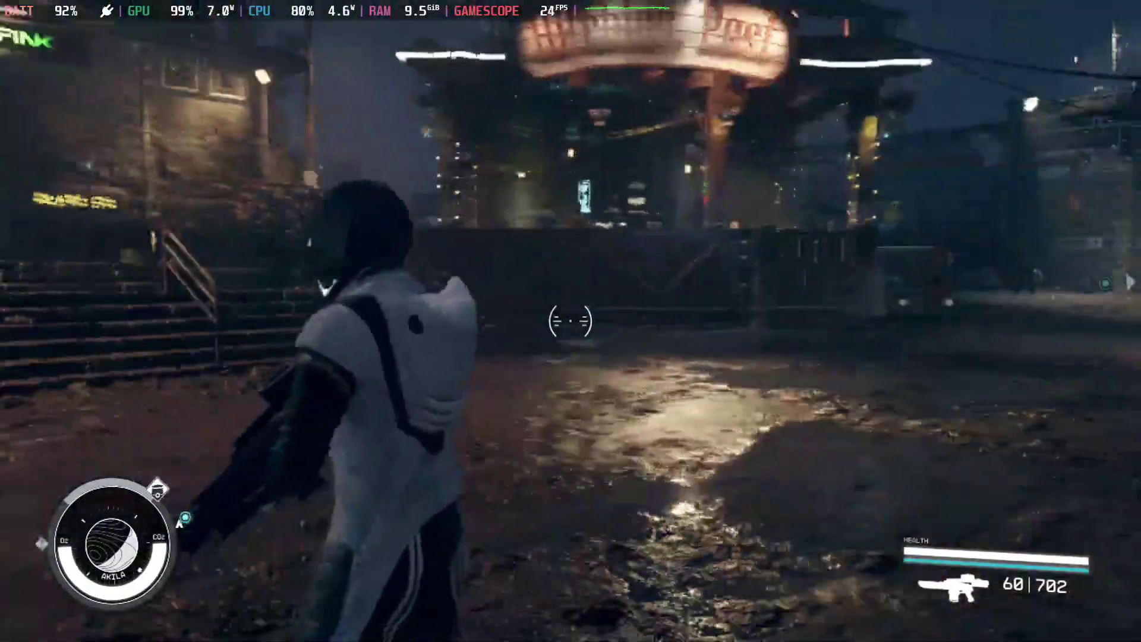
key(w)
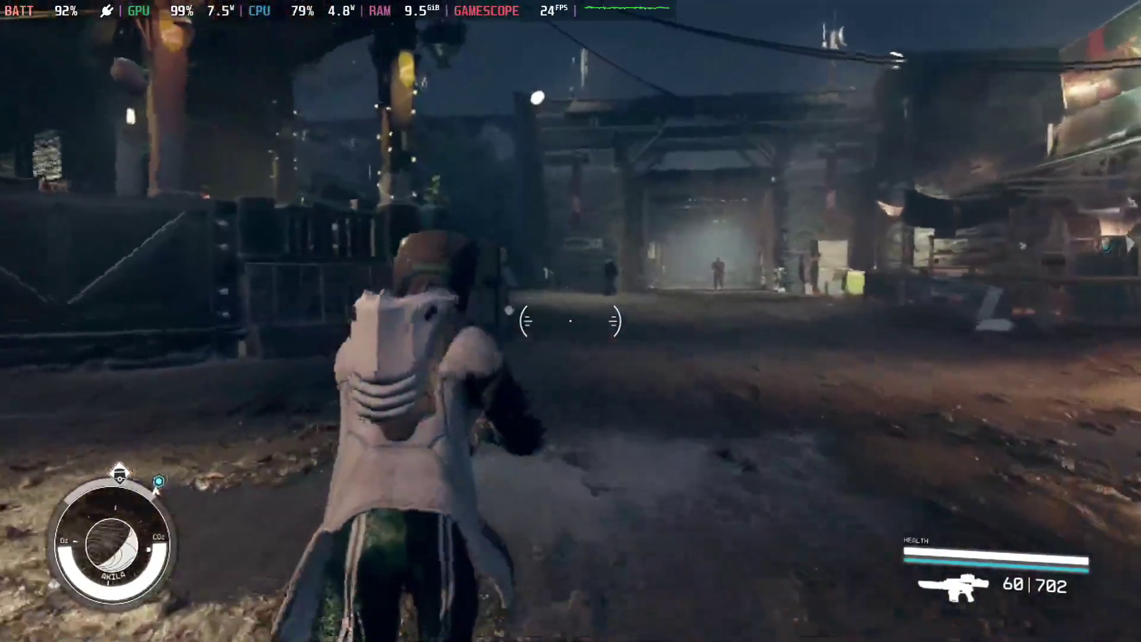
key(w)
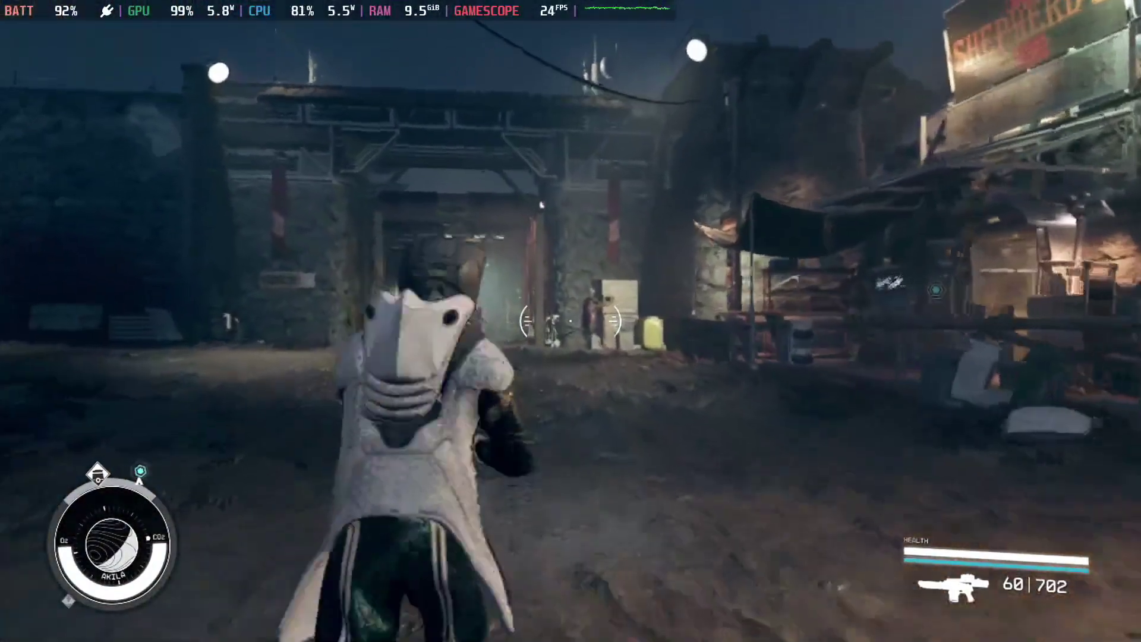
Step: Run back toward the lit tower, and loop around in the square to face the city gate again
key(w)
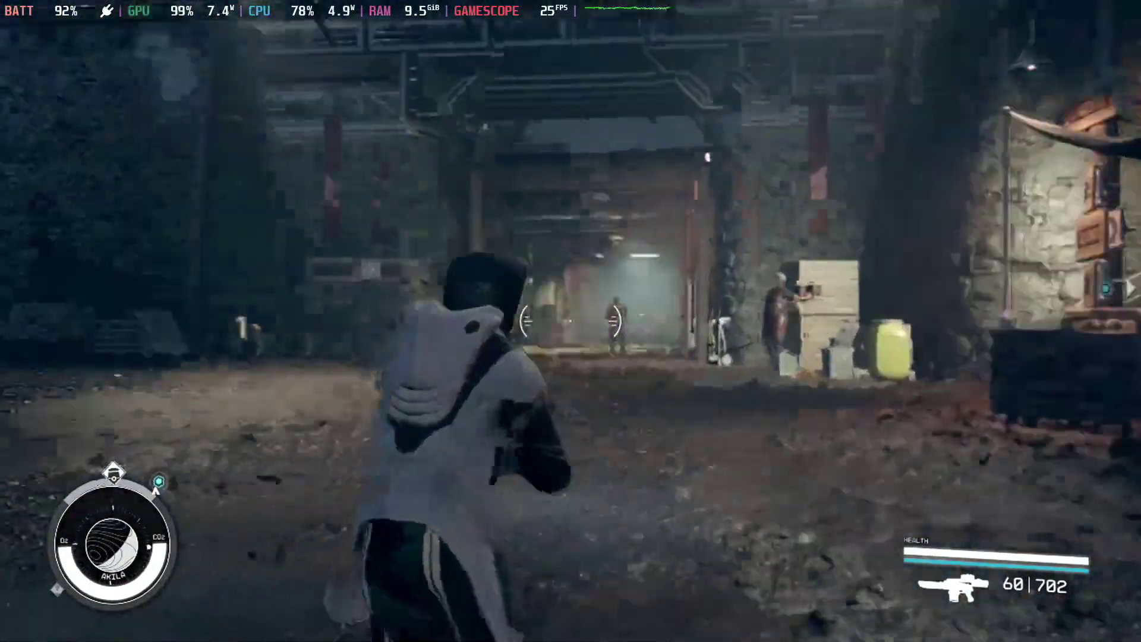
key(w)
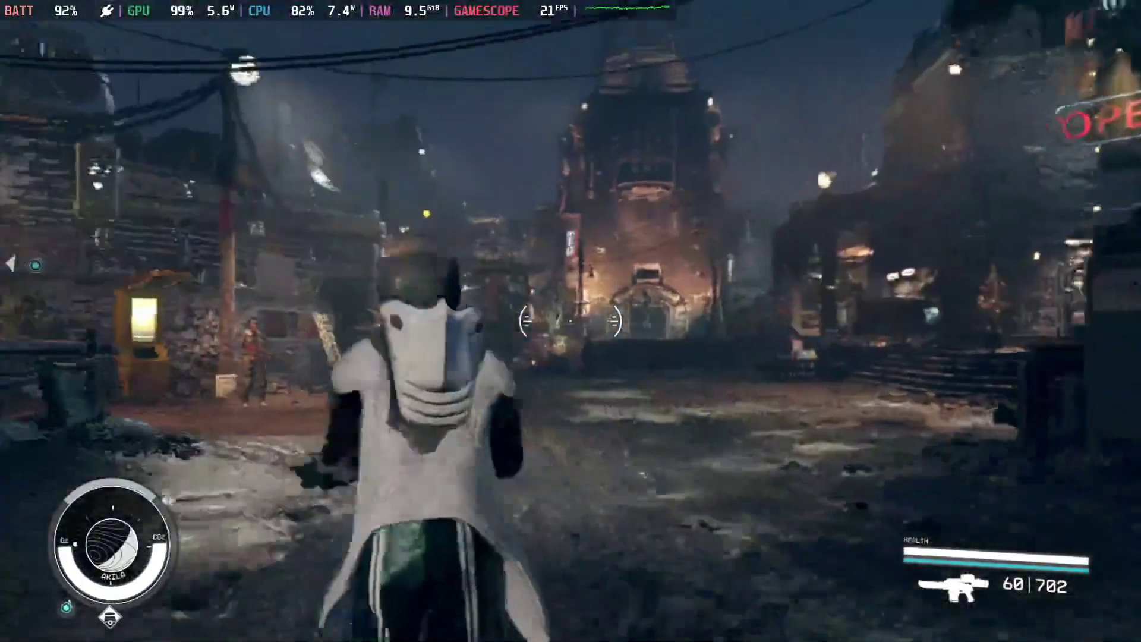
key(w)
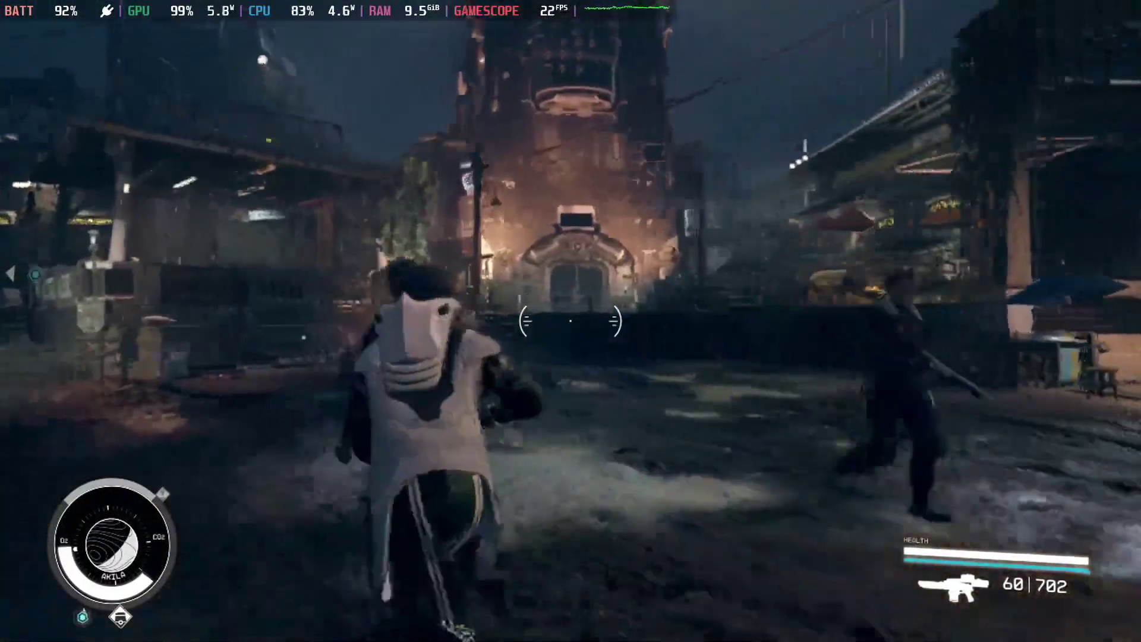
key(w)
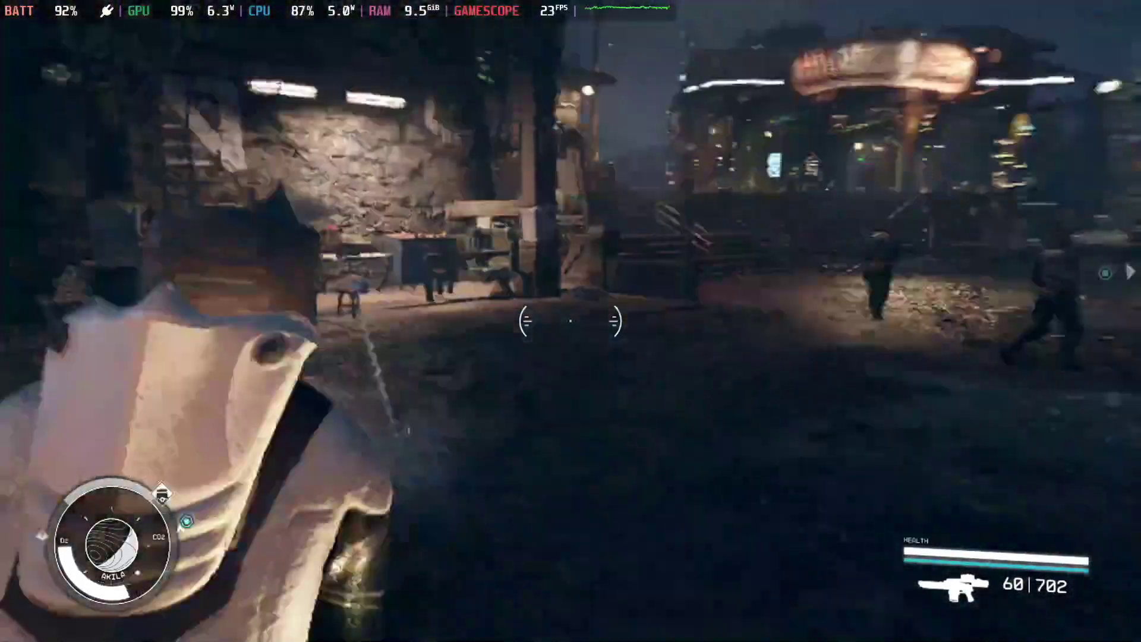
key(w)
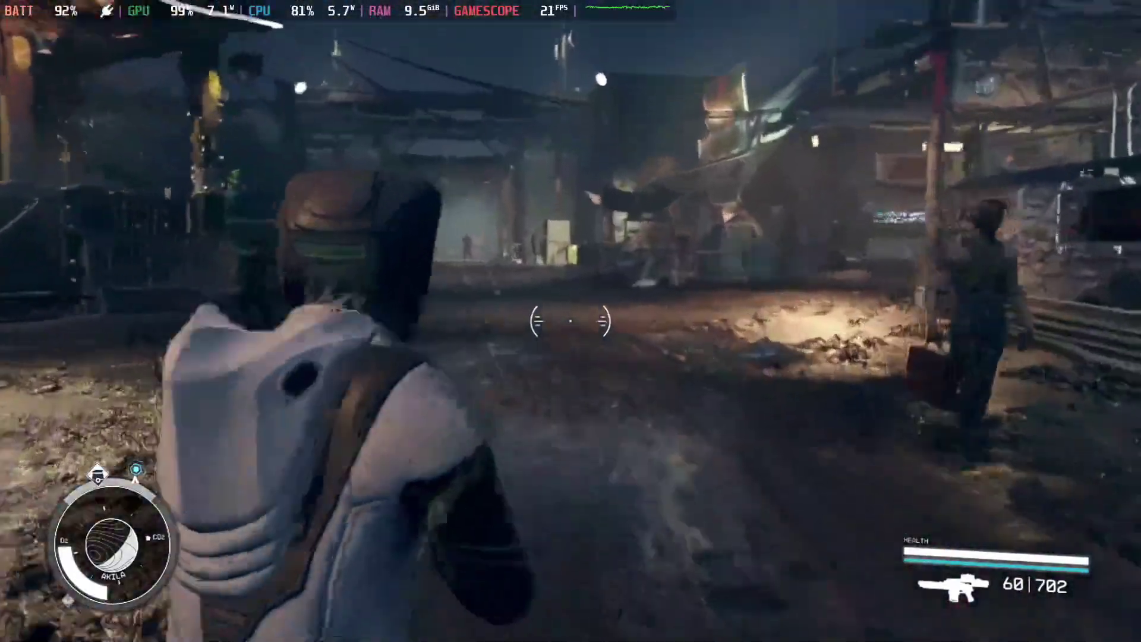
Step: Open the starmap at Akila and zoom out through the Cheyenne system to the galaxy map
key(Tab)
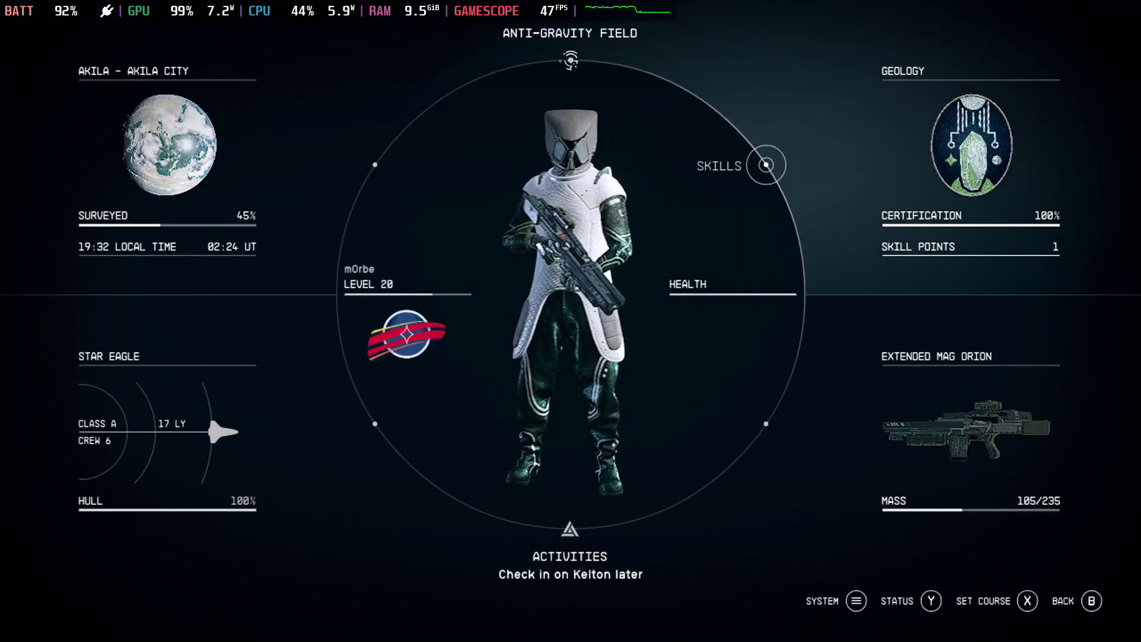
key(Left)
key(Return)
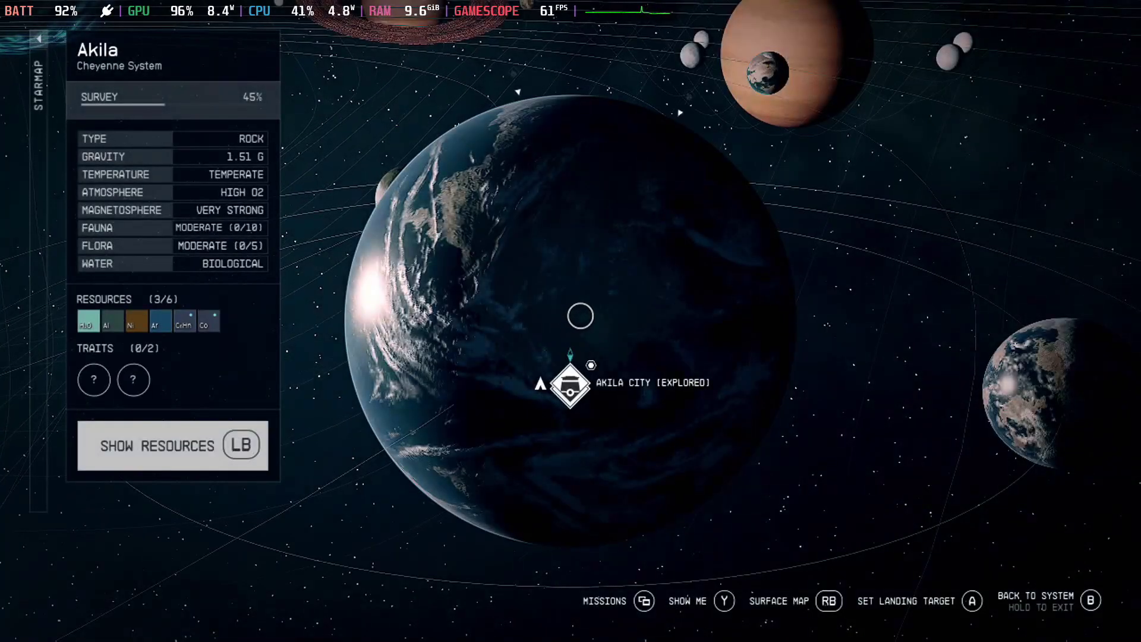
key(Tab)
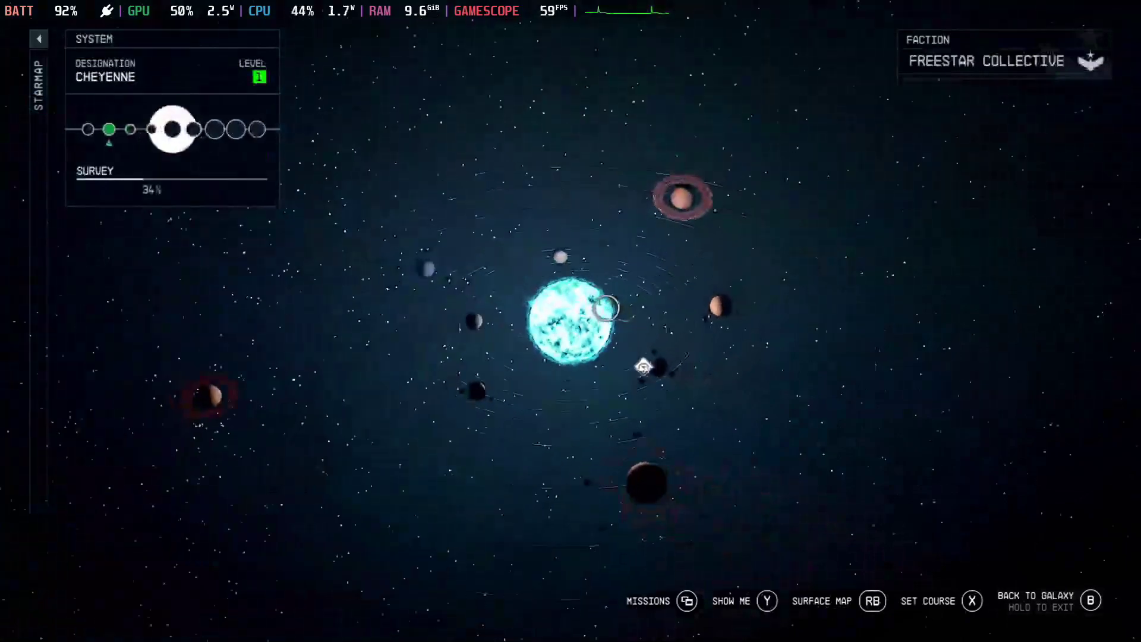
key(Tab)
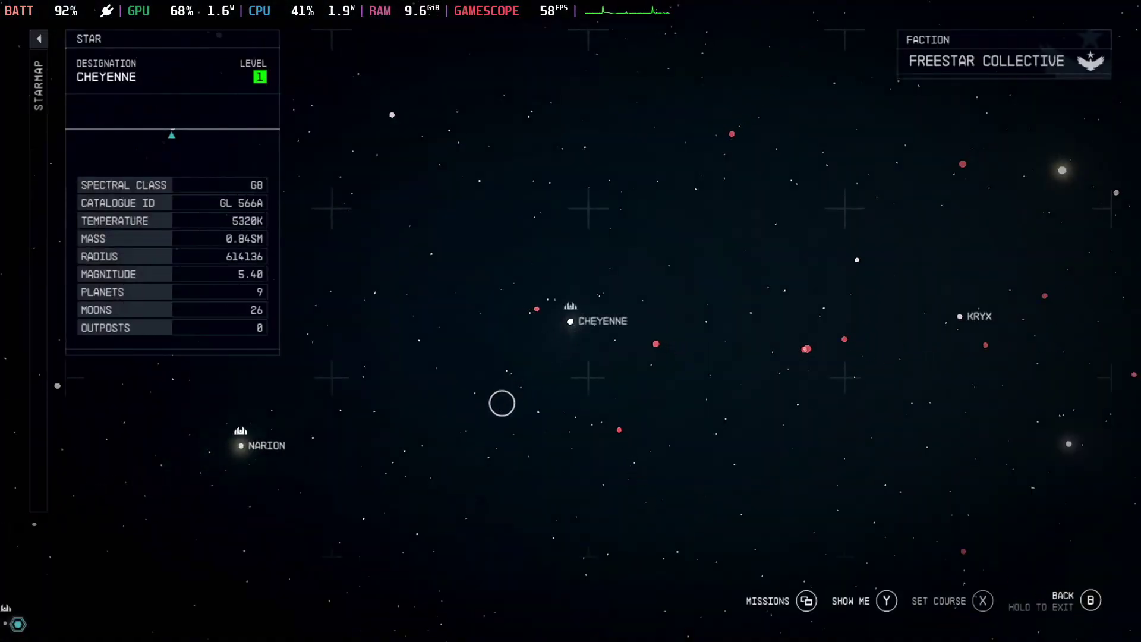
Step: Find the Alpha Centauri system on the galaxy map and open its planet Jemison
mouse_move(5, 563)
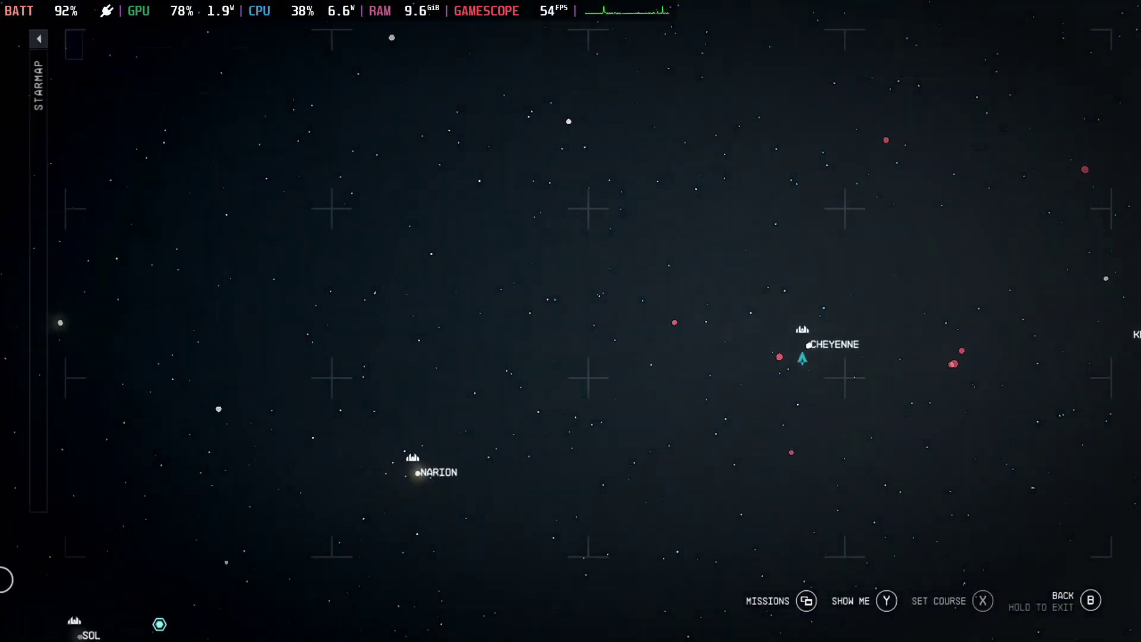
mouse_move(35, 637)
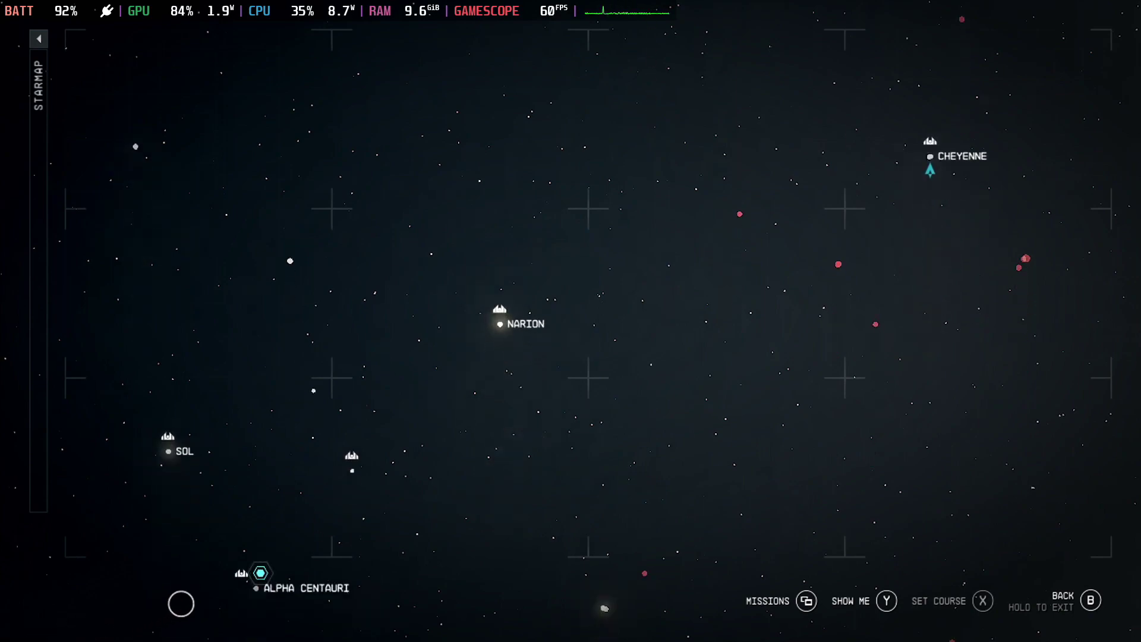
mouse_move(255, 588)
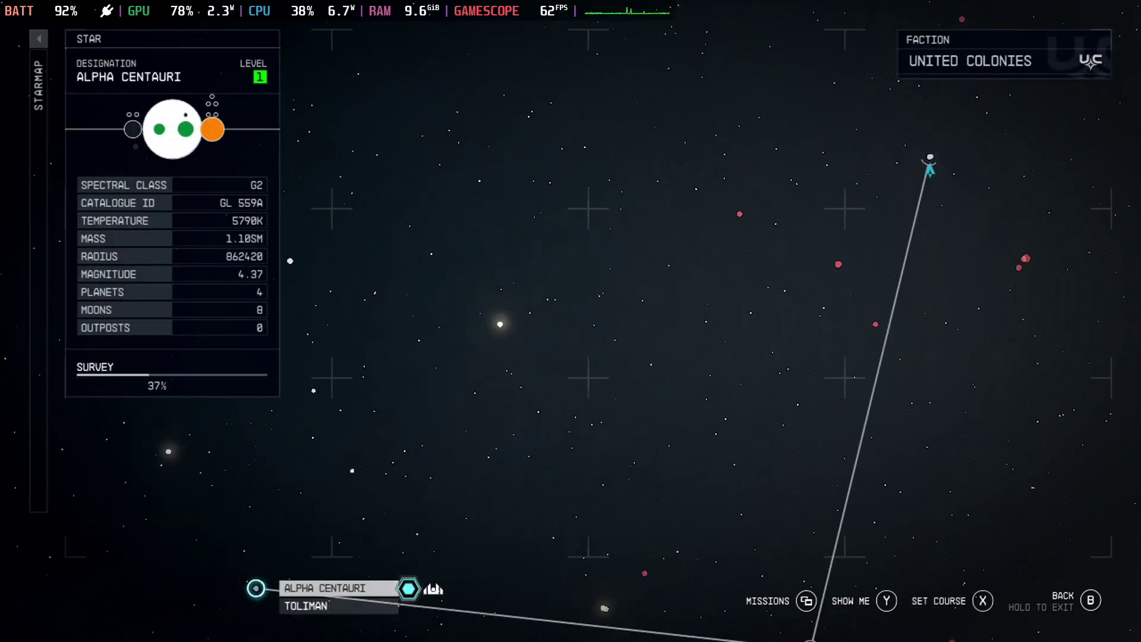
click(255, 588)
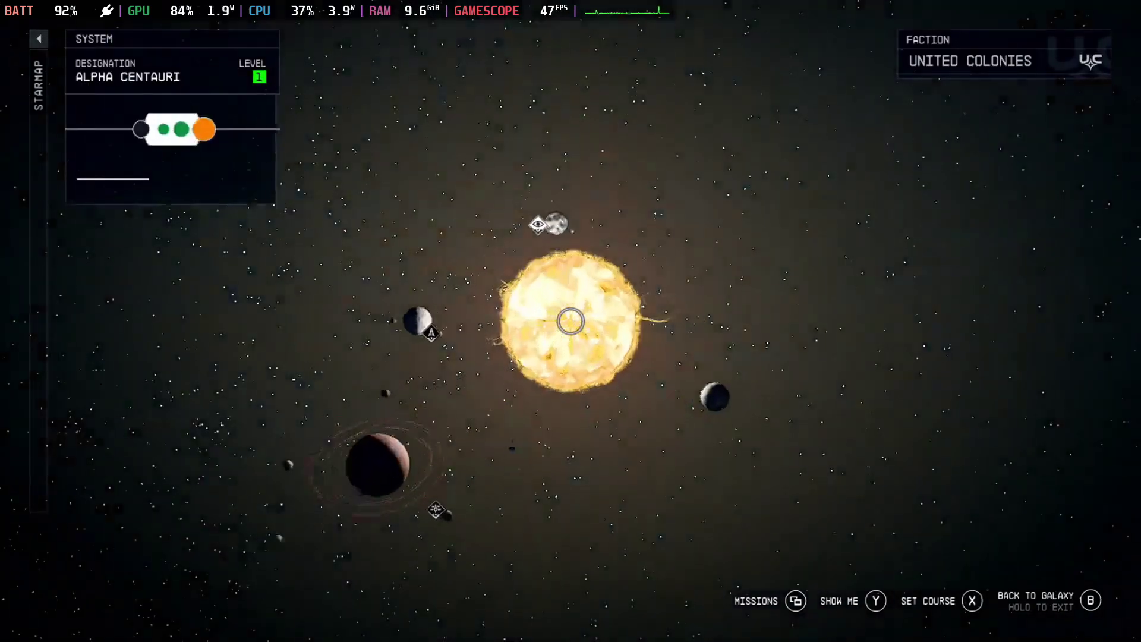
mouse_move(387, 338)
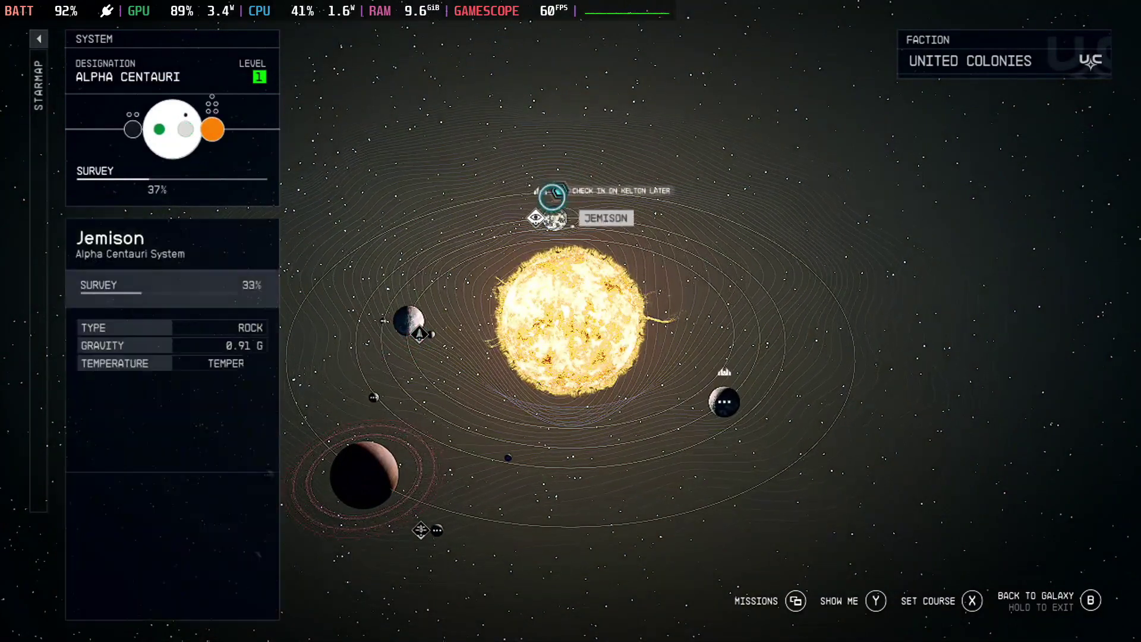
click(552, 197)
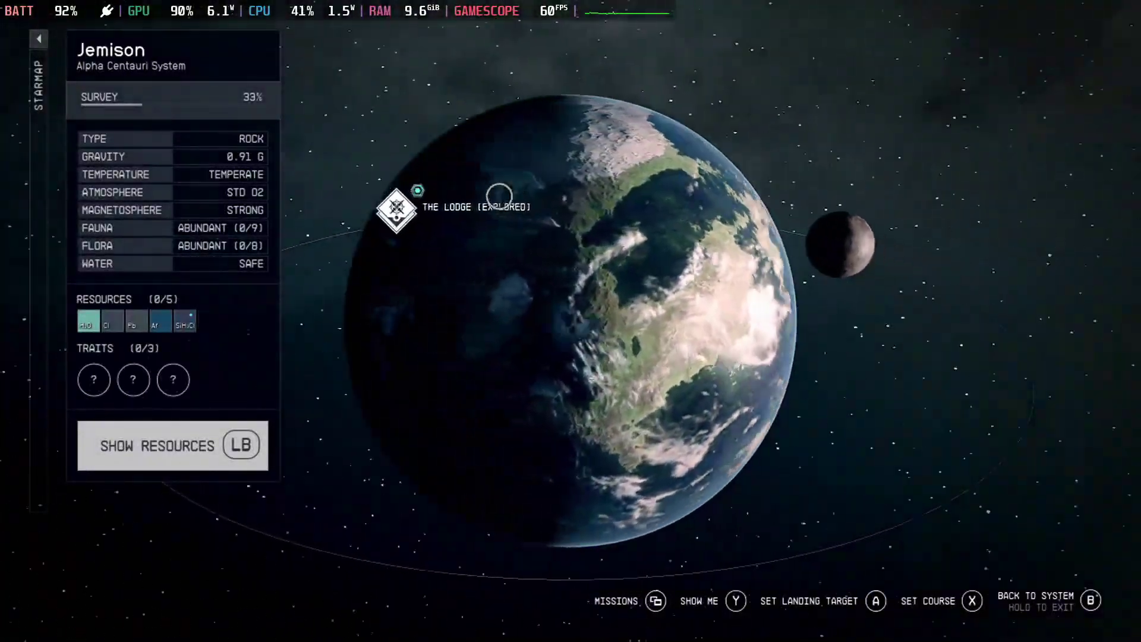
Step: Travel to New Atlantis on Jemison and run along the landing pad walkway into the spaceport plaza
mouse_move(480, 206)
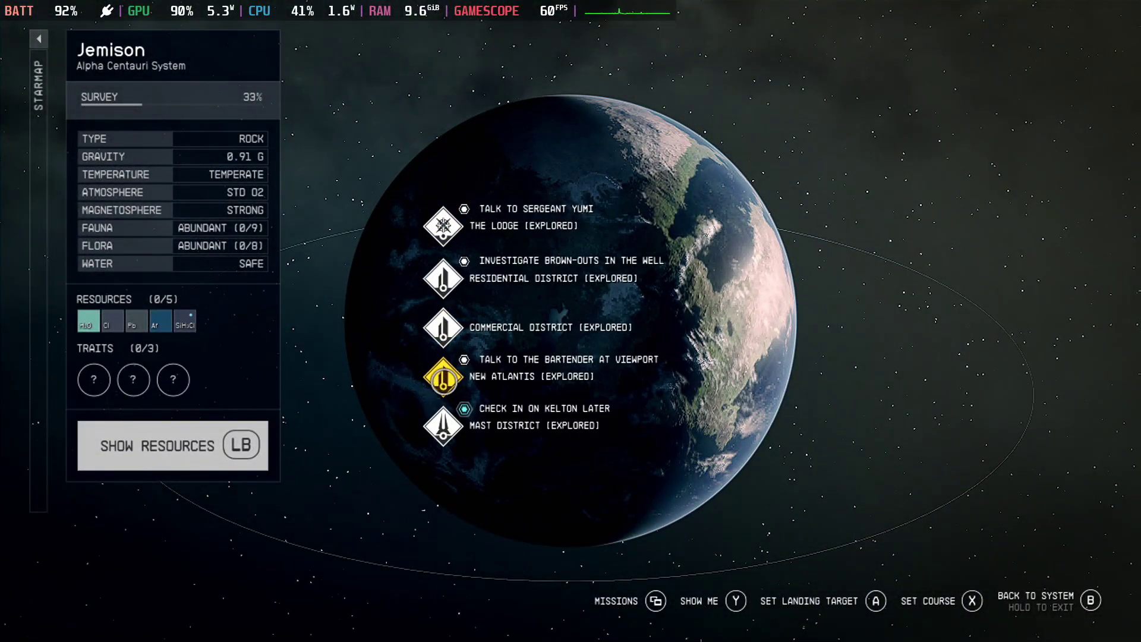
click(443, 376)
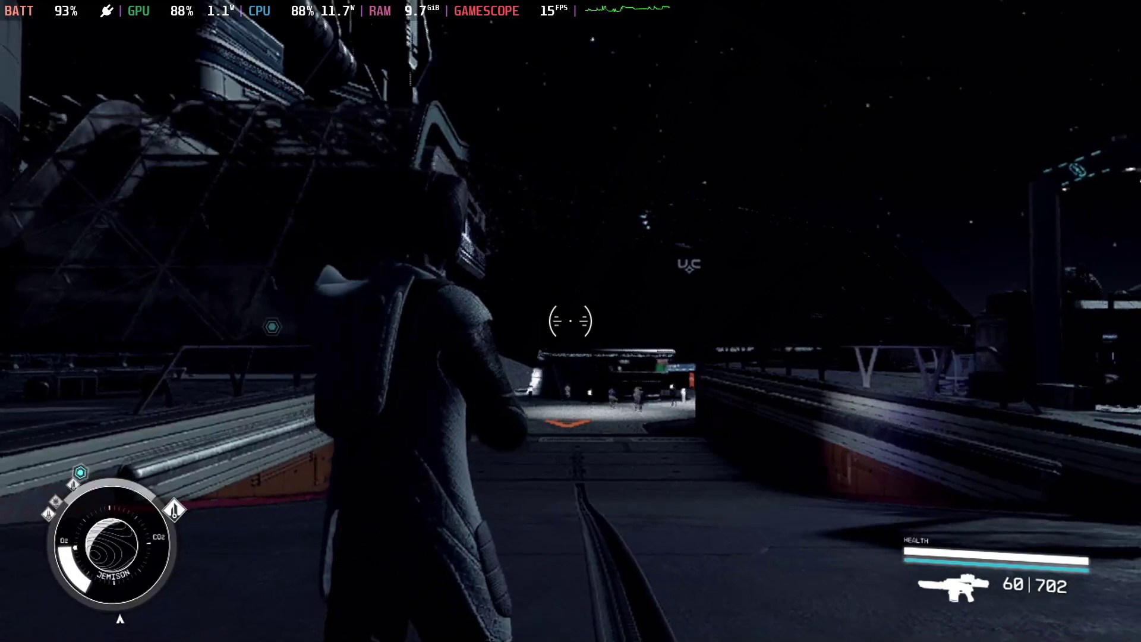
key(w)
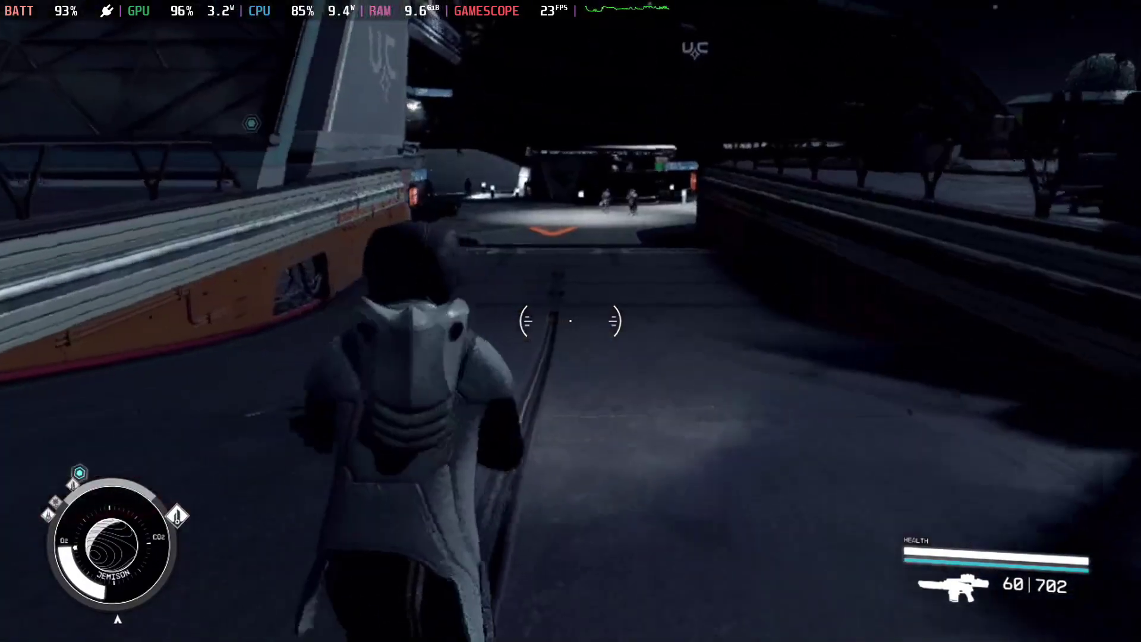
key(w)
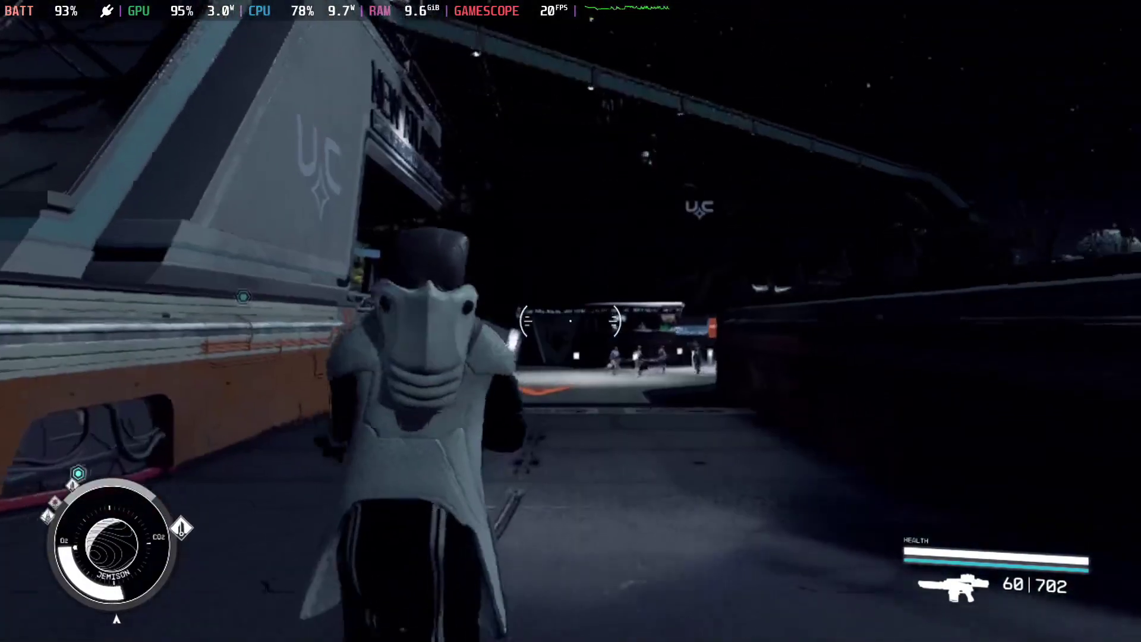
key(w)
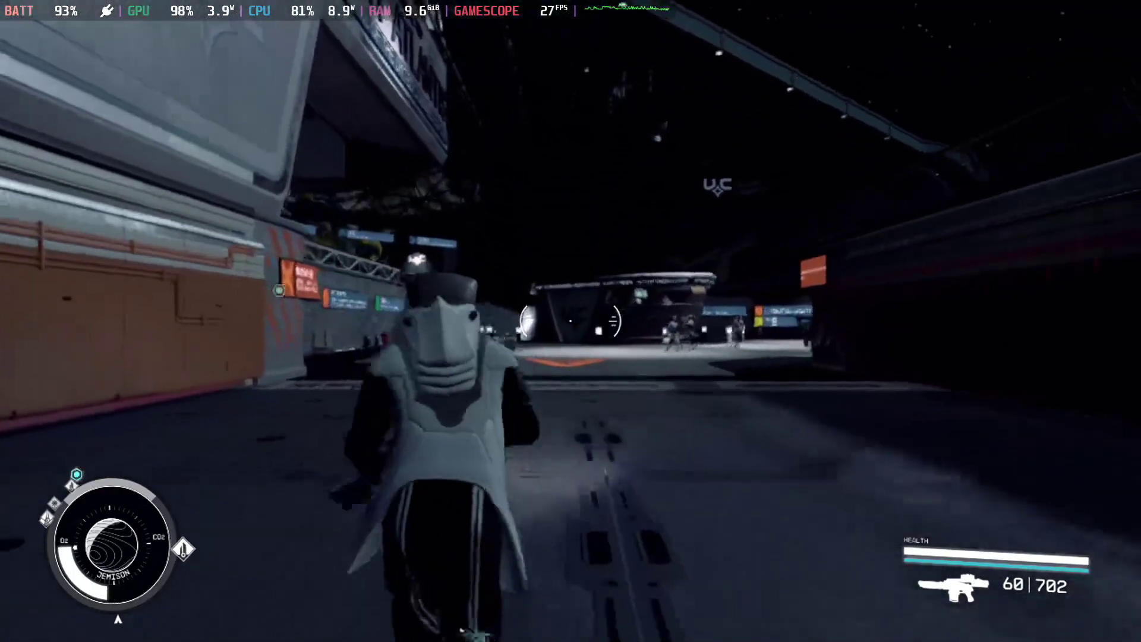
key(w)
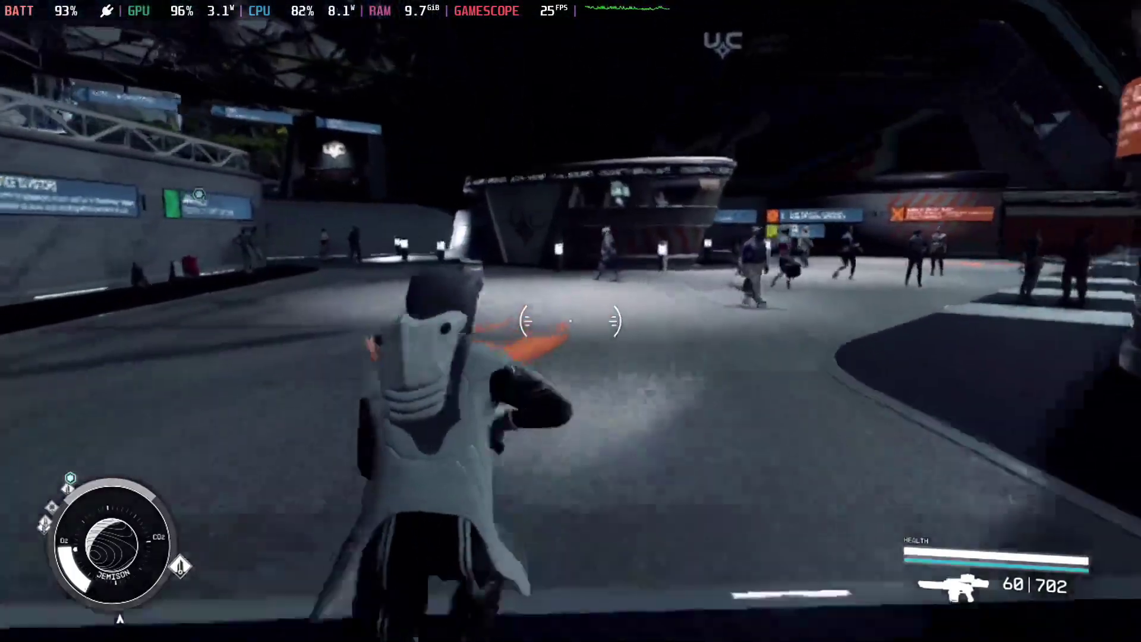
Step: Run past the UC Security checkpoint and up the ramp into the city toward the arch sculpture
key(w)
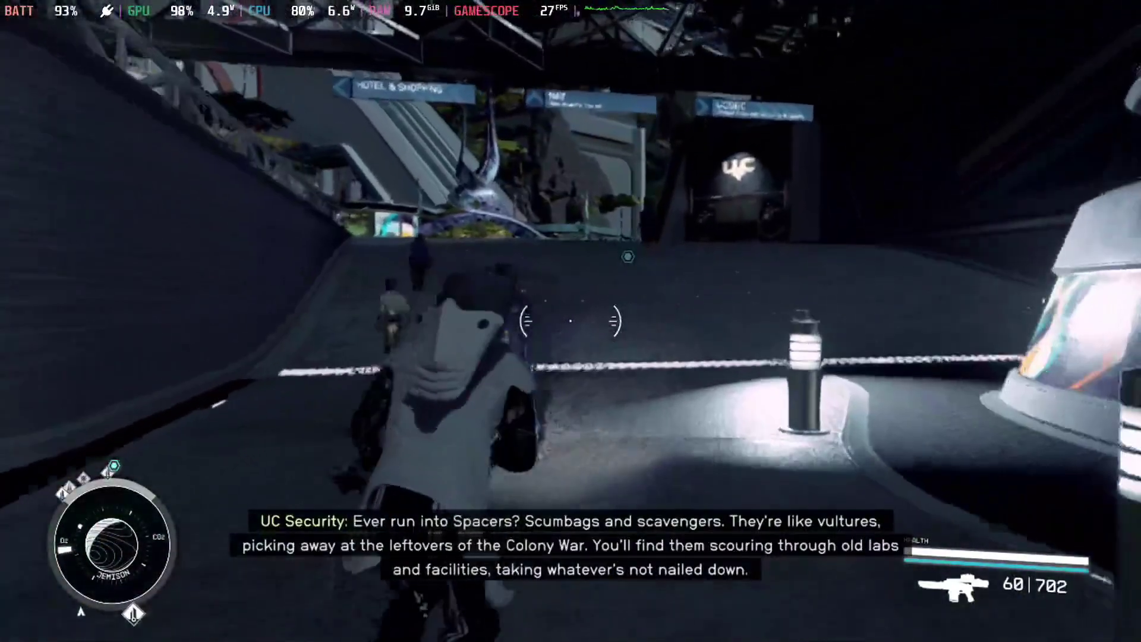
key(w)
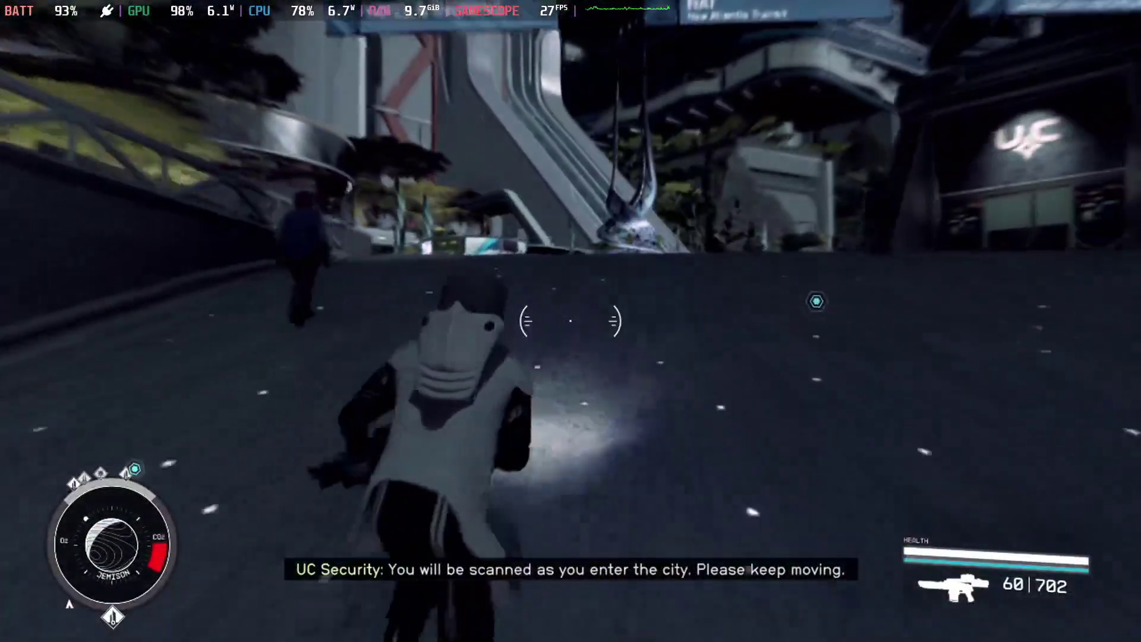
key(w)
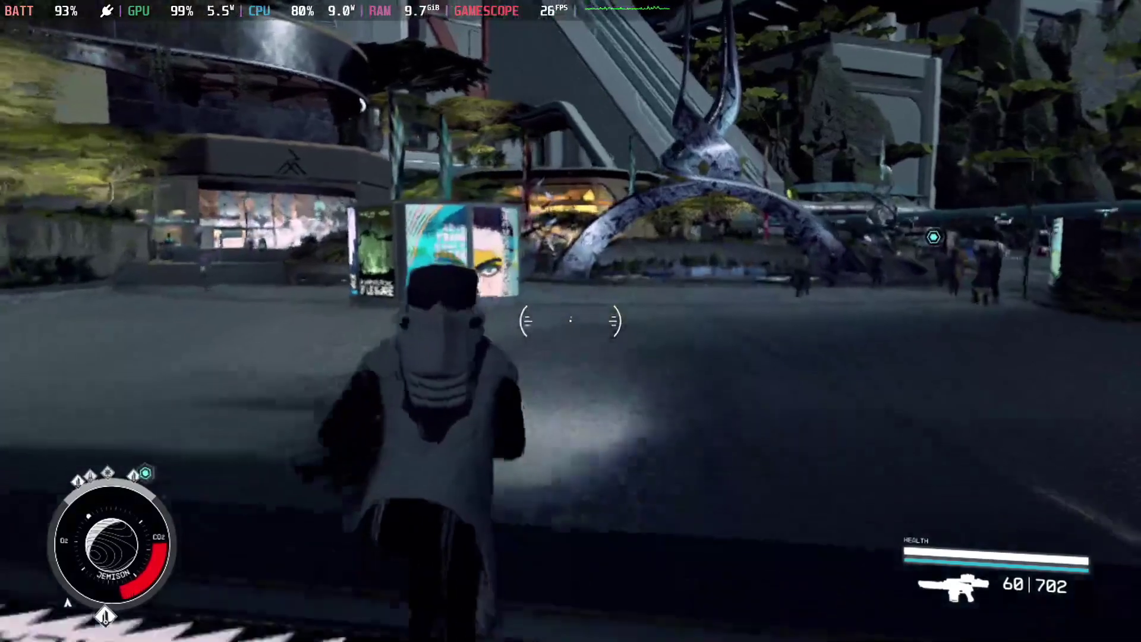
key(w)
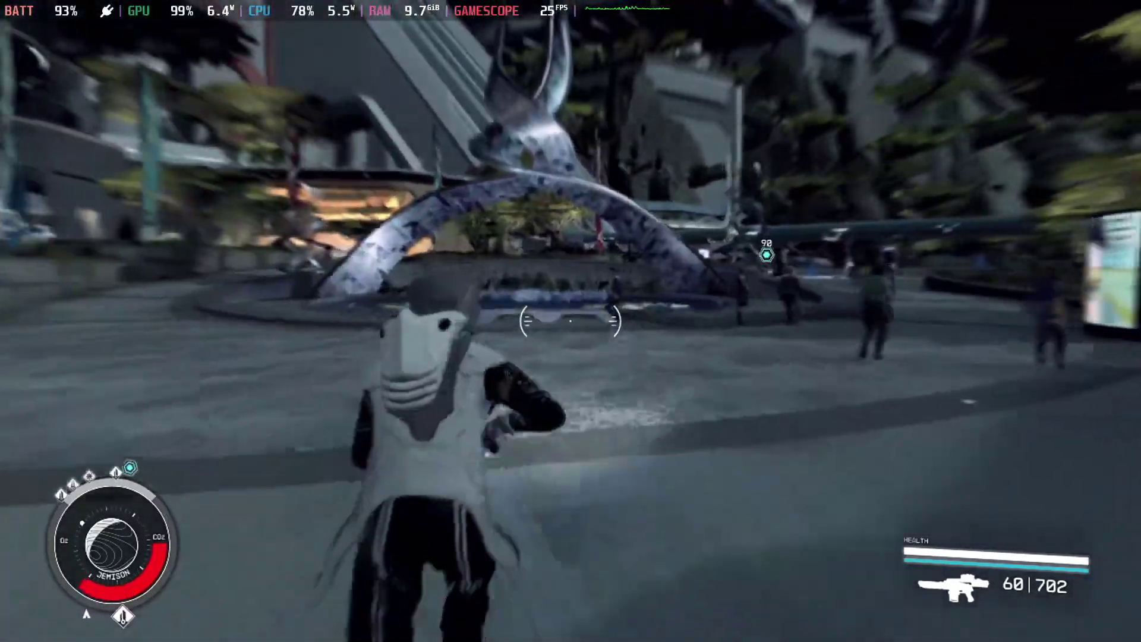
Step: Run around the sculpture's pond and along the paved path toward the covered transit station
key(w)
key(w)
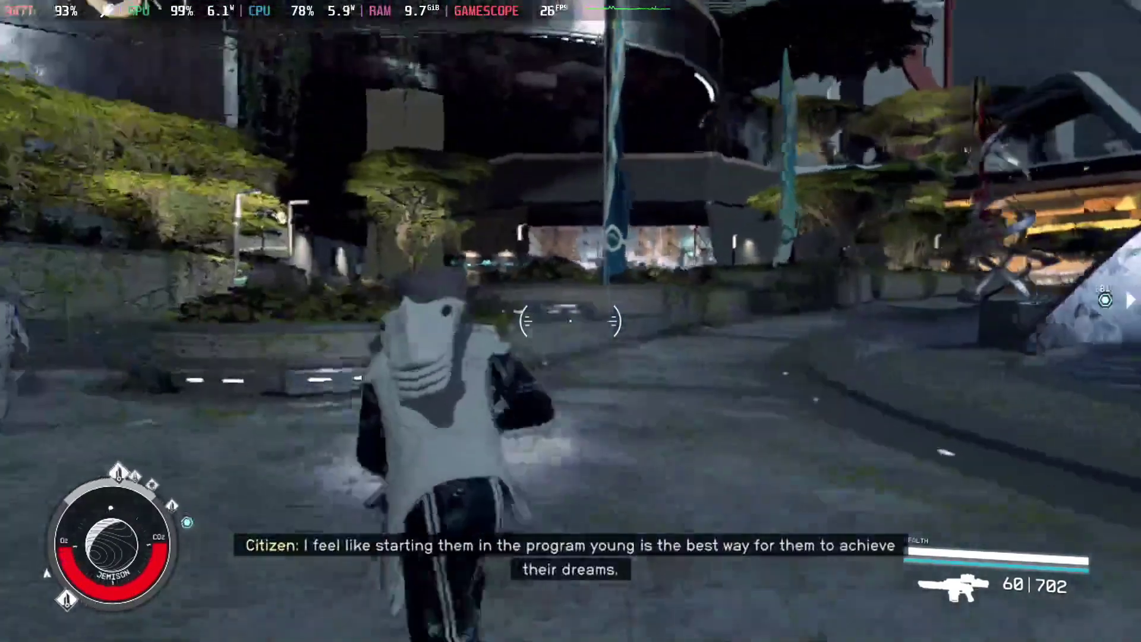
key(w)
key(w)
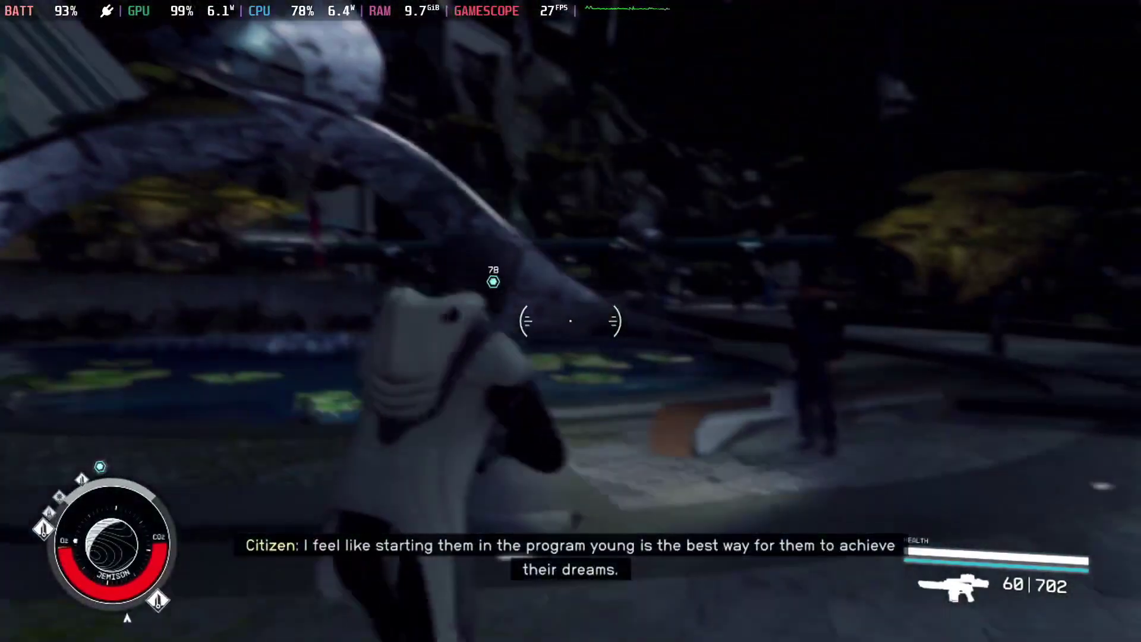
key(w)
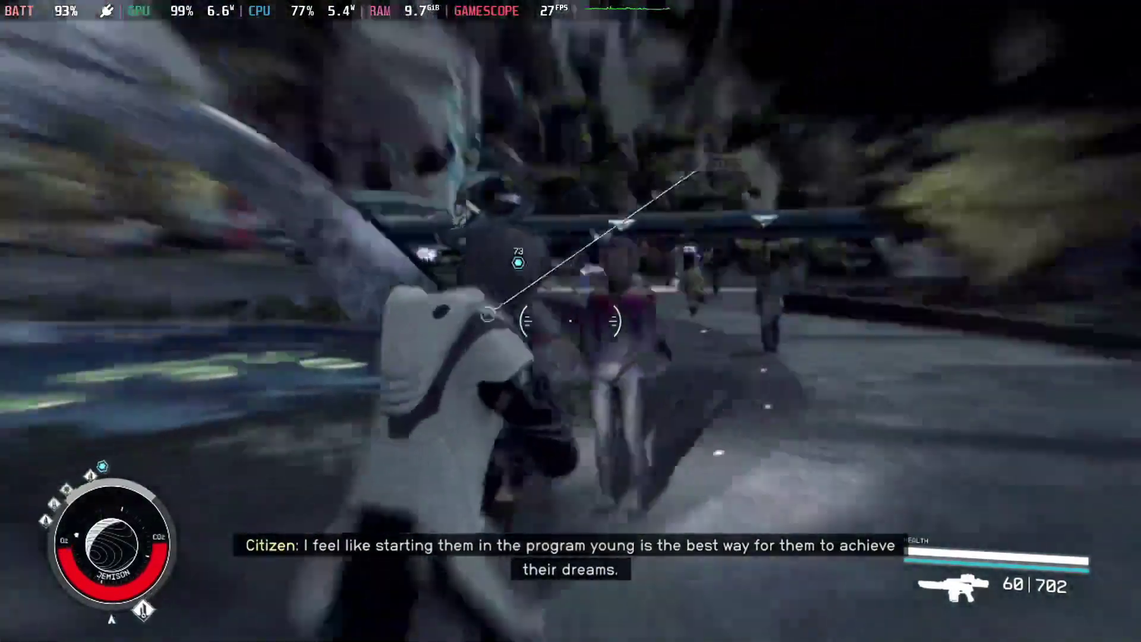
key(w)
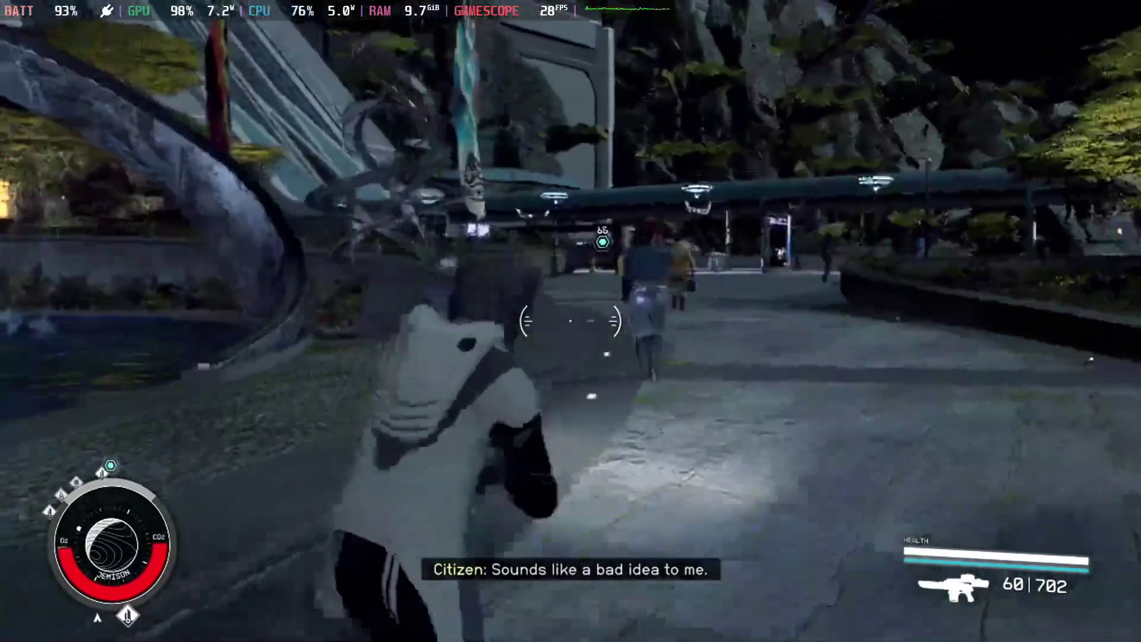
key(w)
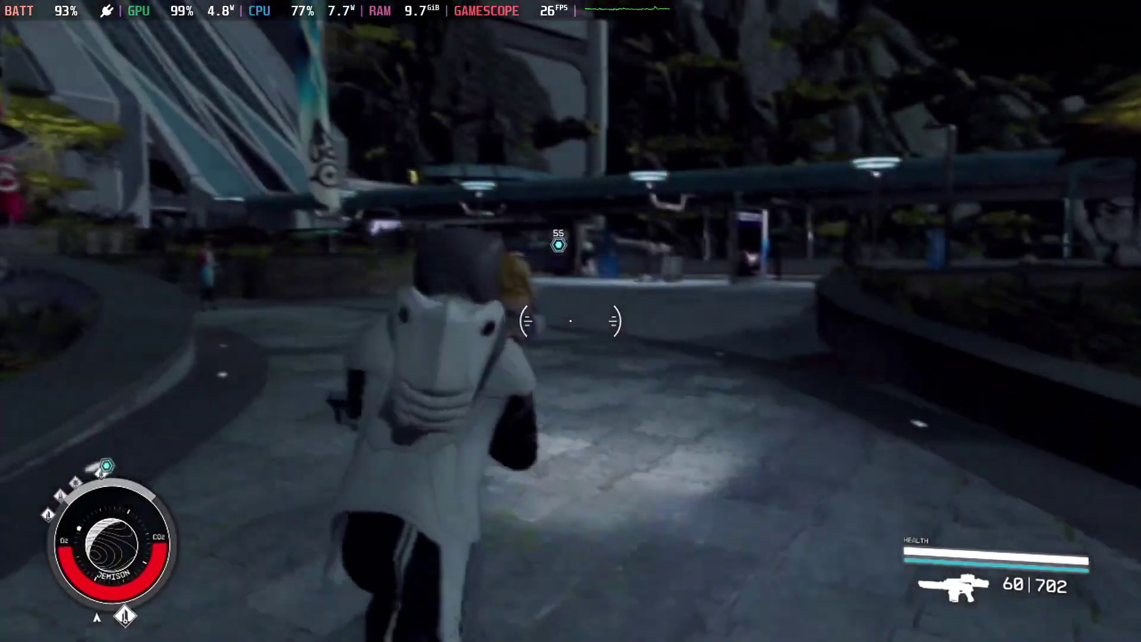
Step: Turn back from the station and run around the other side of the pond toward The Viewport
key(w)
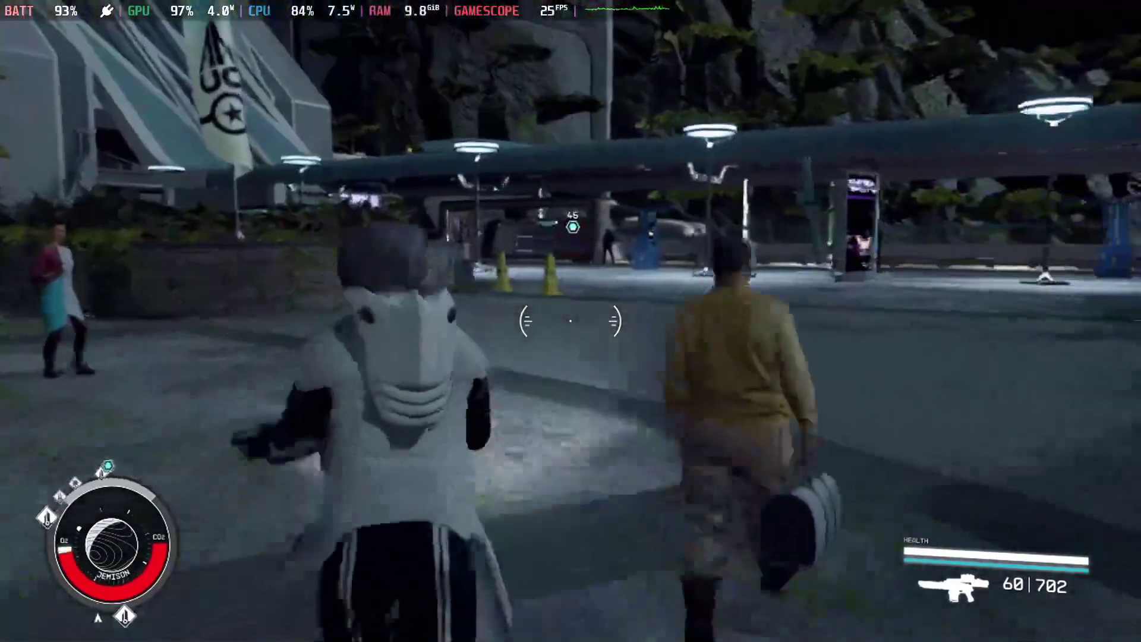
key(w)
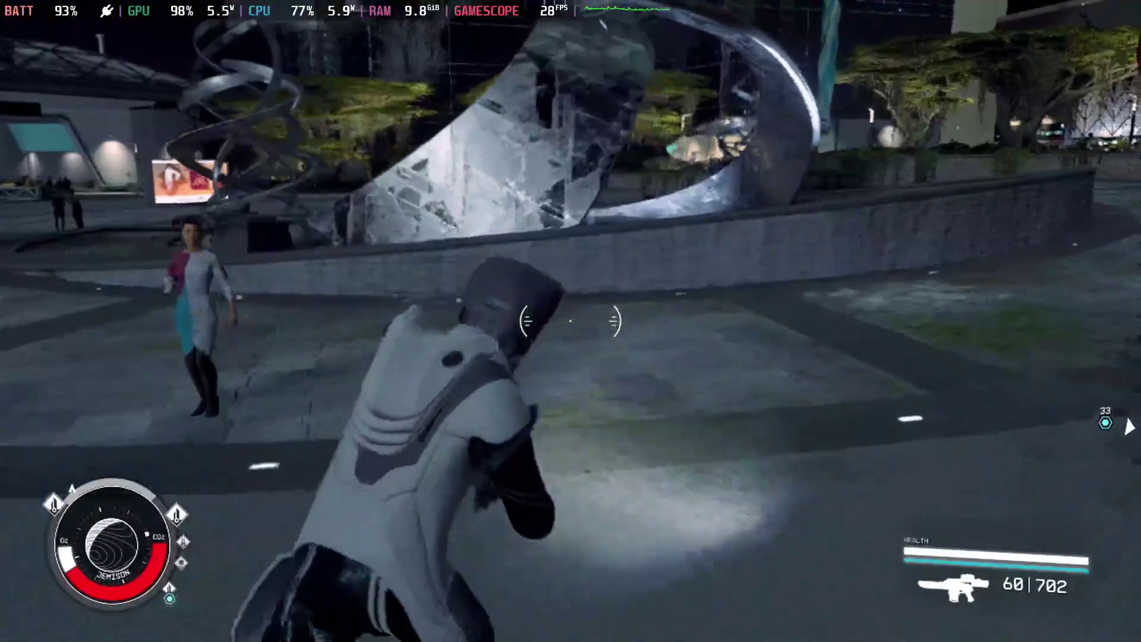
key(w)
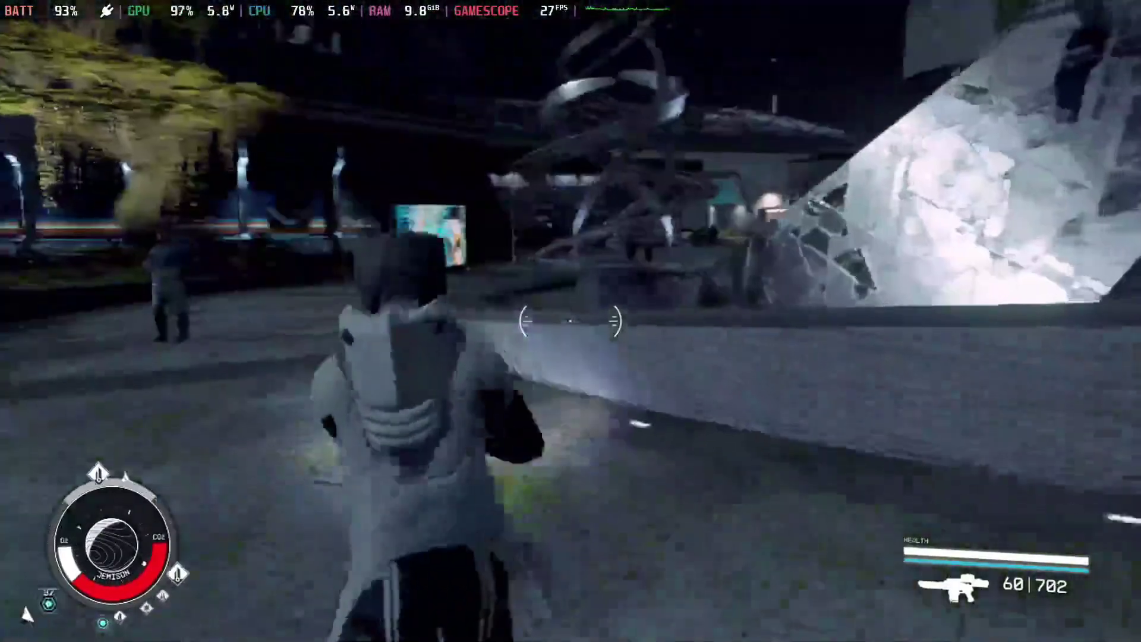
key(w)
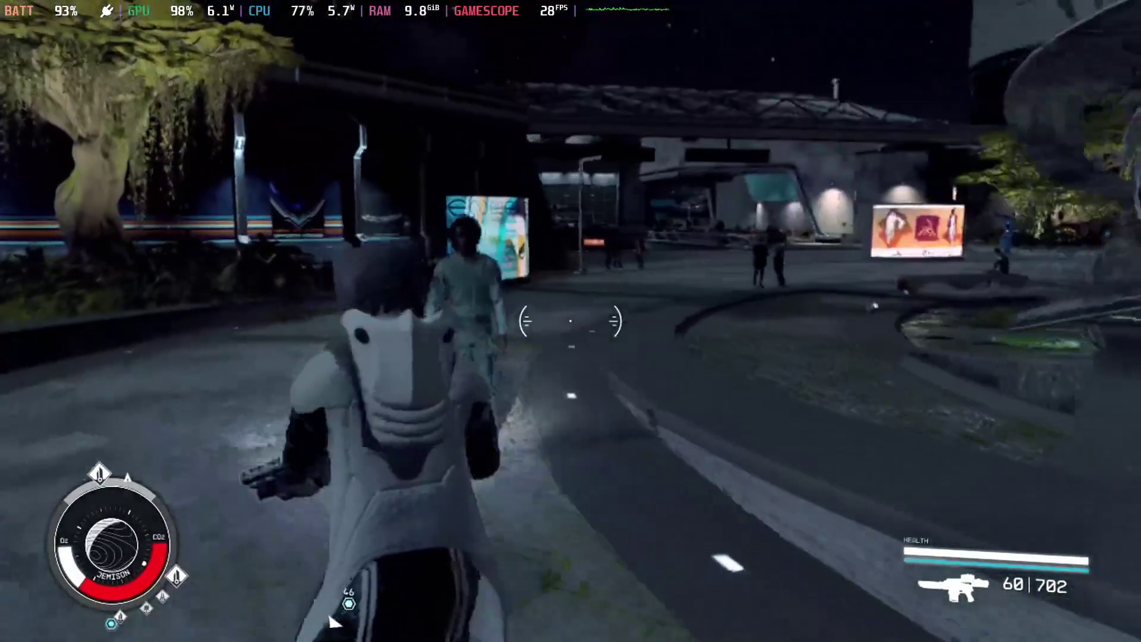
key(w)
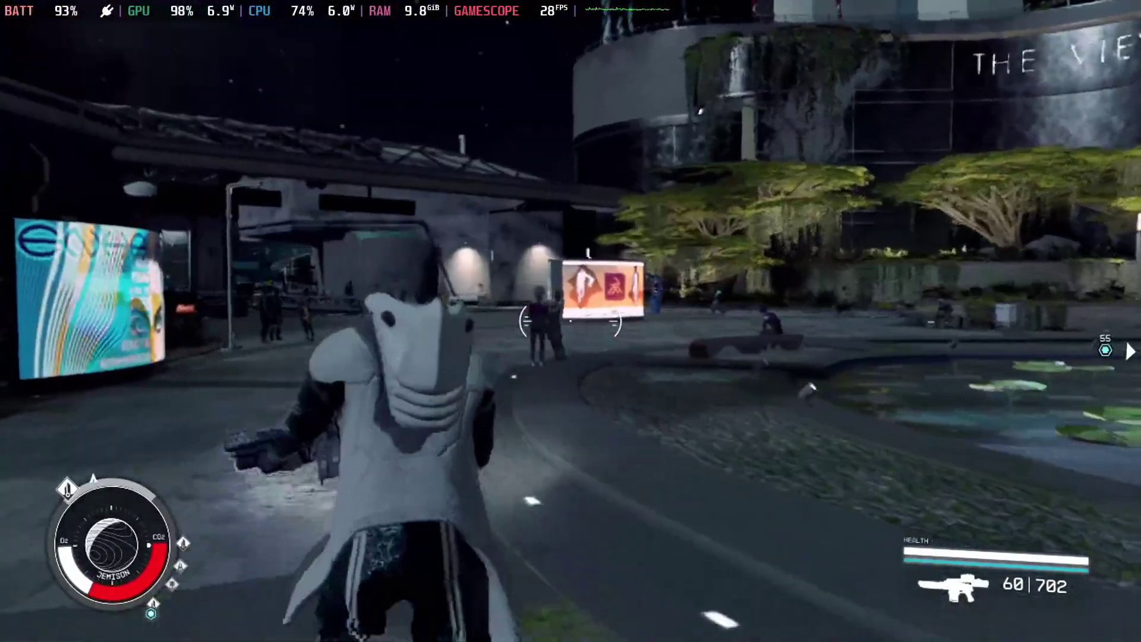
key(w)
Step: Exit Starfield and return to its Steam library page
key(ctrl+1)
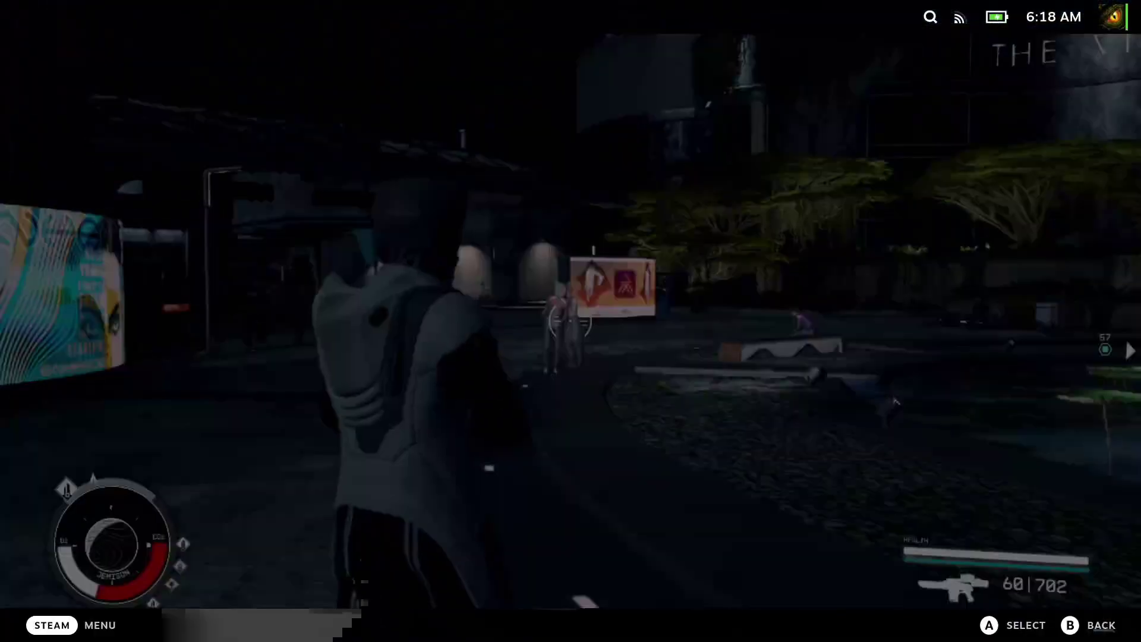
key(Right)
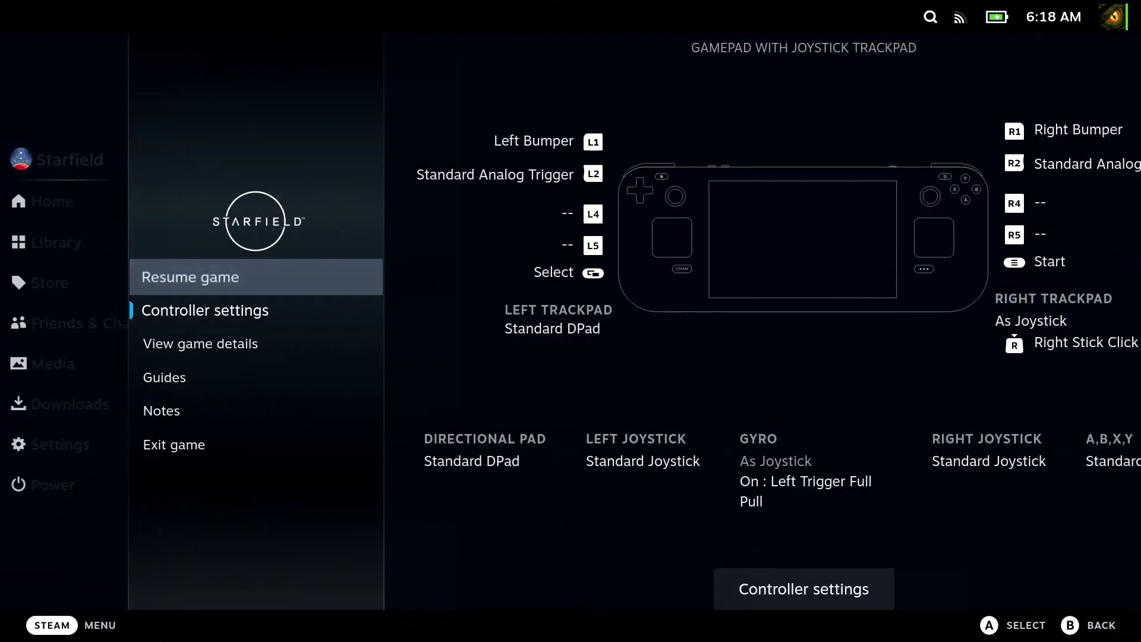
key(Down)
key(Down)
key(Down)
key(Down)
key(Down)
key(Return)
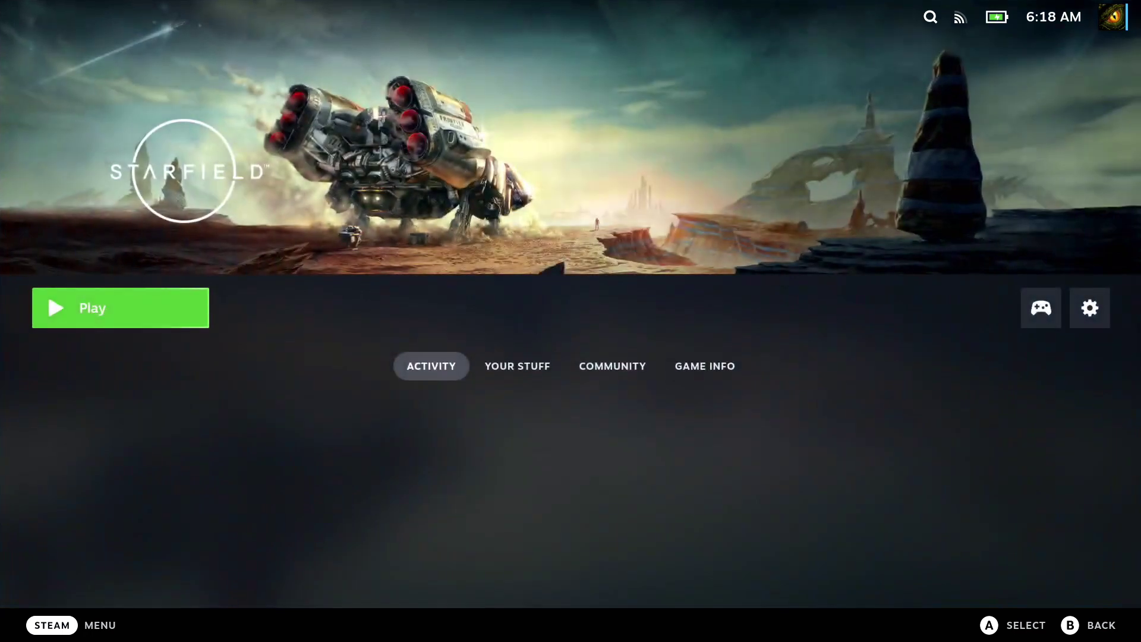
Step: Switch the Steam Deck from gaming mode to the desktop
key(super)
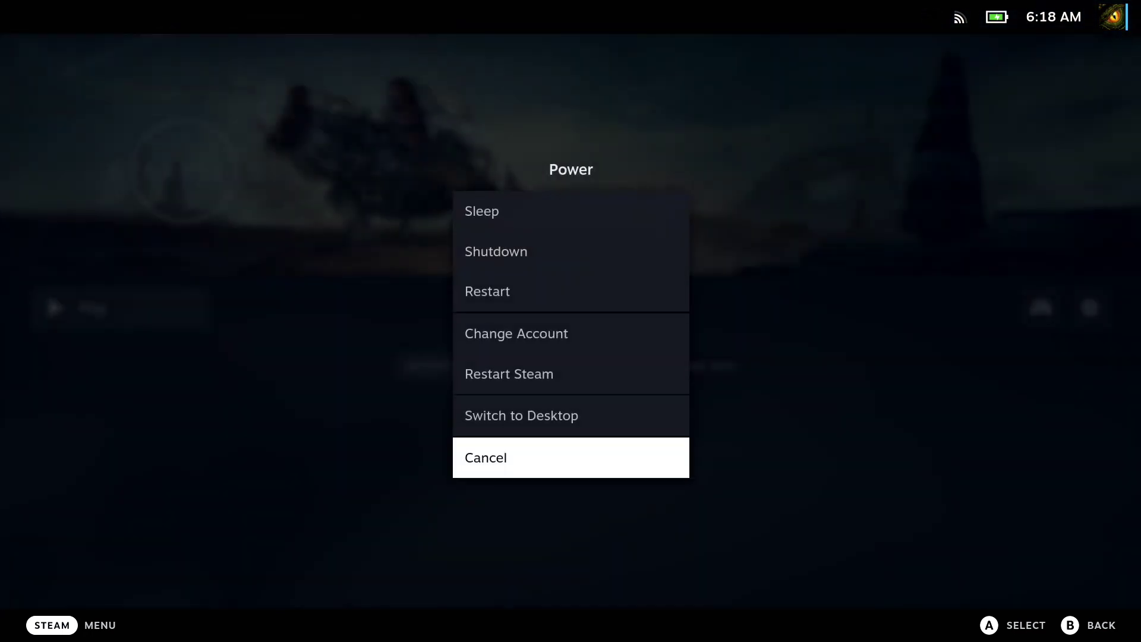
key(Up)
key(Return)
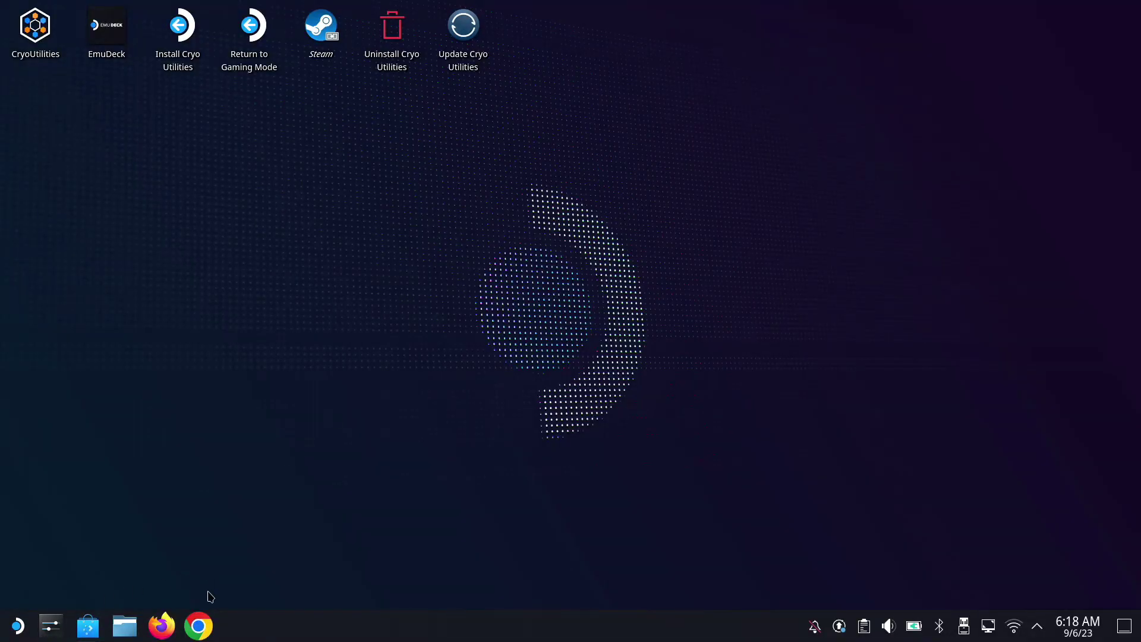
Step: Launch Chrome and reopen the Steam Deck Essentials - FPS and QoL page on Nexus Mods from the browsing history
click(189, 627)
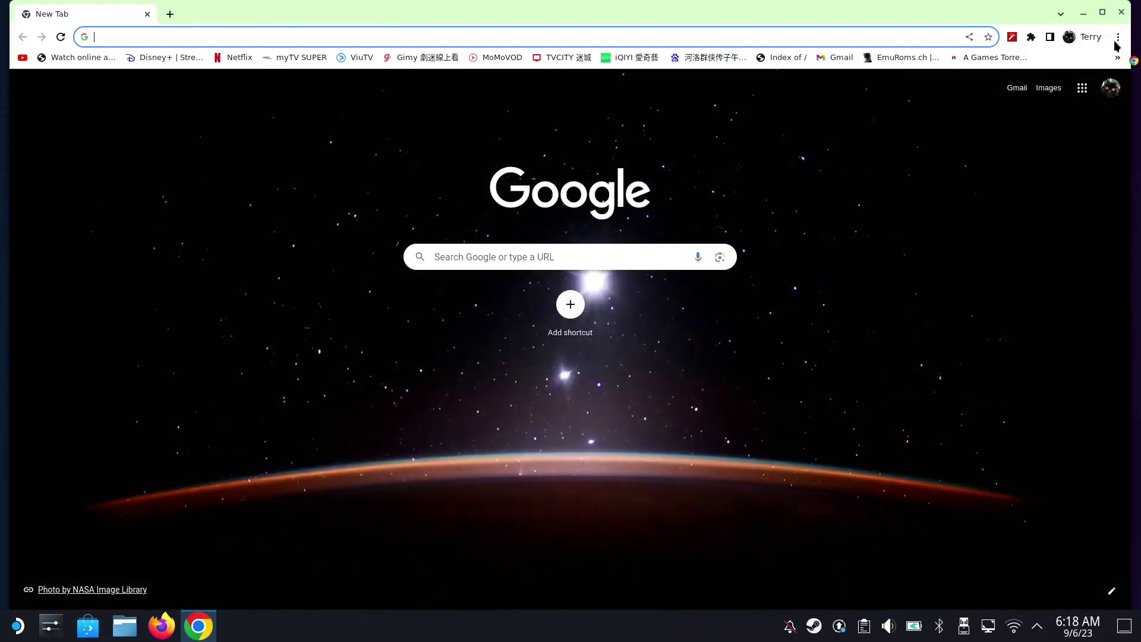
click(1118, 38)
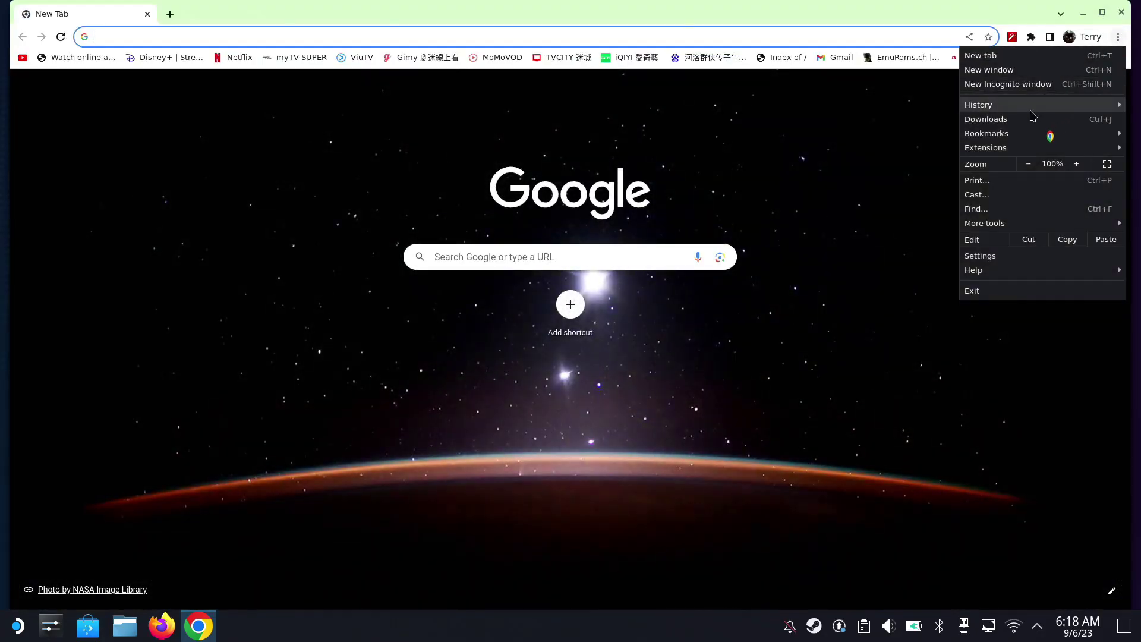
mouse_move(1034, 106)
click(716, 106)
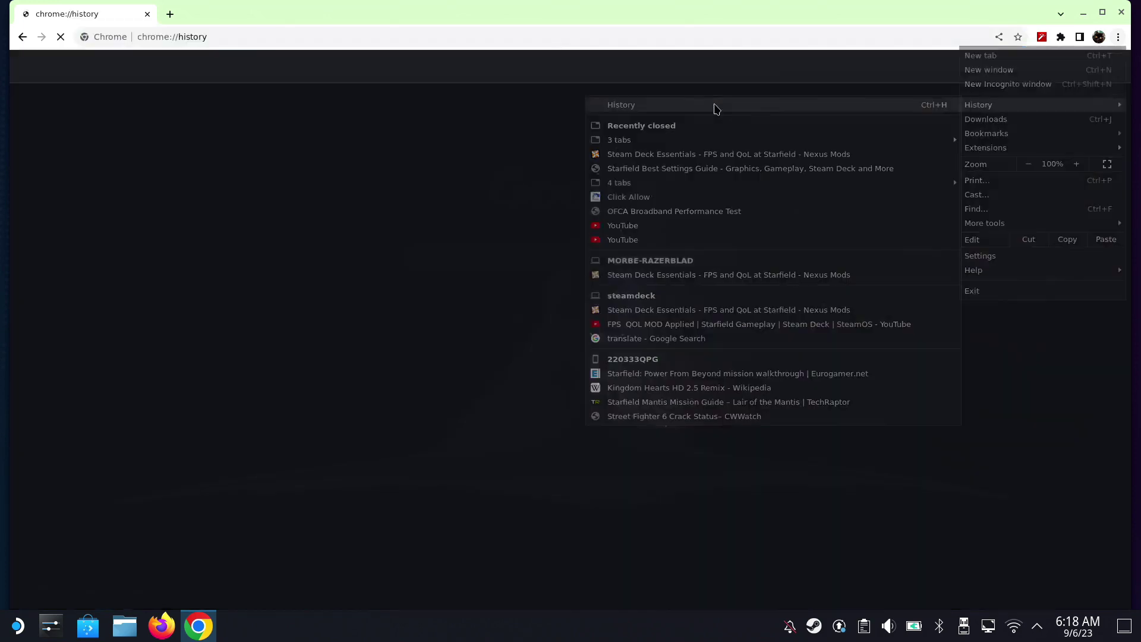
click(537, 186)
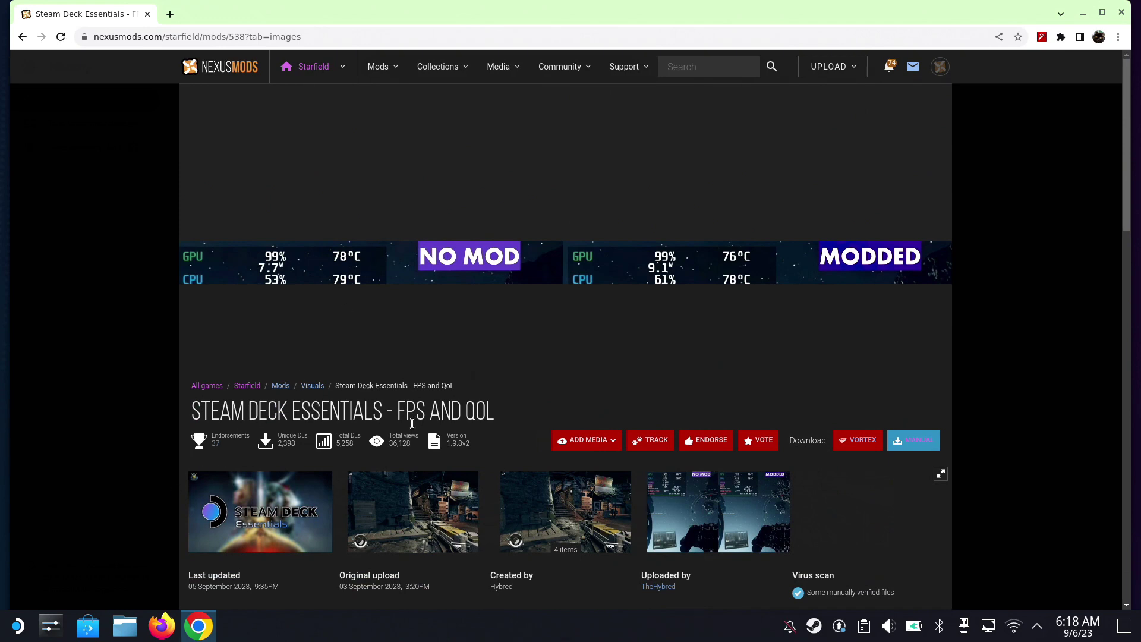
Step: Look over the mod's title, details and author images on its Nexus Mods page
drag(390, 405, 519, 410)
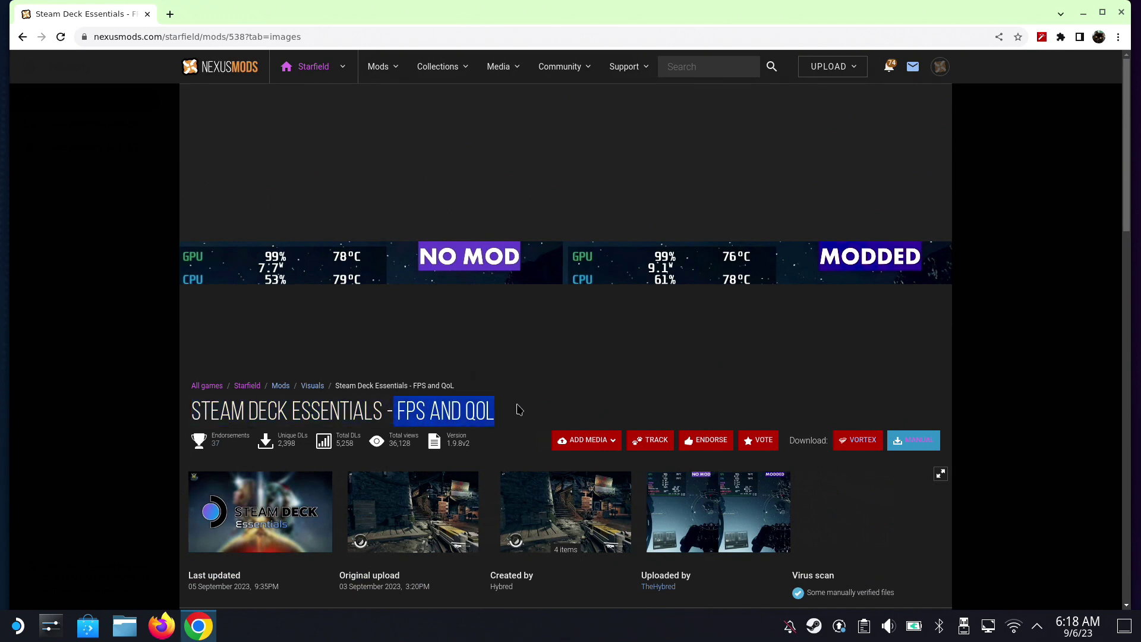
click(519, 410)
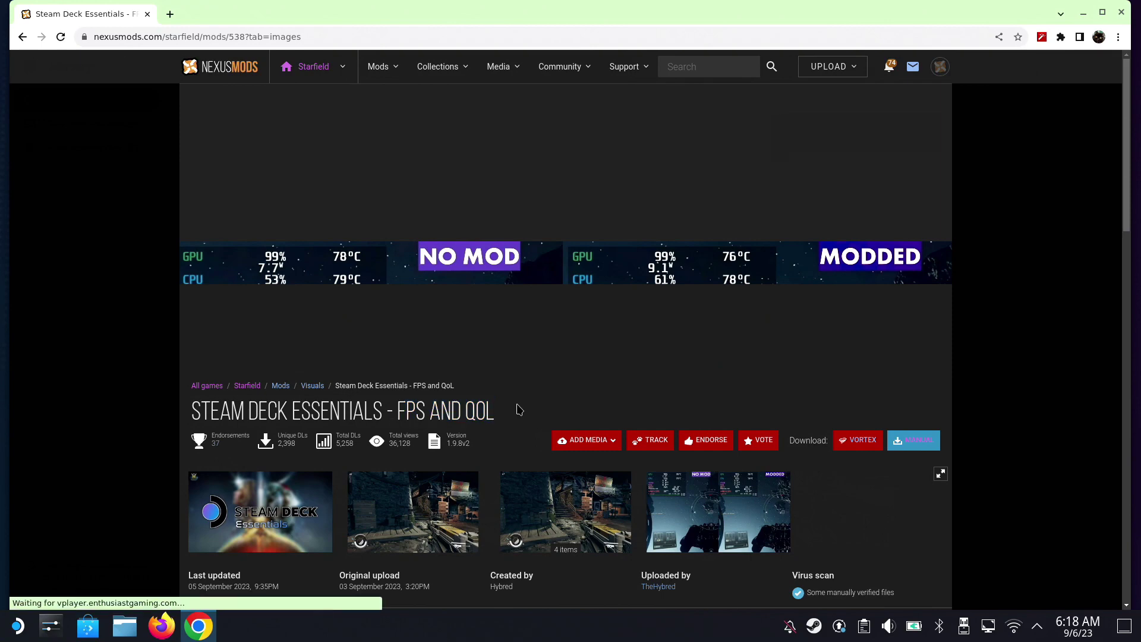
scroll(519, 410, down, 3)
scroll(519, 410, down, 4)
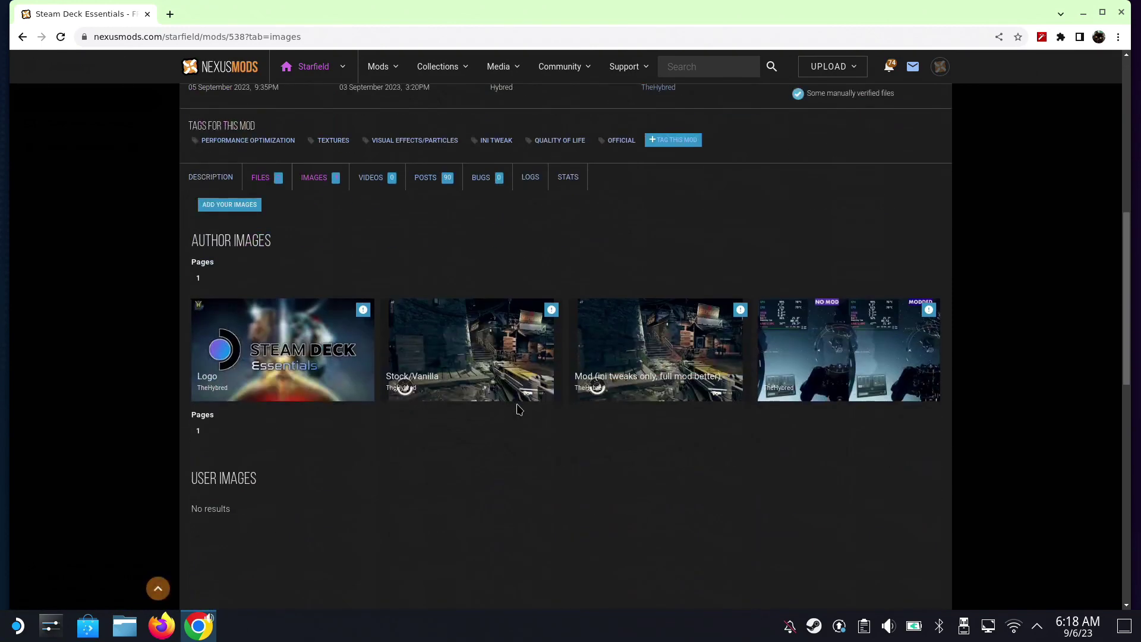
scroll(533, 402, down, 6)
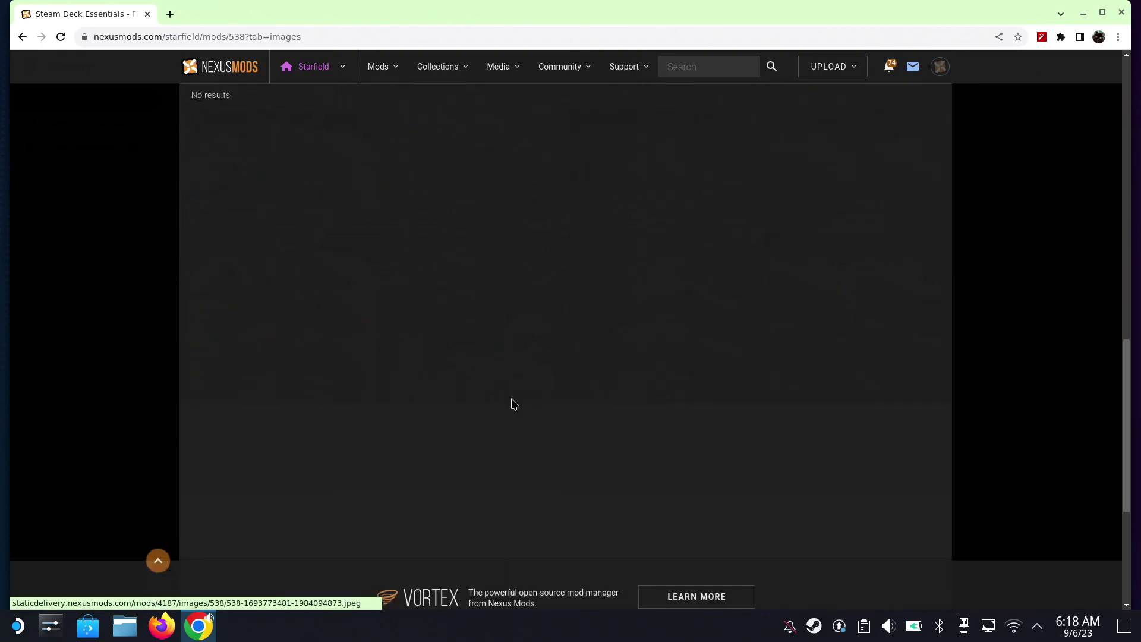
Step: Open the mod's description and read what it does and how it is installed
scroll(313, 436, up, 7)
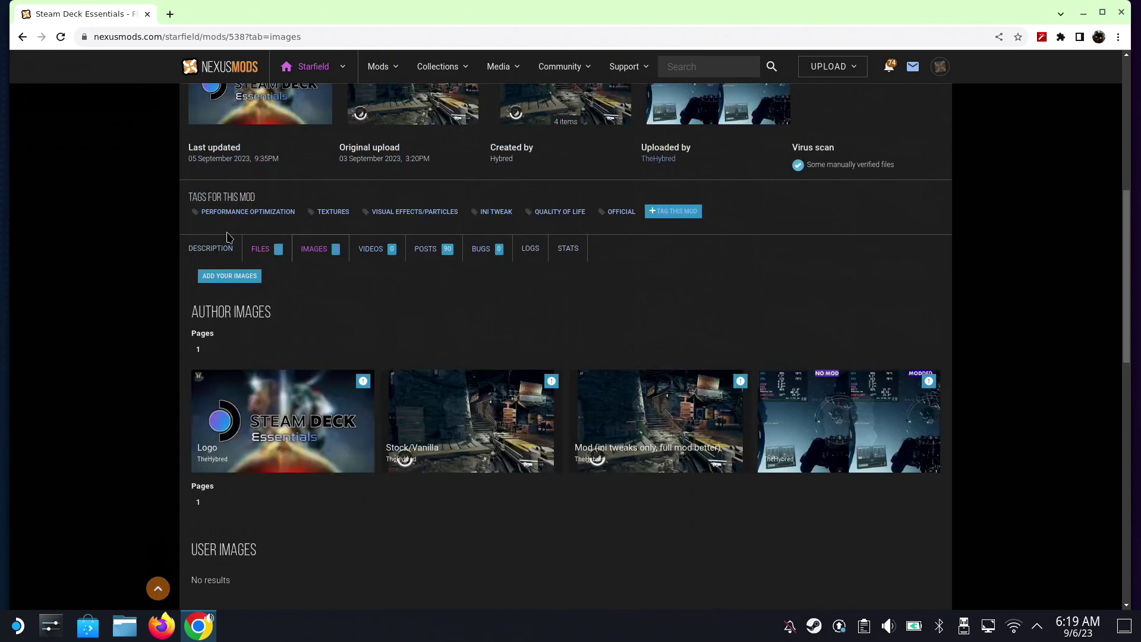
click(209, 254)
scroll(273, 265, down, 6)
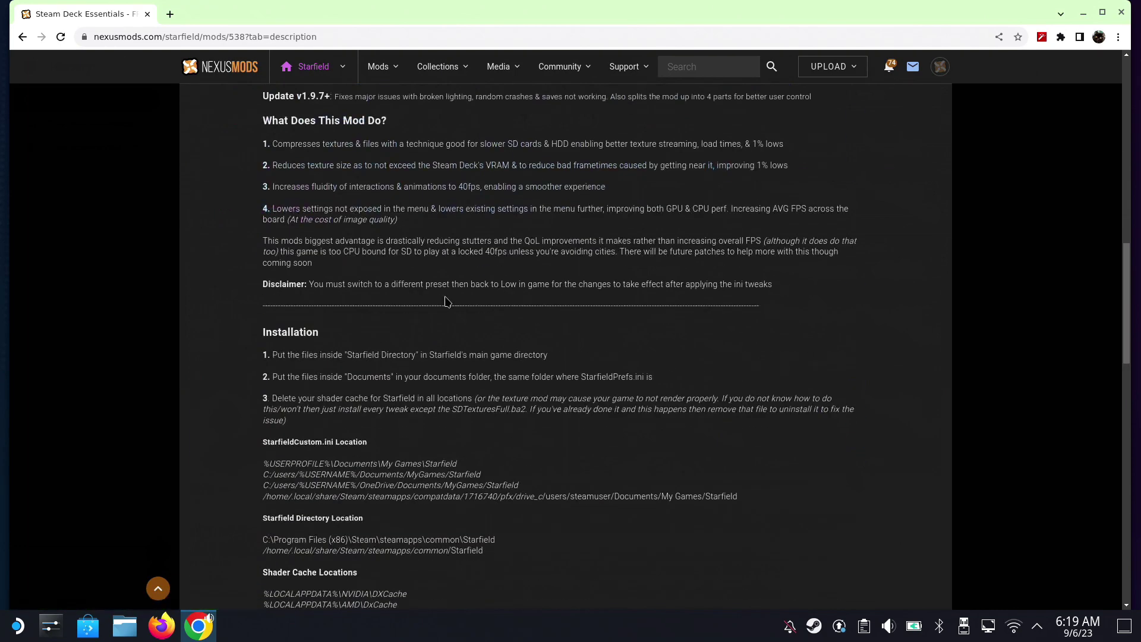
Step: Reread the description and installation instructions, and bring up the mod's list of downloadable files
scroll(446, 301, up, 1)
scroll(446, 301, down, 1)
scroll(447, 300, up, 4)
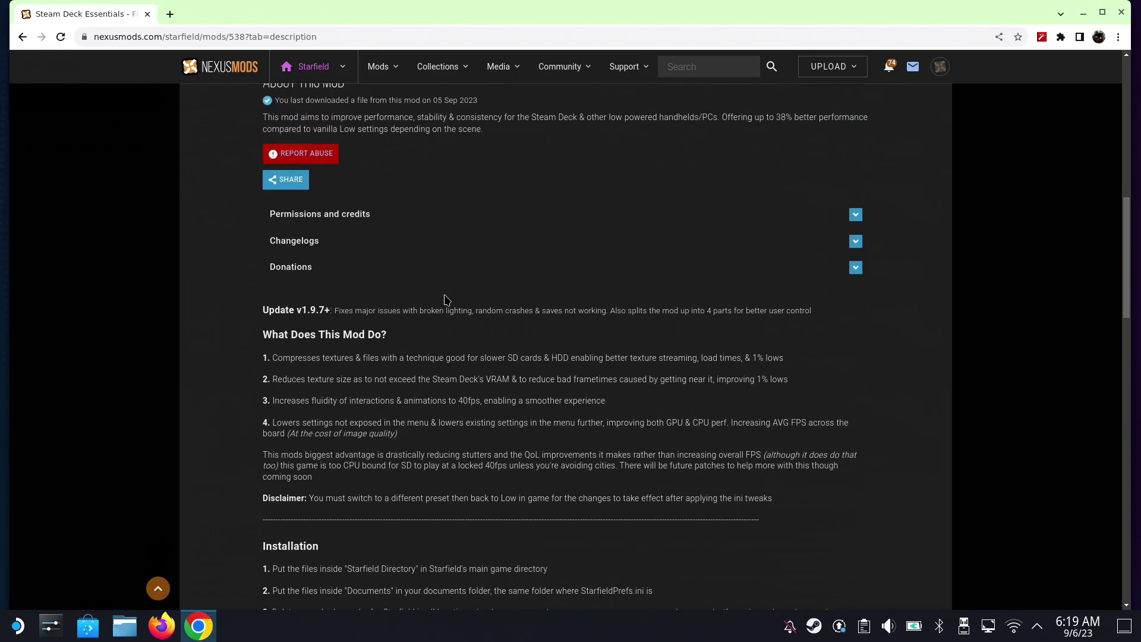
scroll(356, 309, down, 5)
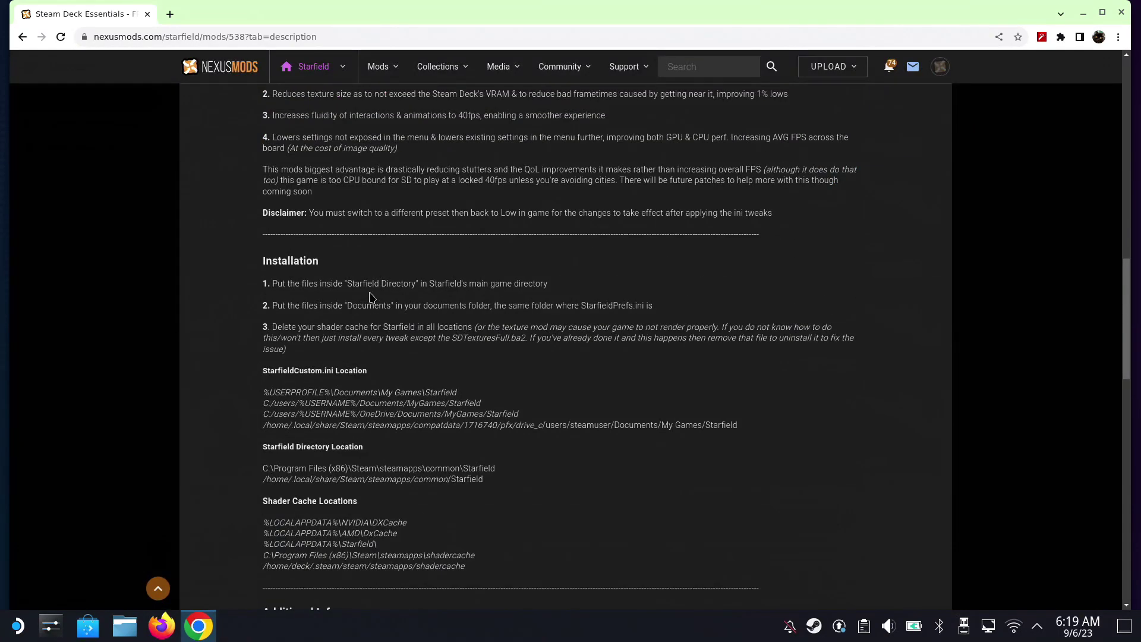
scroll(369, 297, up, 8)
click(264, 253)
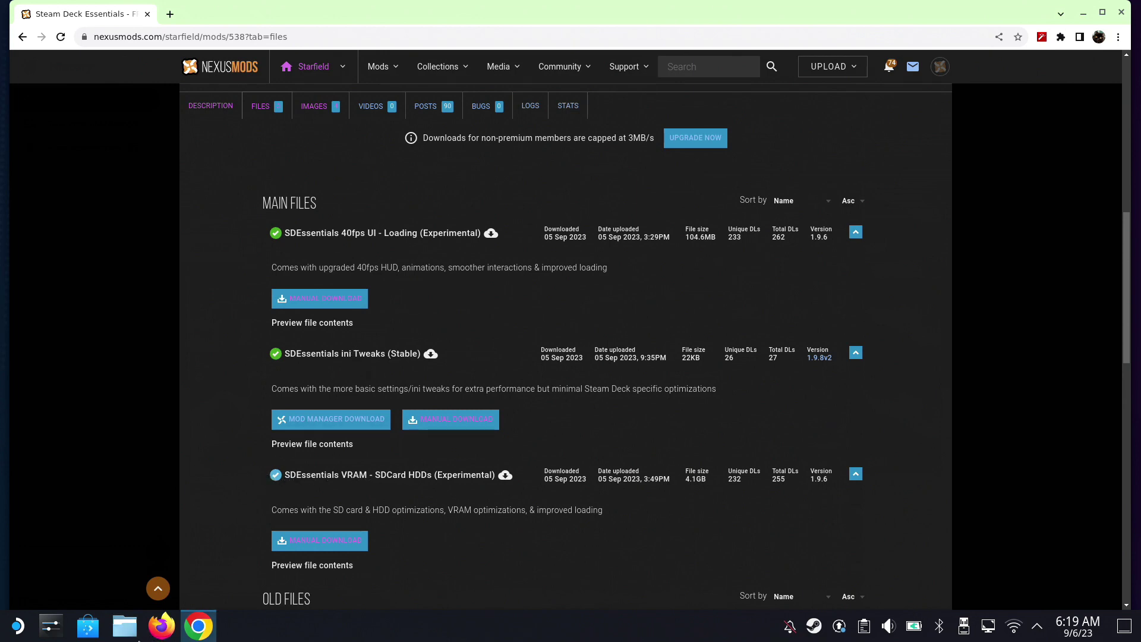
Step: In Dolphin, open the SD Essentials 40fps UI - Loading archive from Downloads and select the Data folder inside Starfield Directory
click(134, 639)
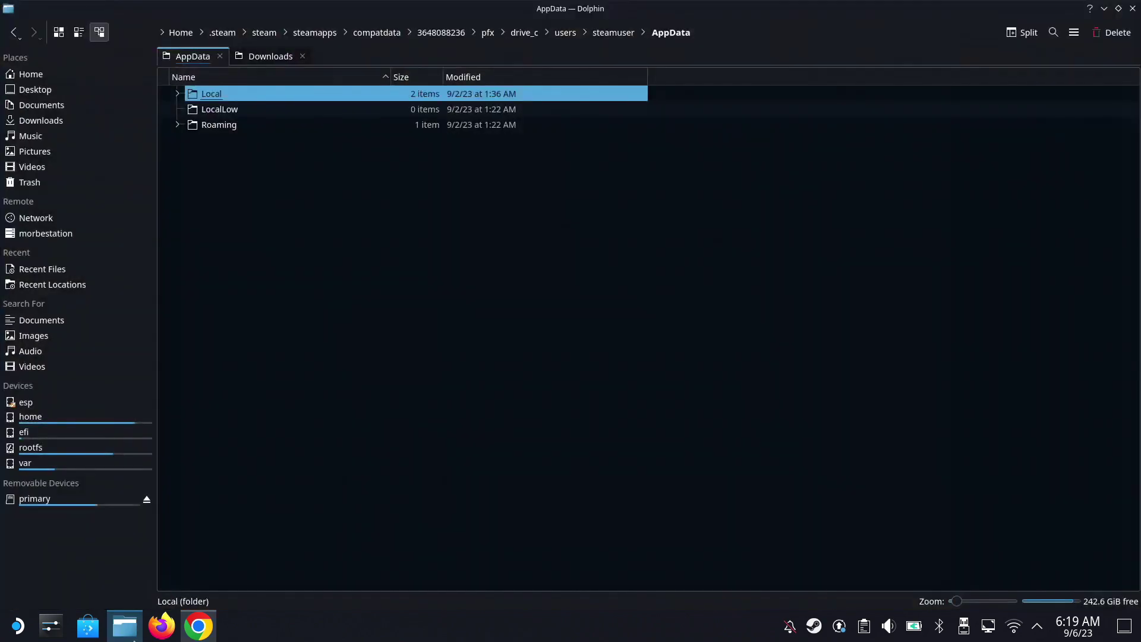
click(341, 186)
click(269, 56)
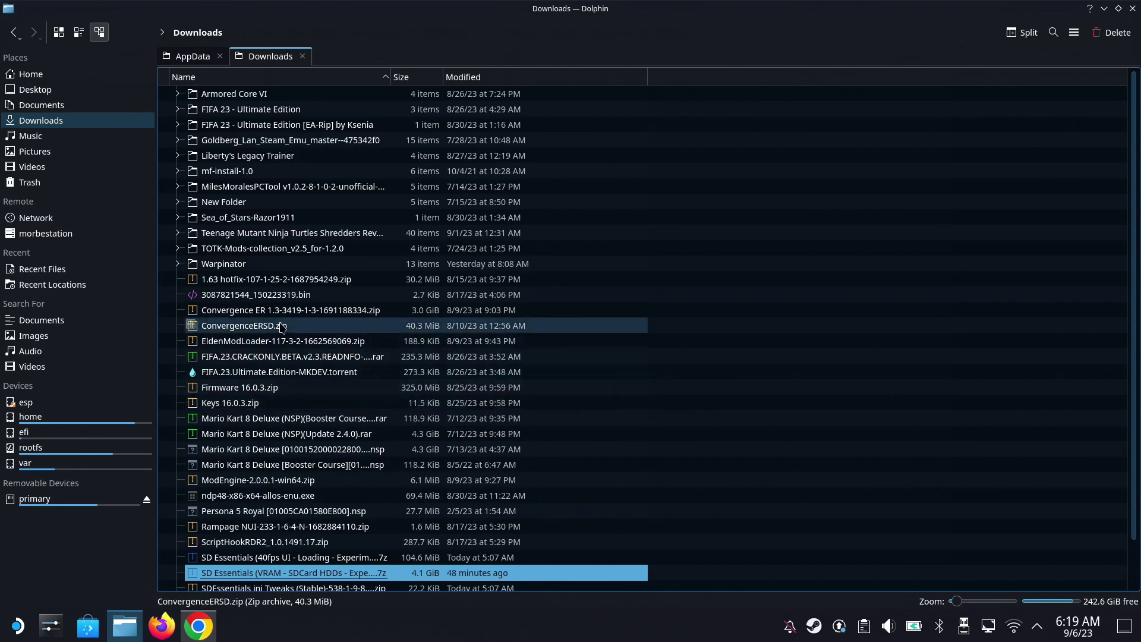
scroll(208, 523, down, 1)
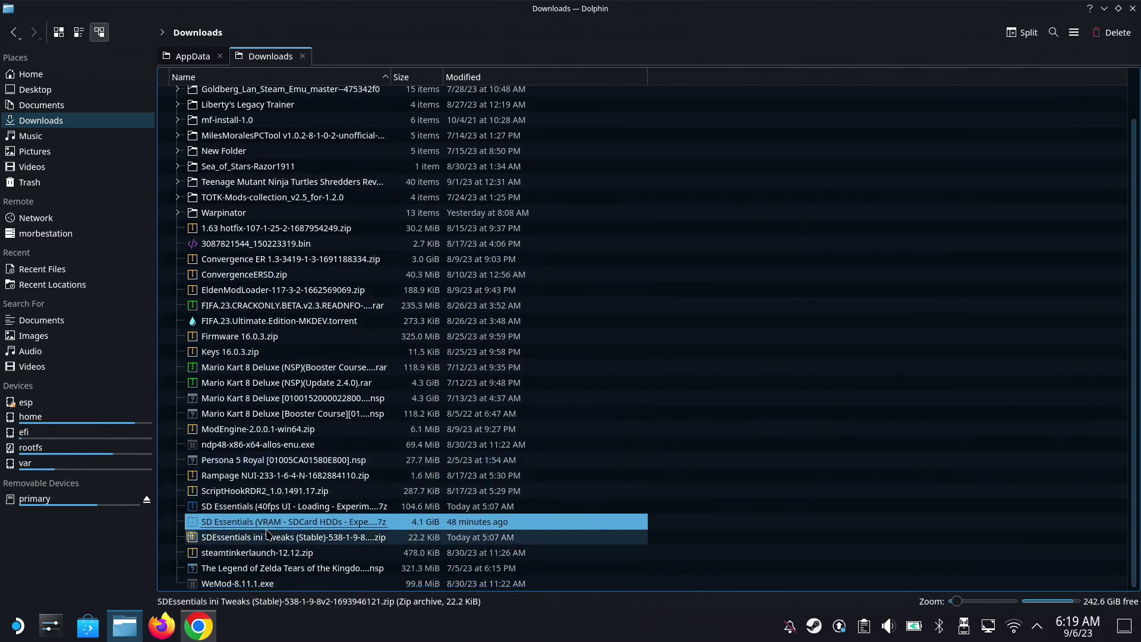
double_click(258, 510)
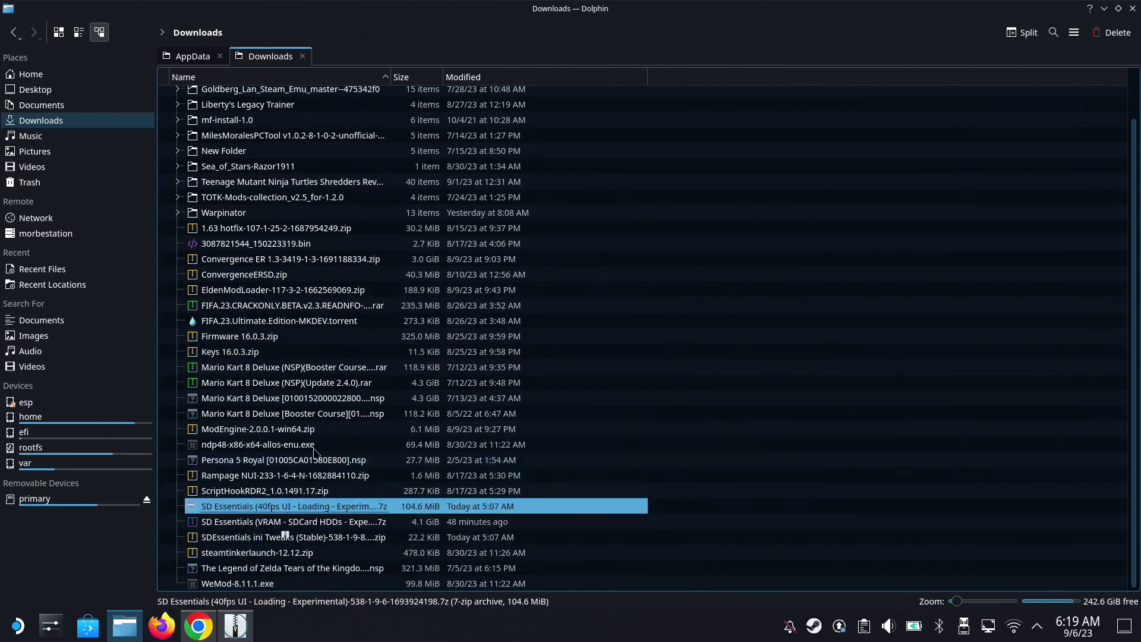
double_click(413, 244)
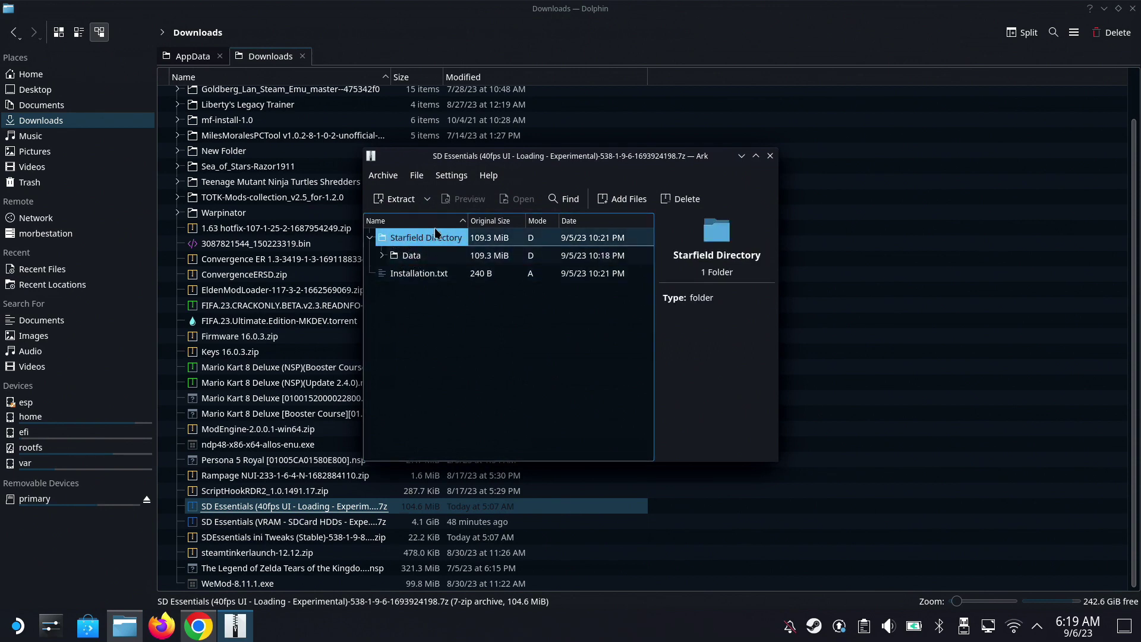
click(418, 260)
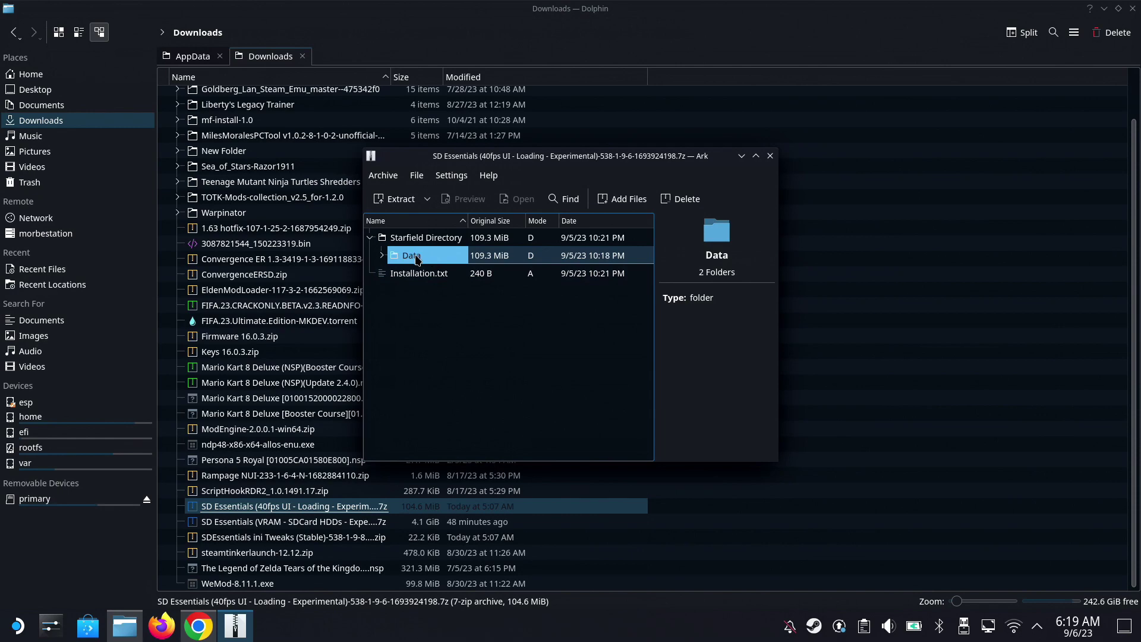
Step: Launch Protontricks and look up the app ID of the non-Steam Starfield shortcut
click(143, 624)
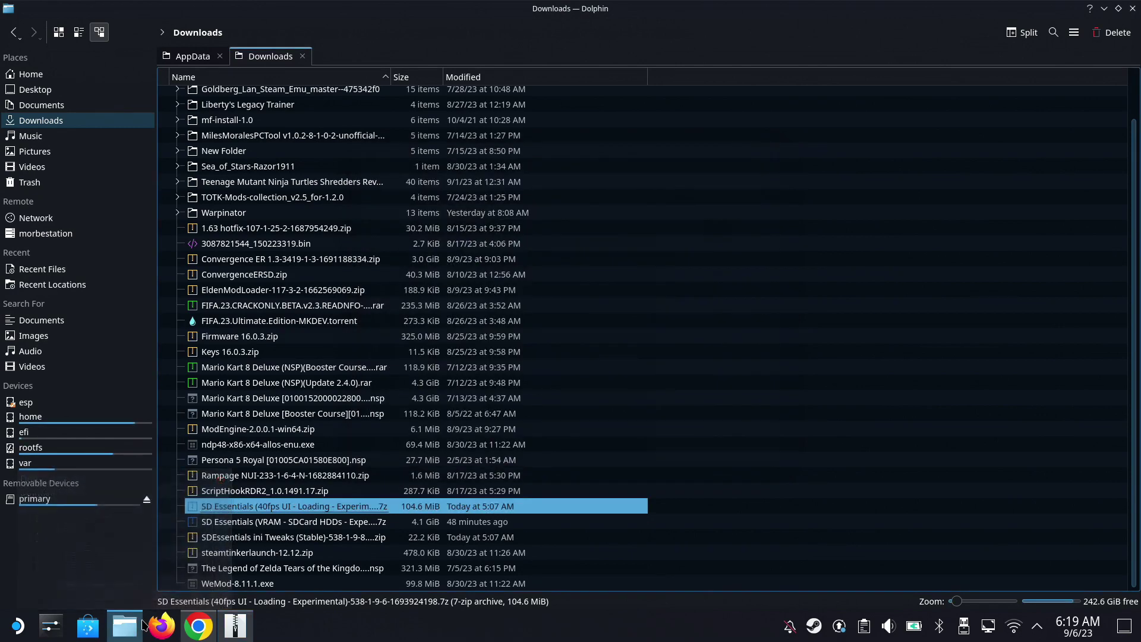
click(18, 625)
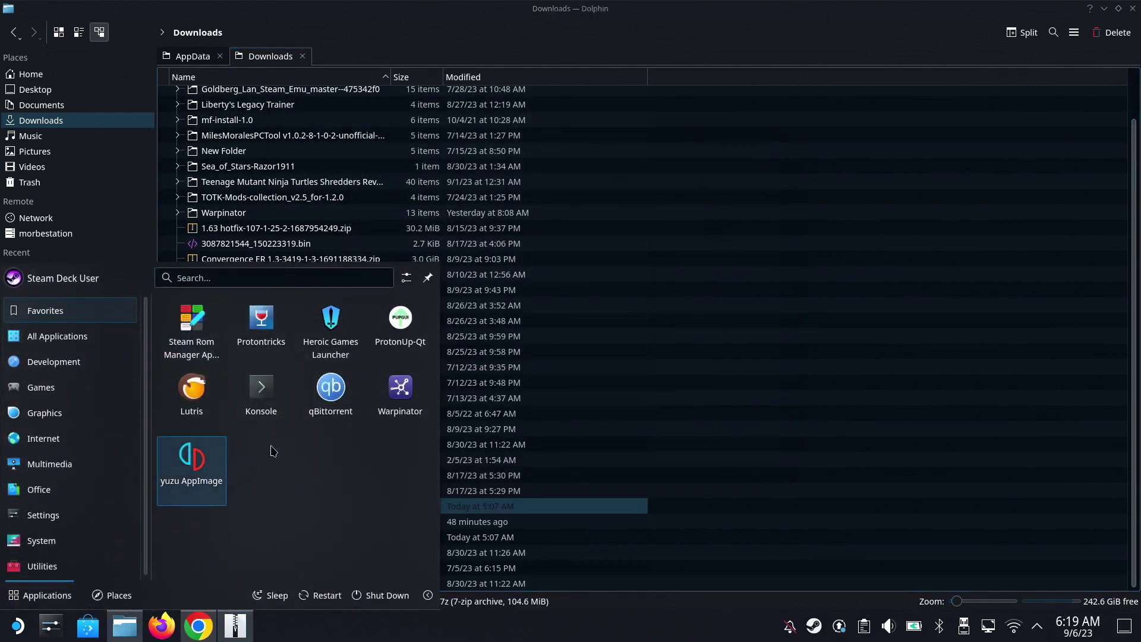
click(275, 315)
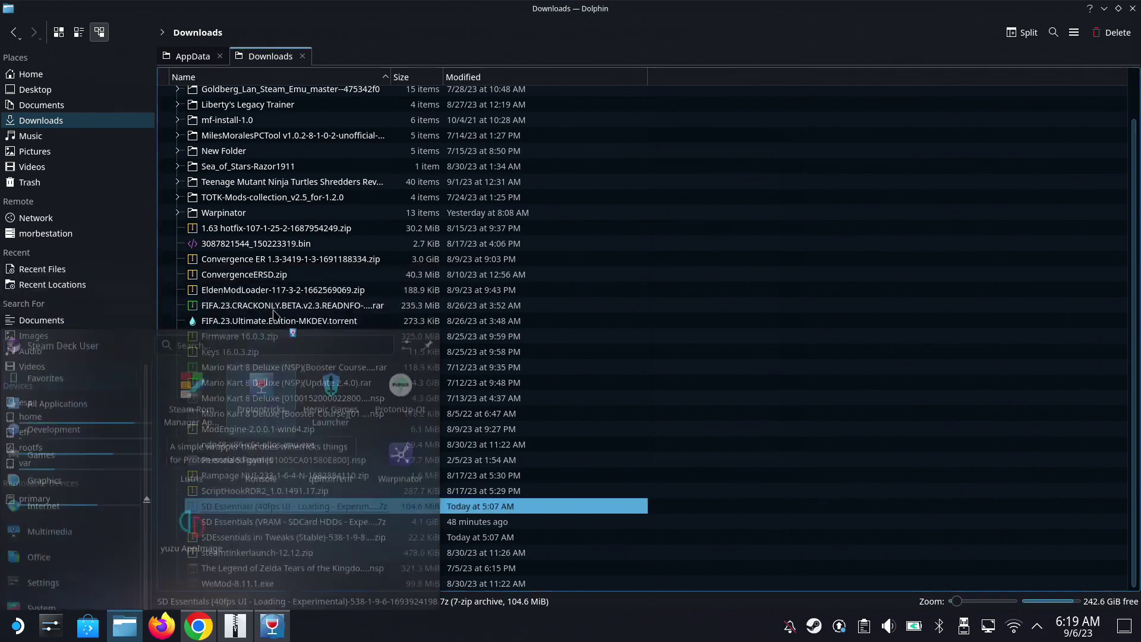
scroll(516, 326, down, 10)
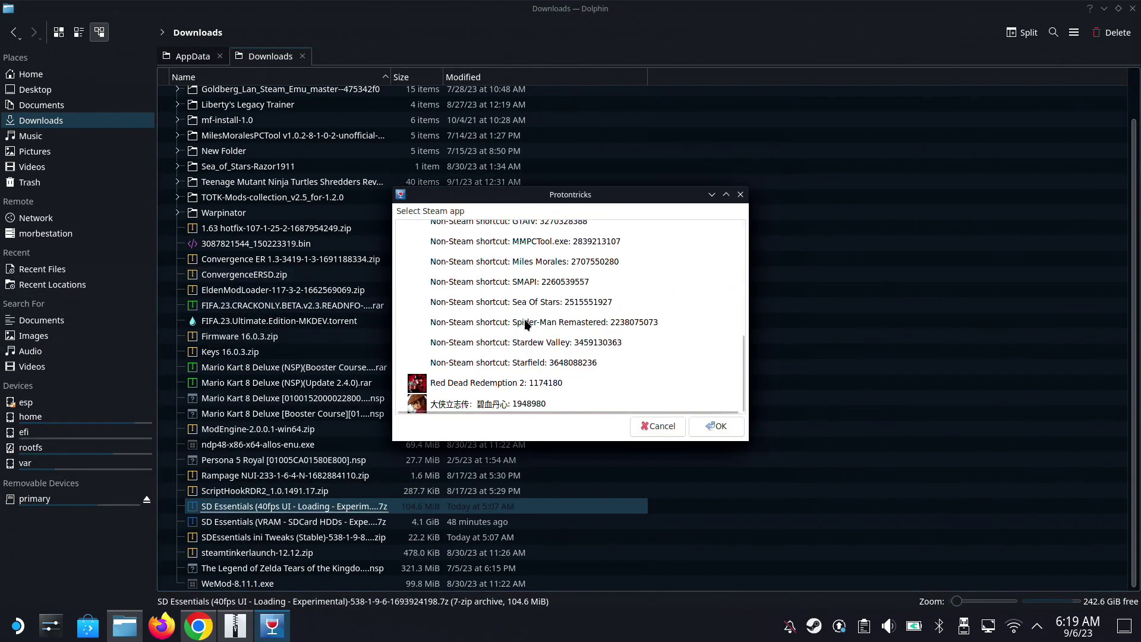
click(491, 364)
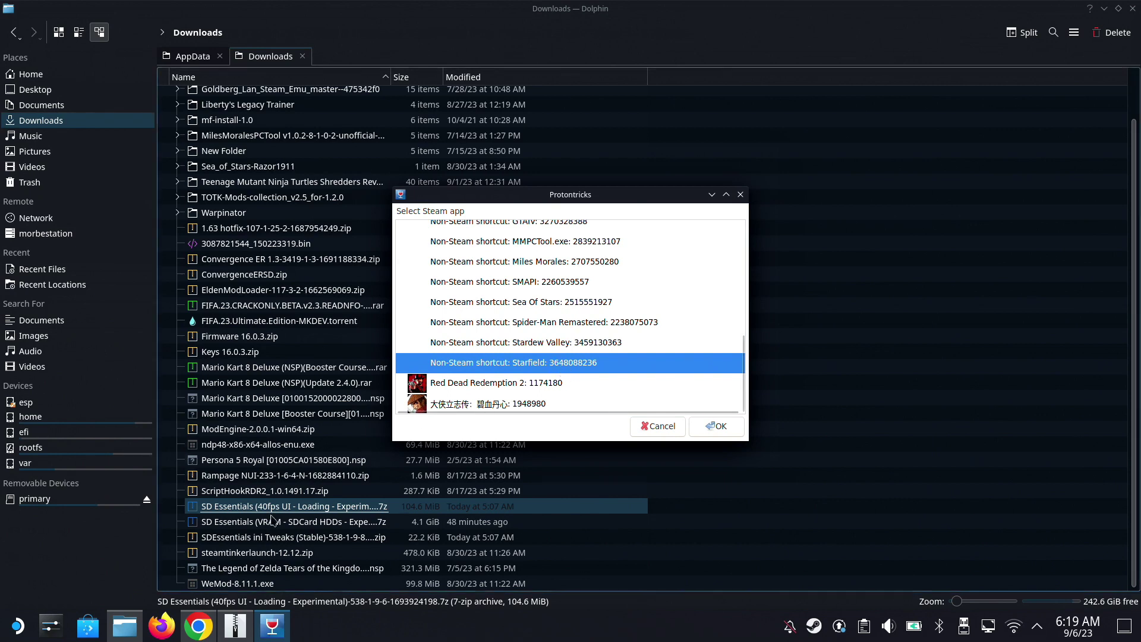
Step: Go back to Dolphin, switch the AppData tab to the Home folder, and check that hidden files are set to show
click(121, 628)
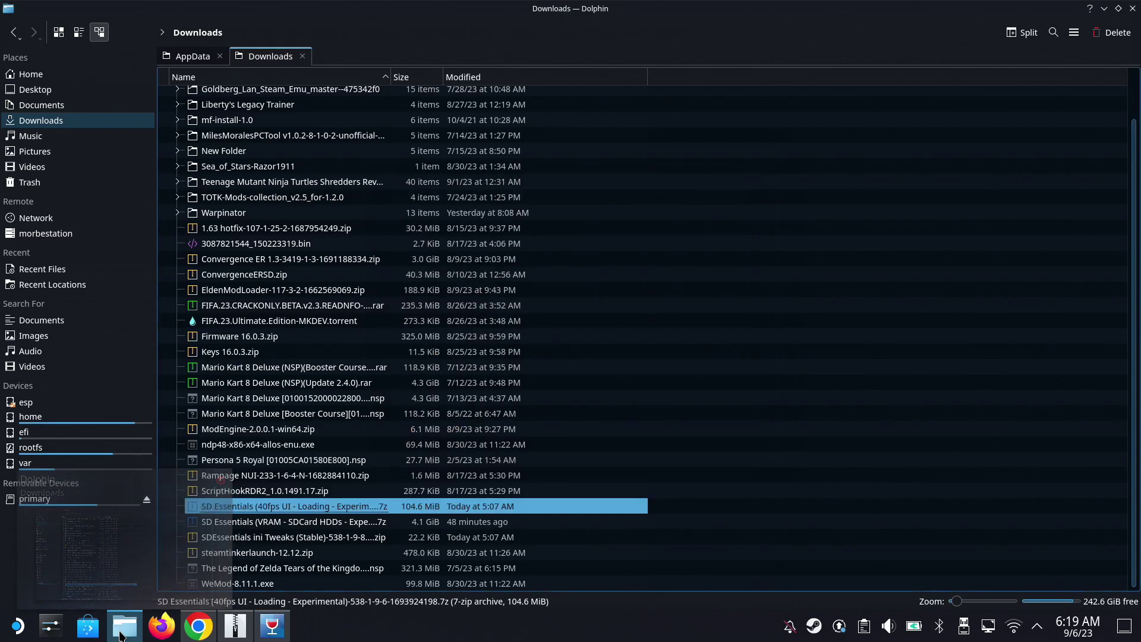
click(199, 57)
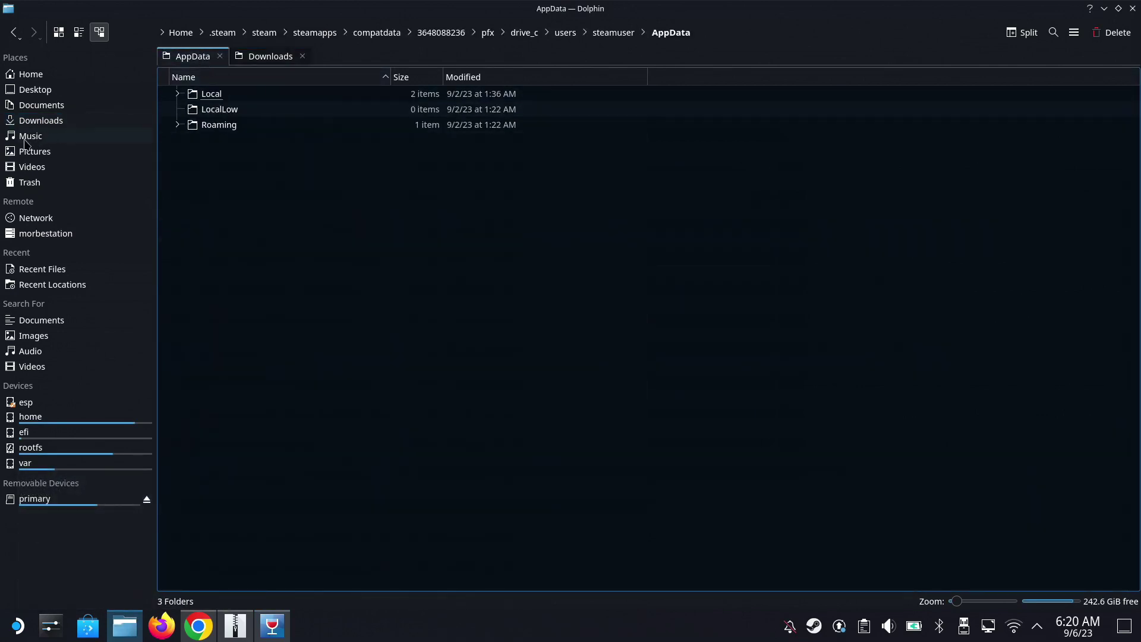
click(48, 74)
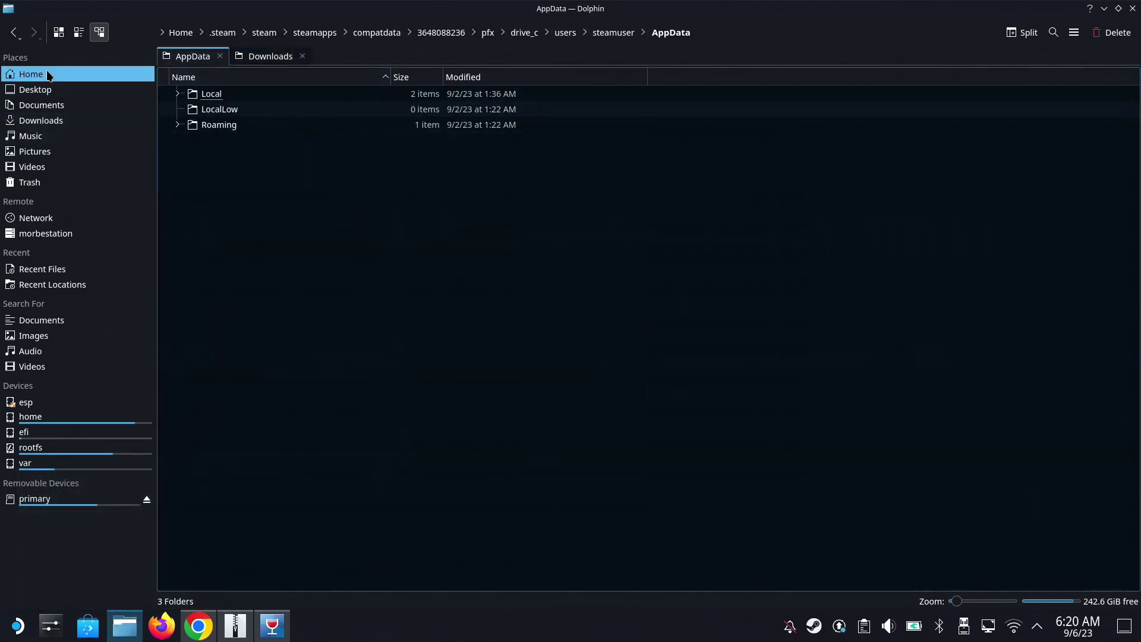
click(1076, 32)
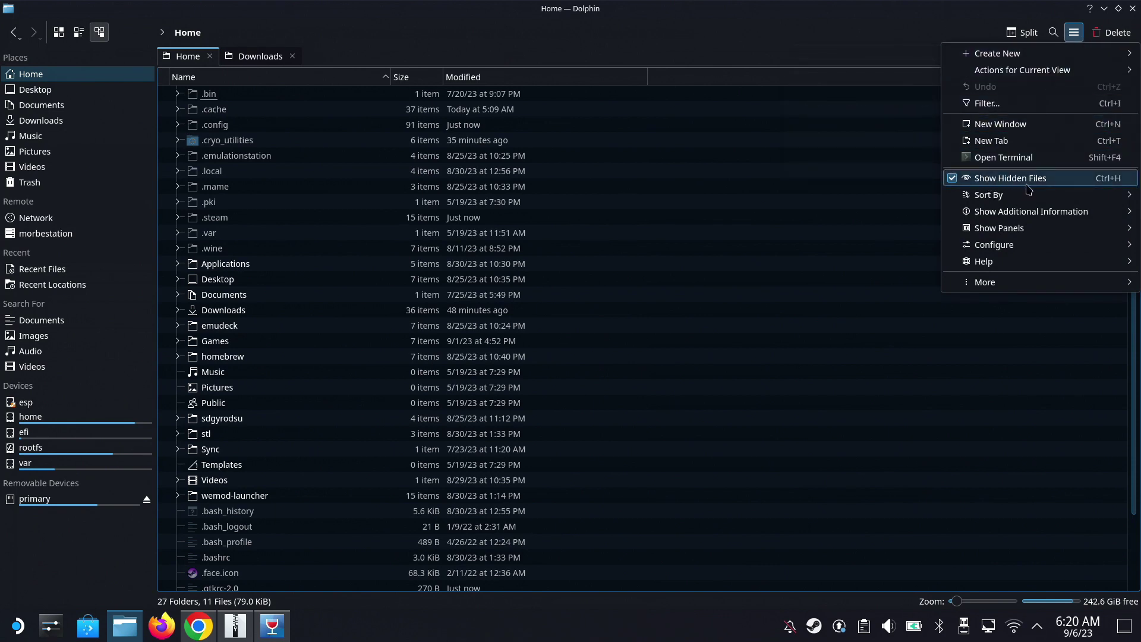
mouse_move(1029, 194)
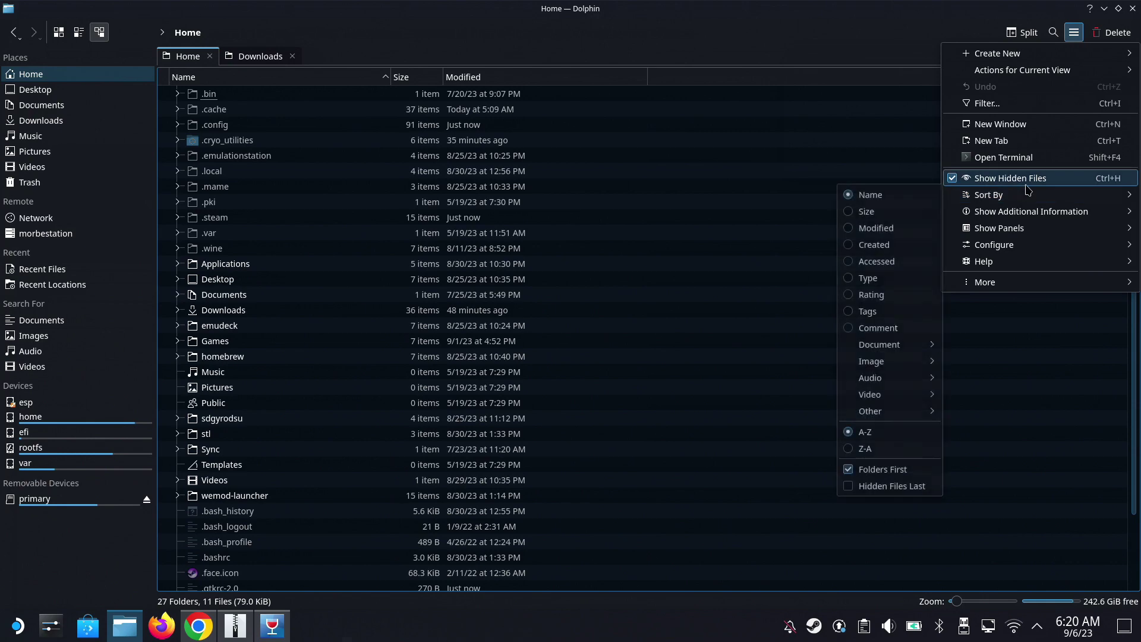
click(462, 287)
Step: Browse from the hidden .steam folder through steam and steamapps to the compatdata folder
double_click(238, 218)
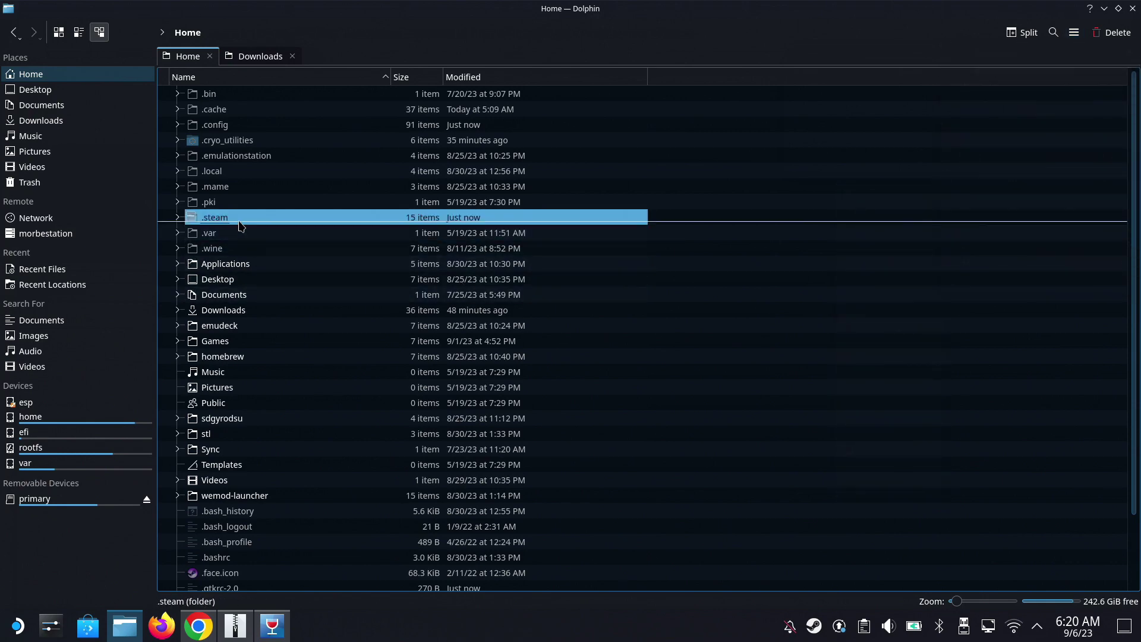
double_click(229, 189)
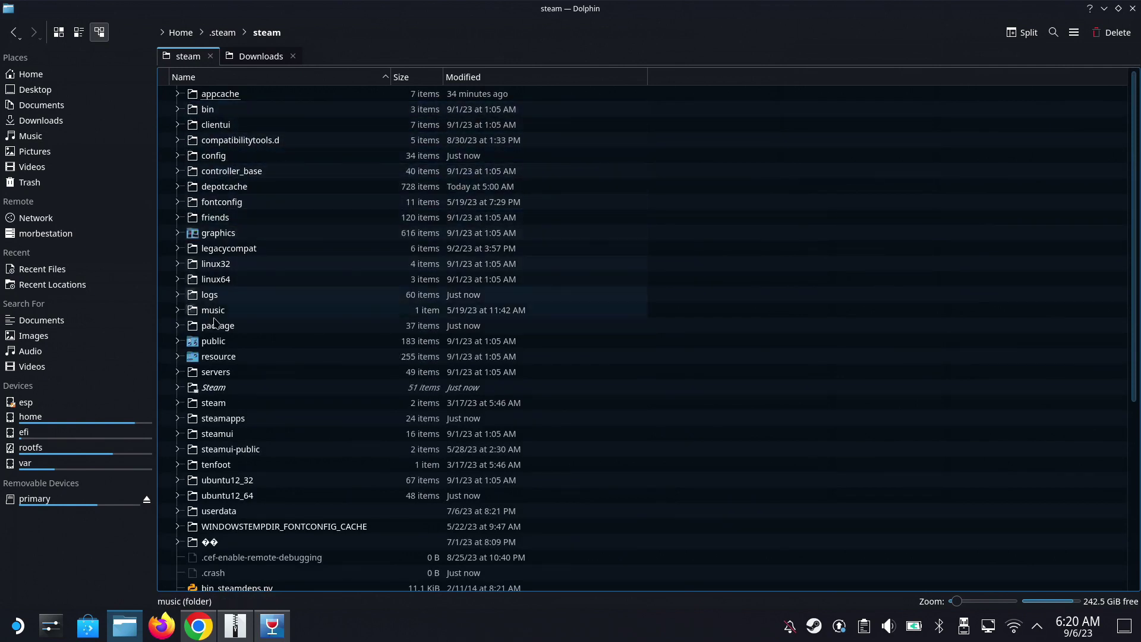
double_click(222, 420)
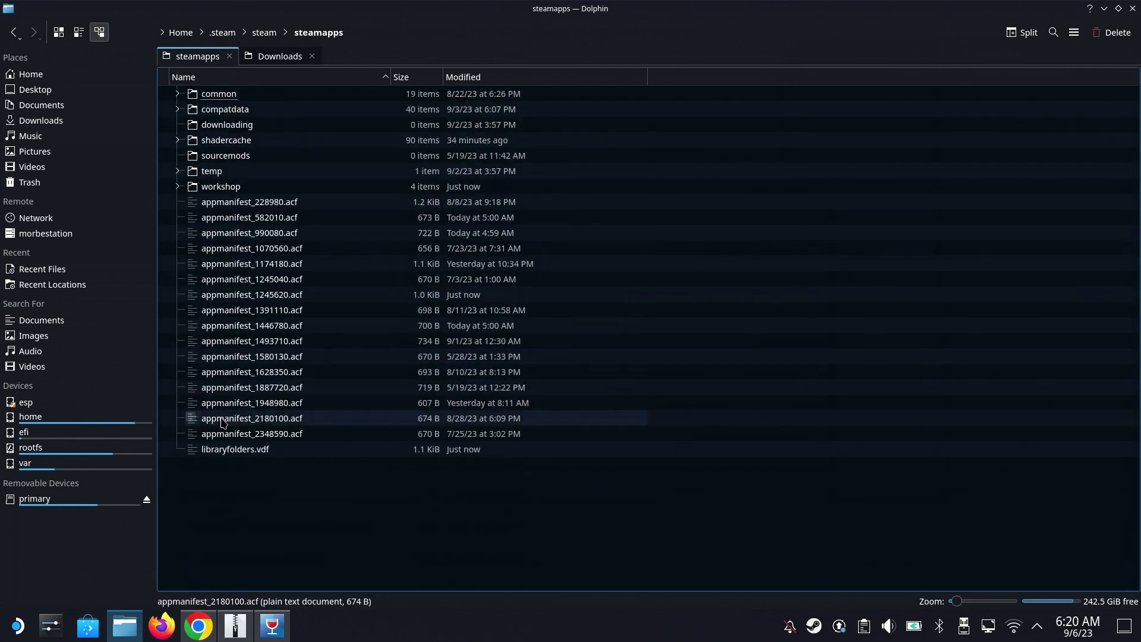
double_click(268, 110)
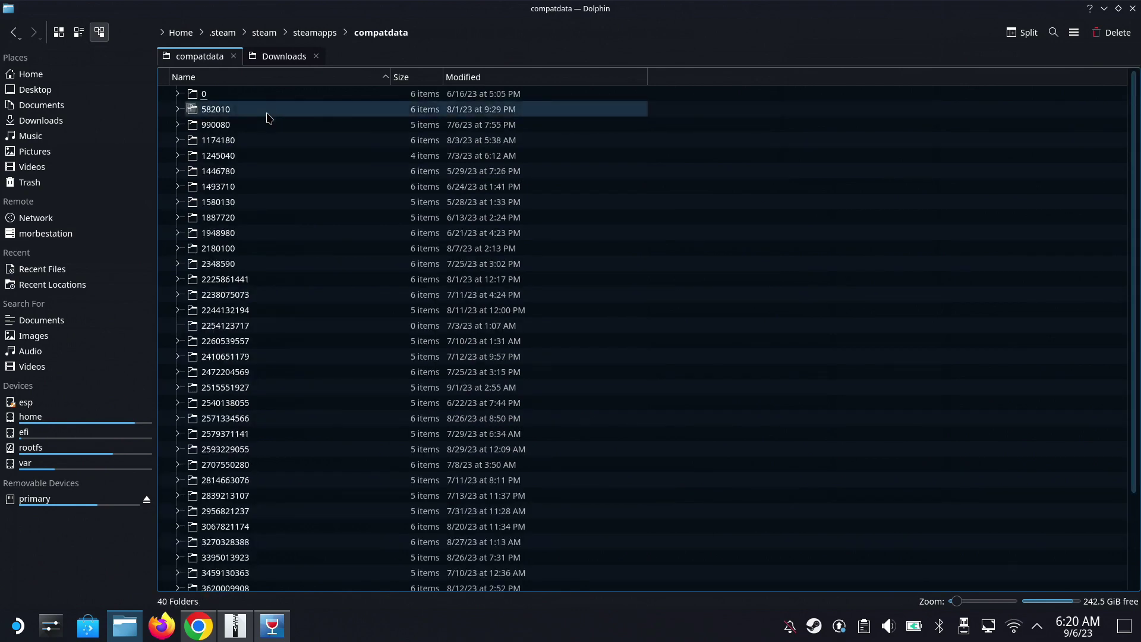
scroll(254, 535, down, 3)
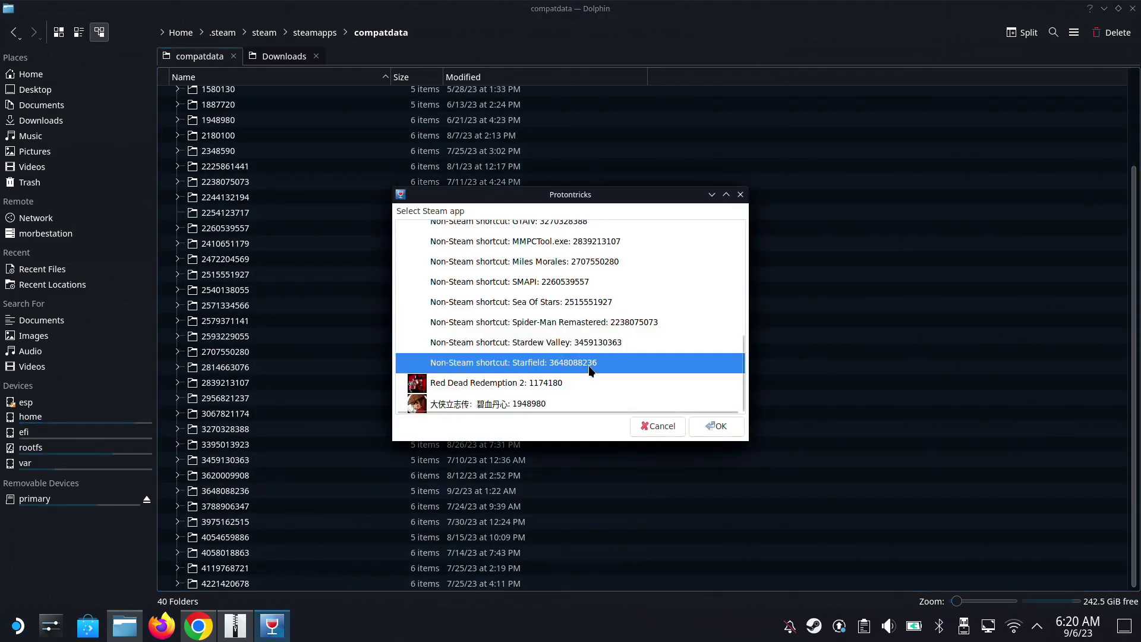
double_click(568, 362)
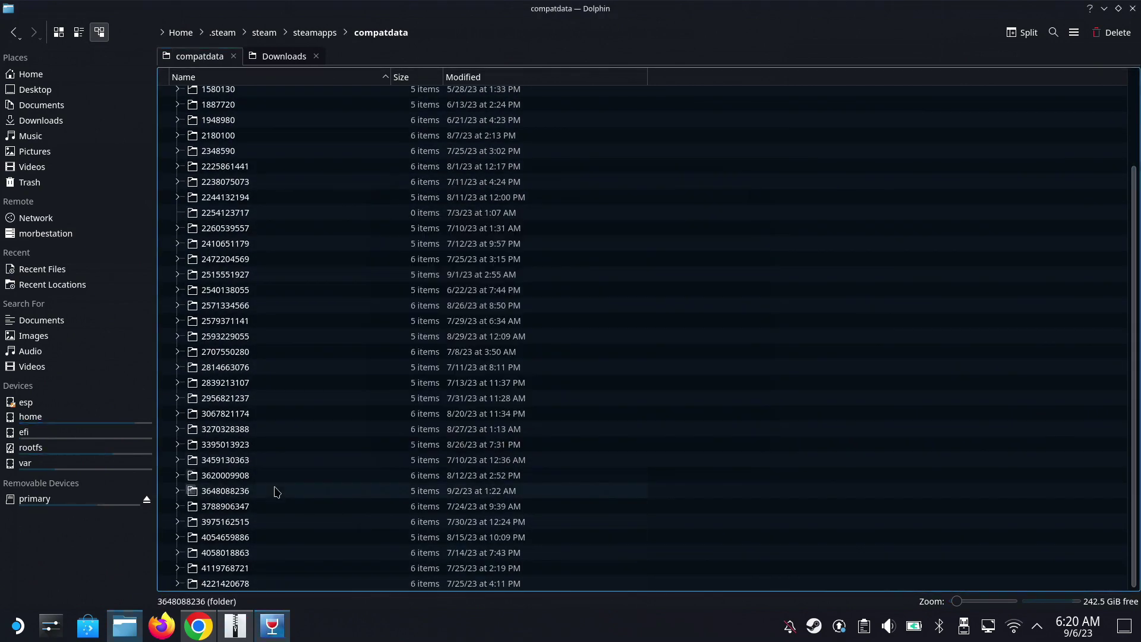
click(275, 491)
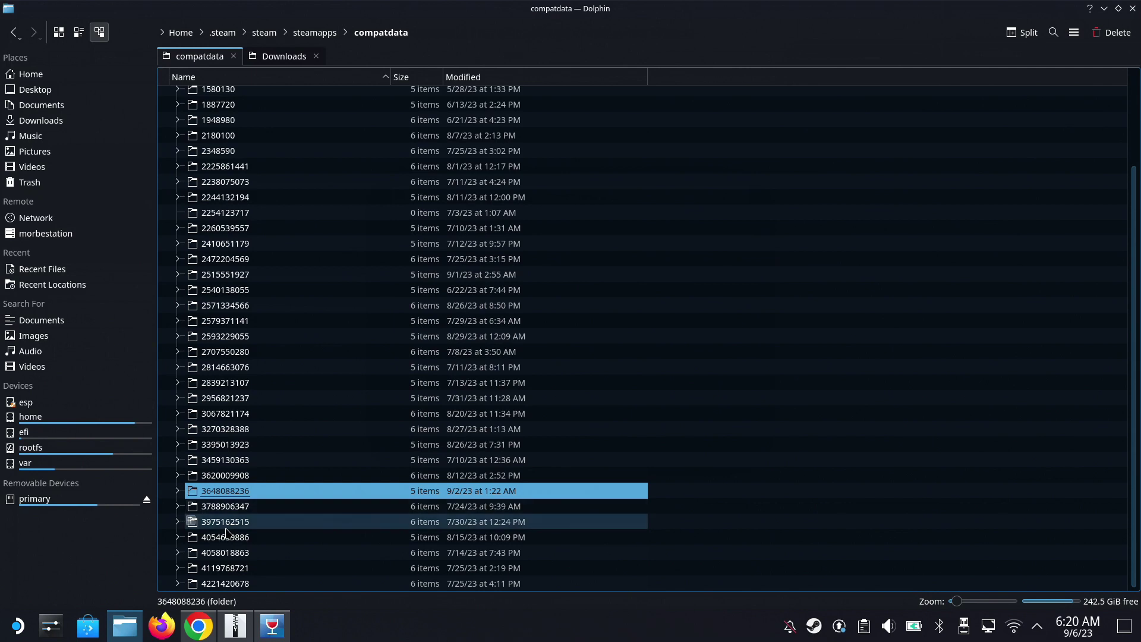
double_click(223, 491)
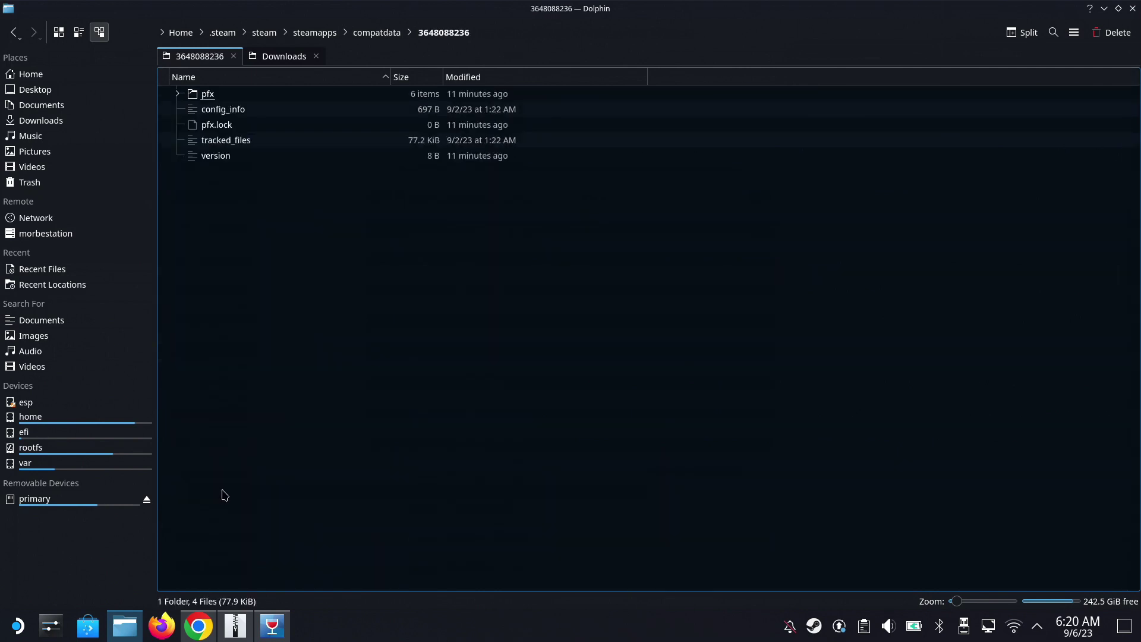
Step: Open the game's main directory, Starfield, through pfx and drive_c
double_click(208, 95)
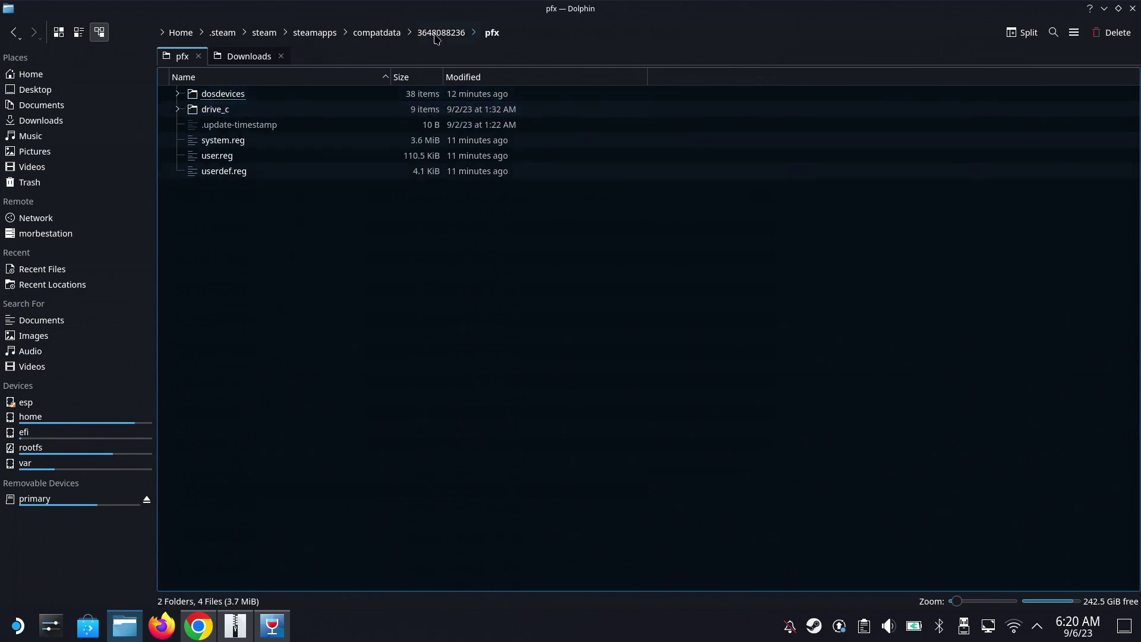
double_click(214, 110)
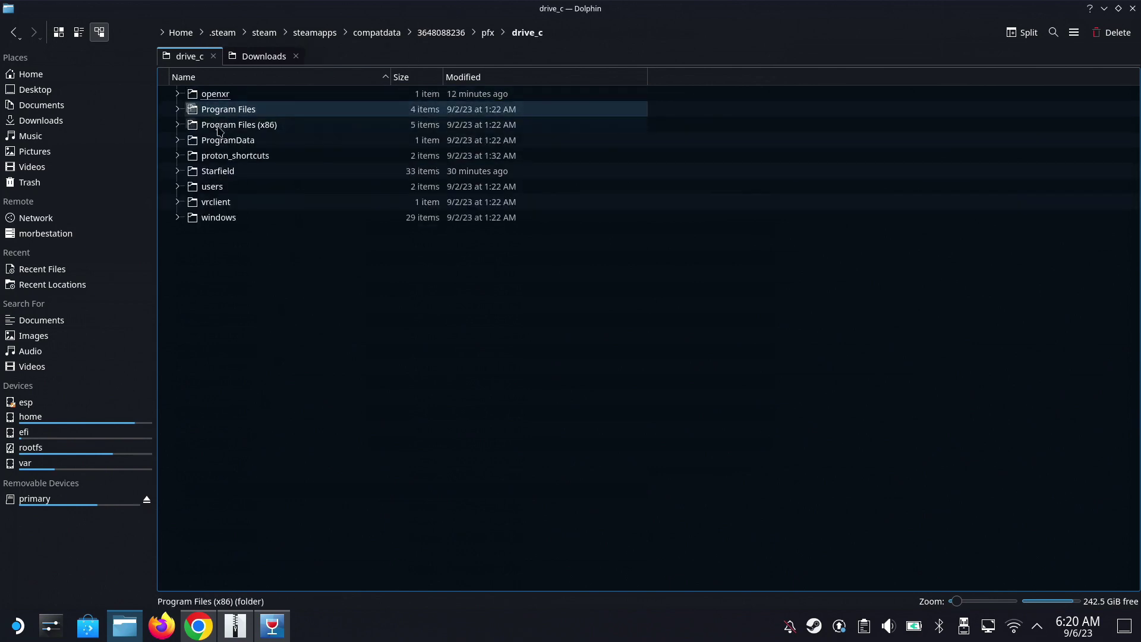
double_click(217, 172)
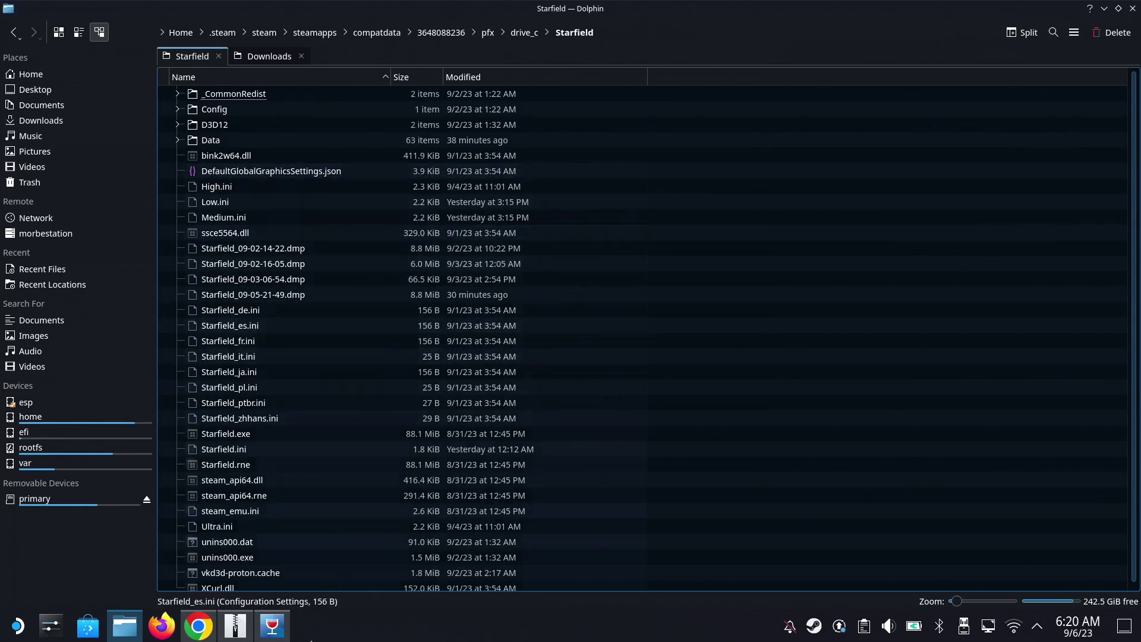
Step: View the 40fps UI archive's Data folder over the Starfield directory and close the archive
click(235, 625)
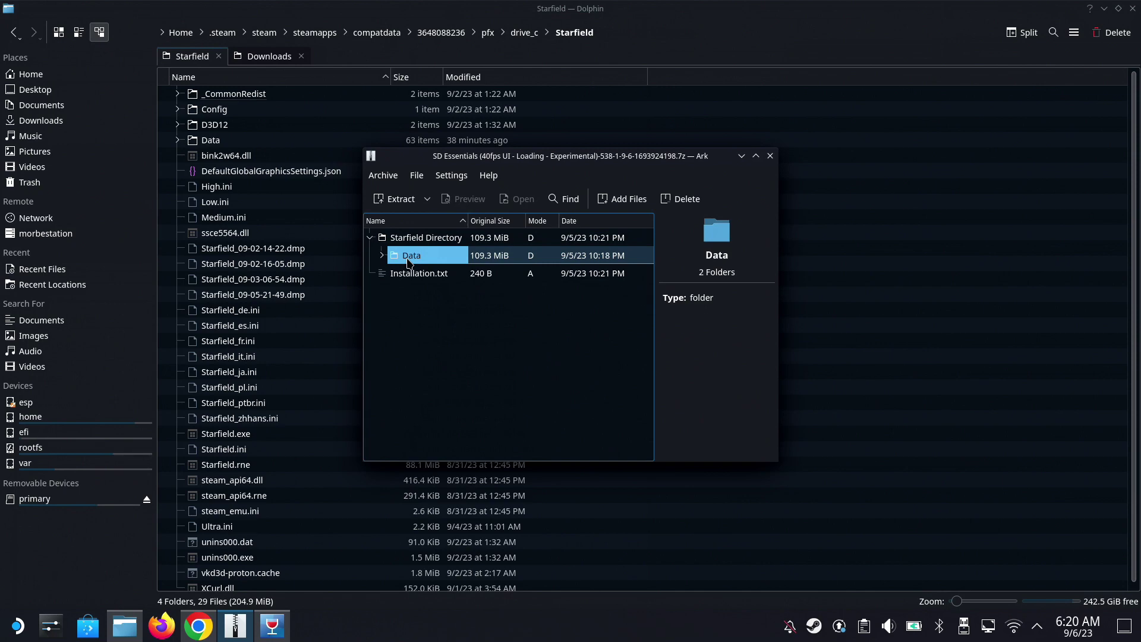
click(264, 283)
click(126, 625)
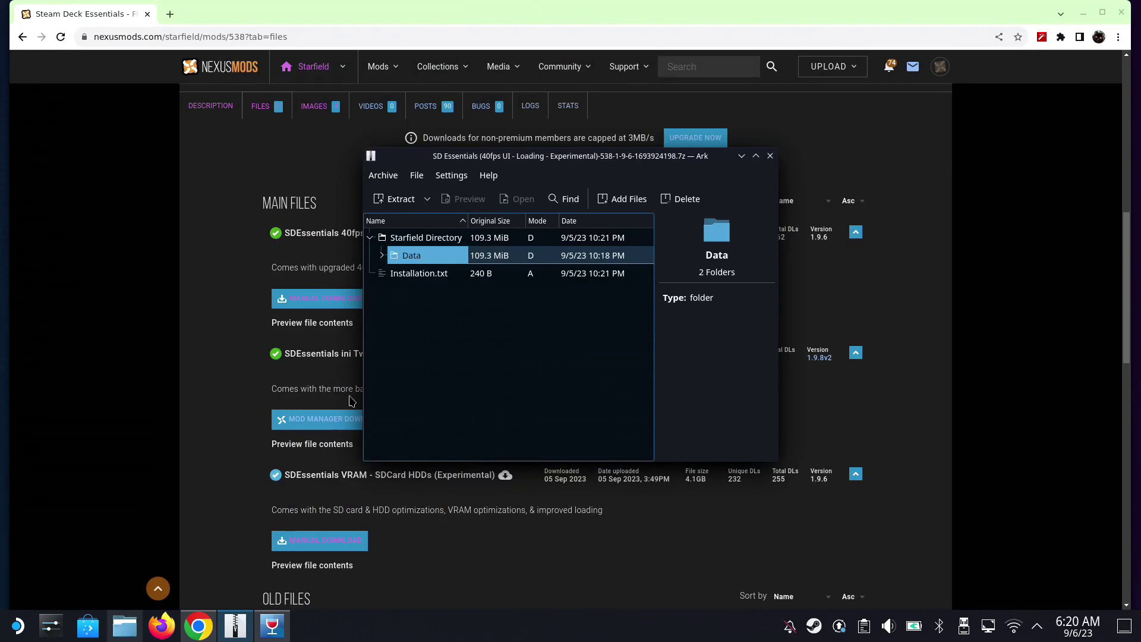
click(771, 156)
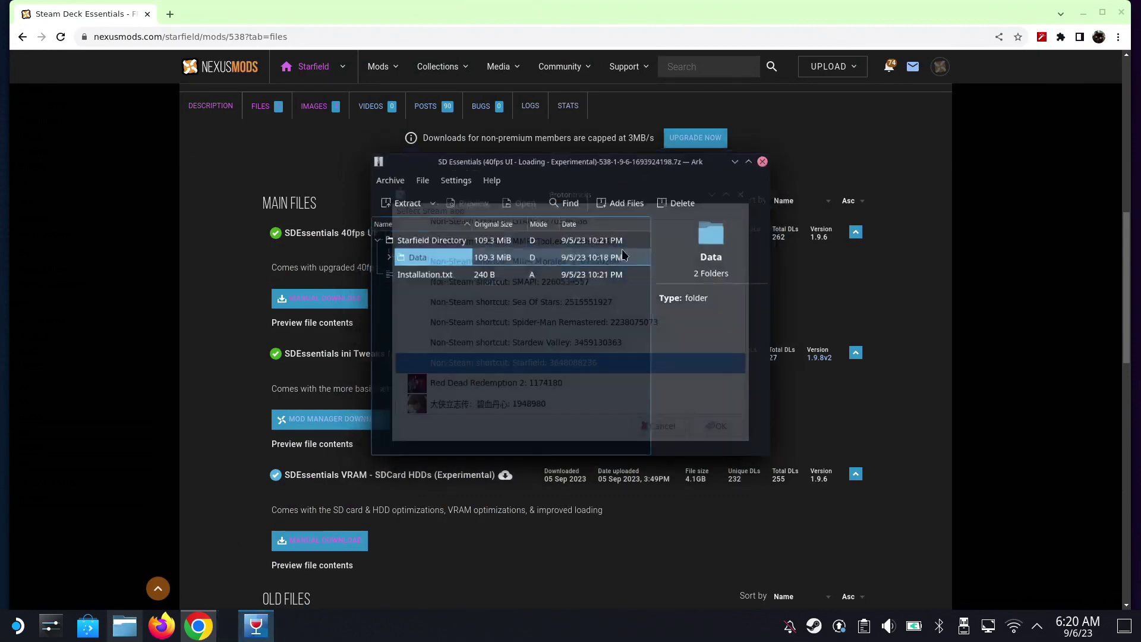
Step: Open the SDEssentials ini Tweaks (Stable) zip archive from the Downloads folder in the file manager
click(125, 625)
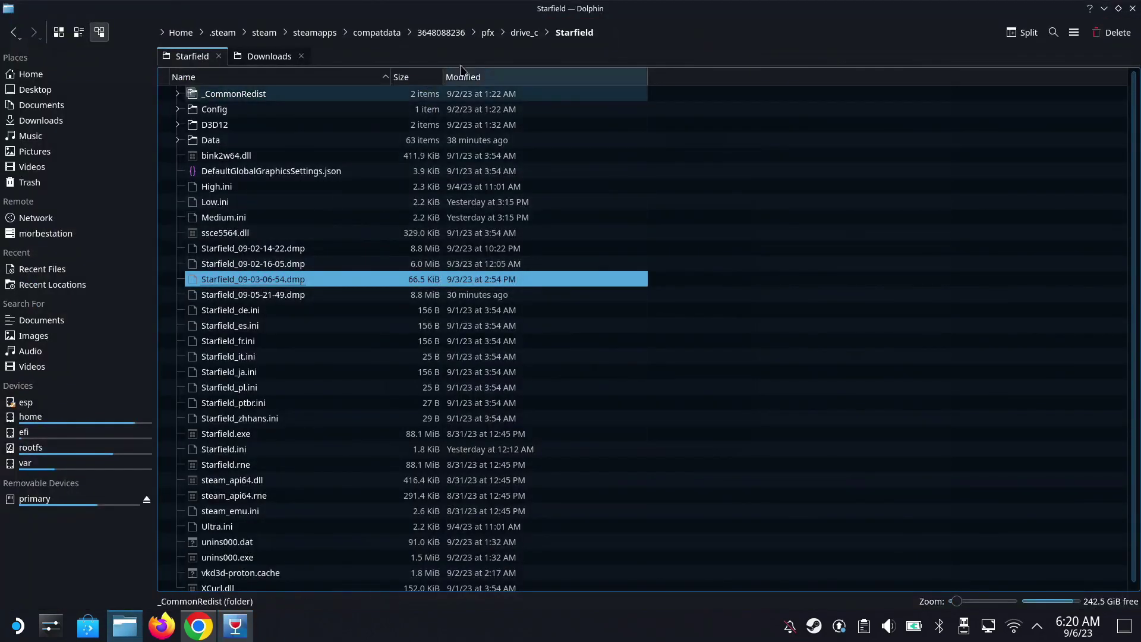
click(265, 58)
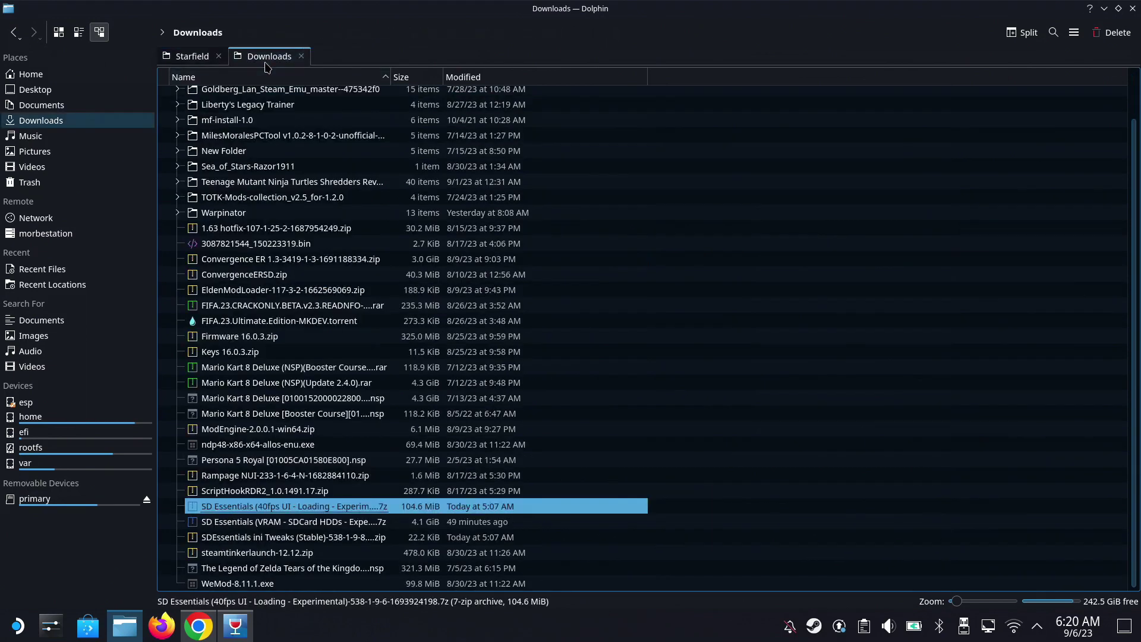
click(271, 526)
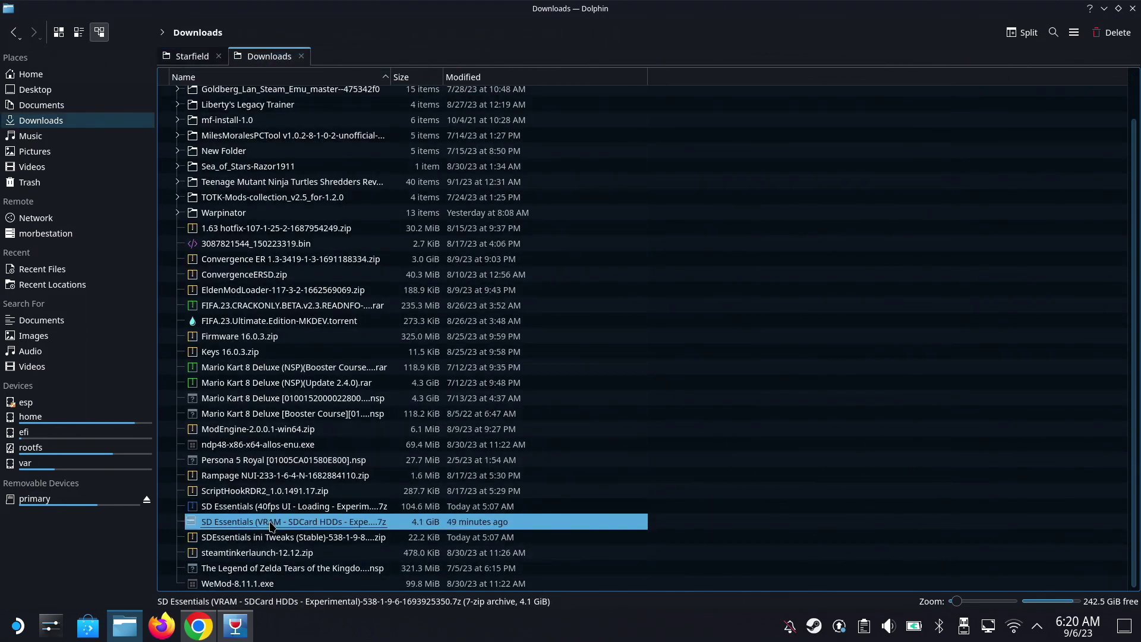
double_click(277, 538)
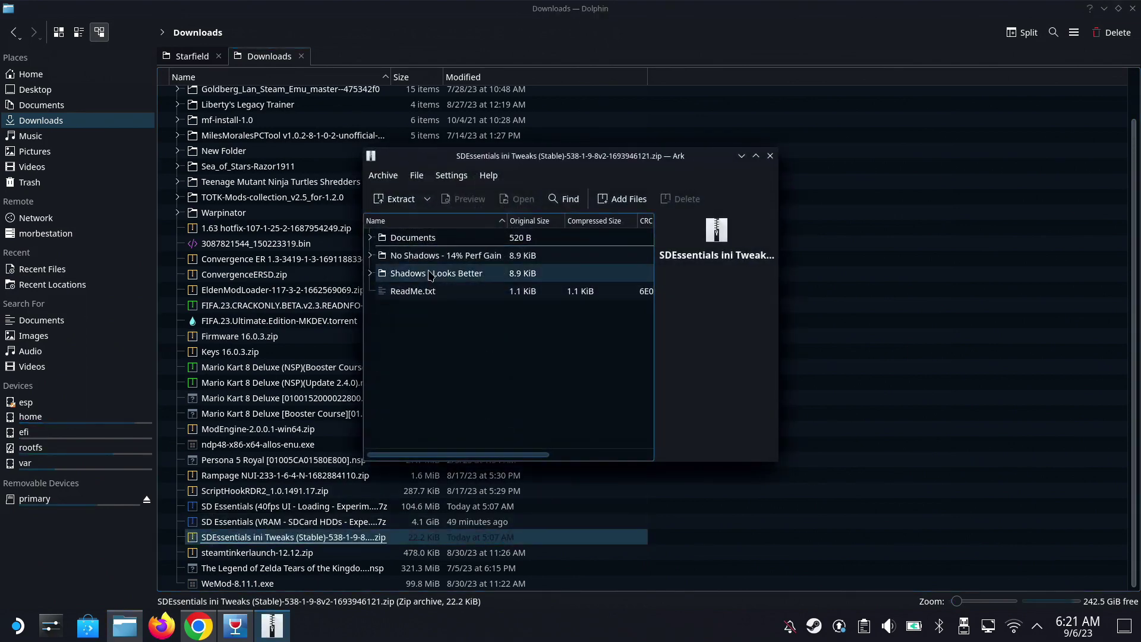
Step: Compare the Shadows - Looks Better and No Shadows - 14% Perf Gain folders in the ini tweaks archive
click(431, 274)
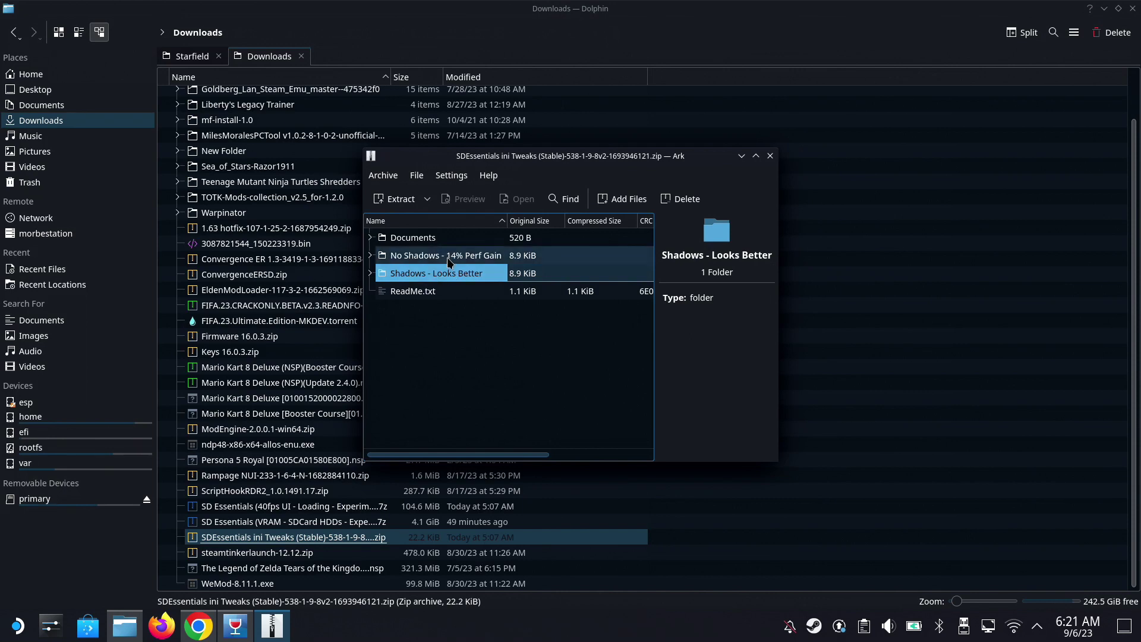
click(447, 258)
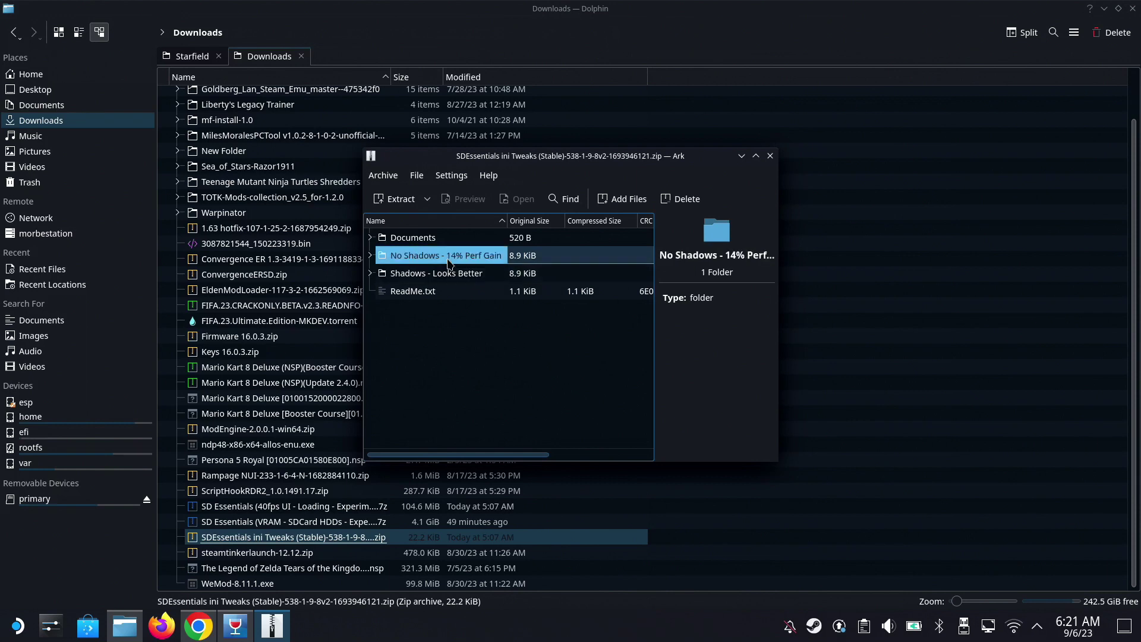
click(443, 274)
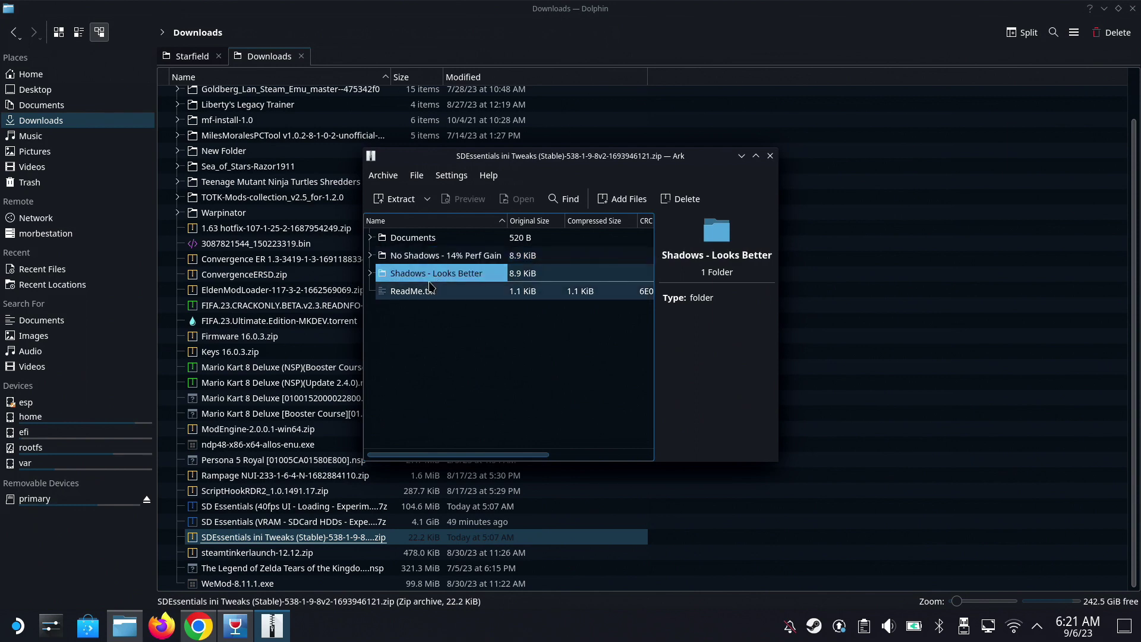
click(459, 256)
click(449, 268)
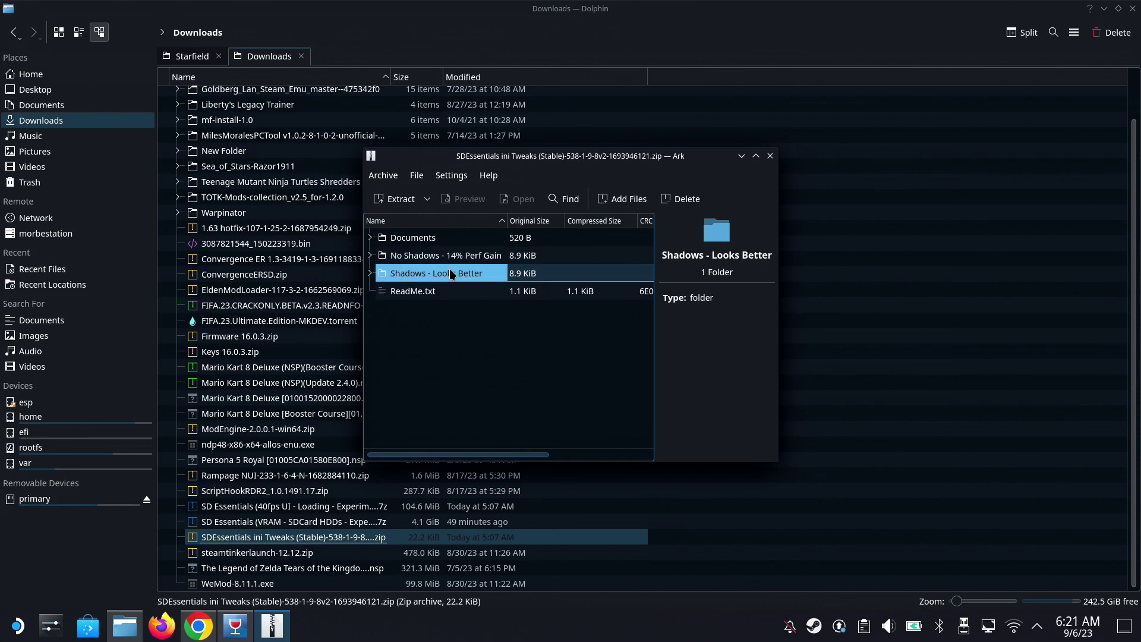
Step: Expand Shadows - Looks Better with its Stafield Directory, and expand Documents to view the ini files inside
double_click(423, 273)
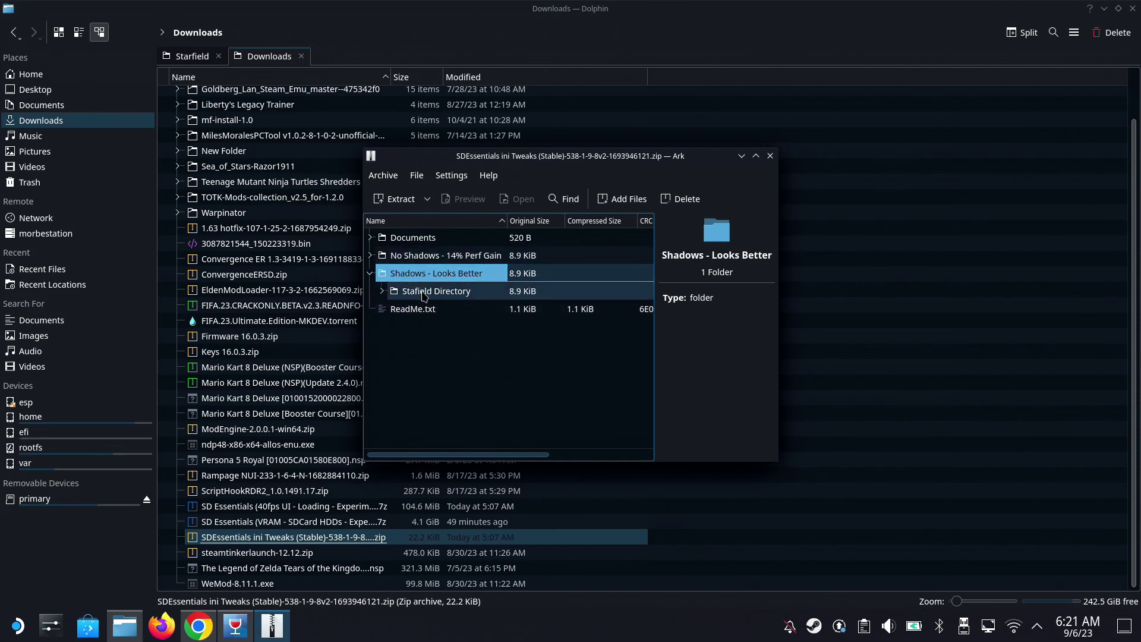
double_click(424, 291)
click(430, 308)
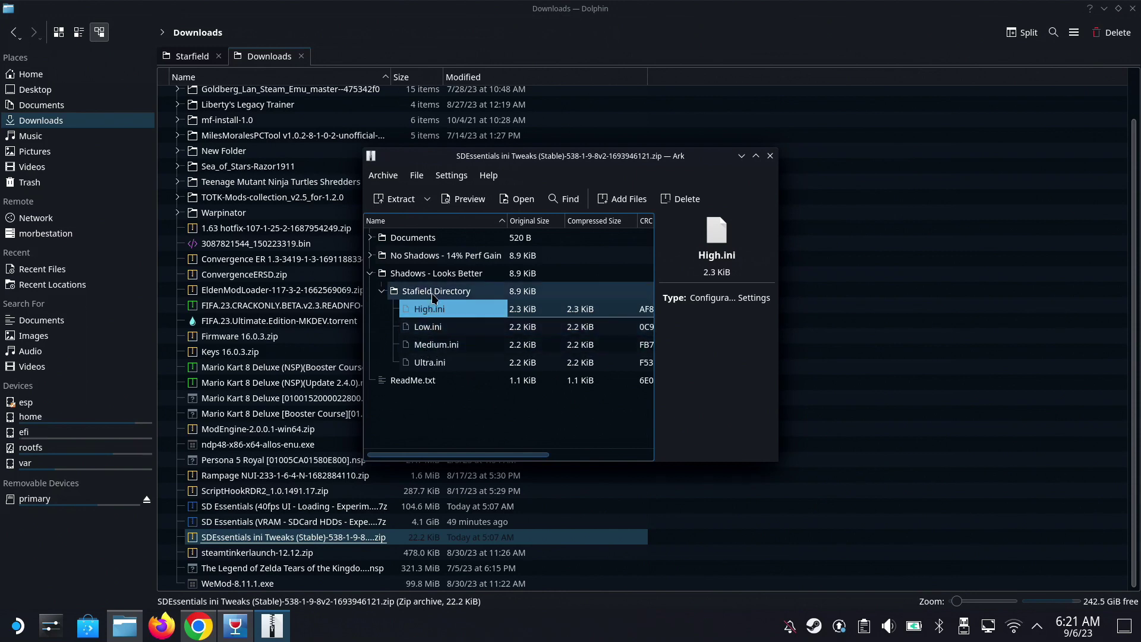
click(411, 239)
double_click(411, 239)
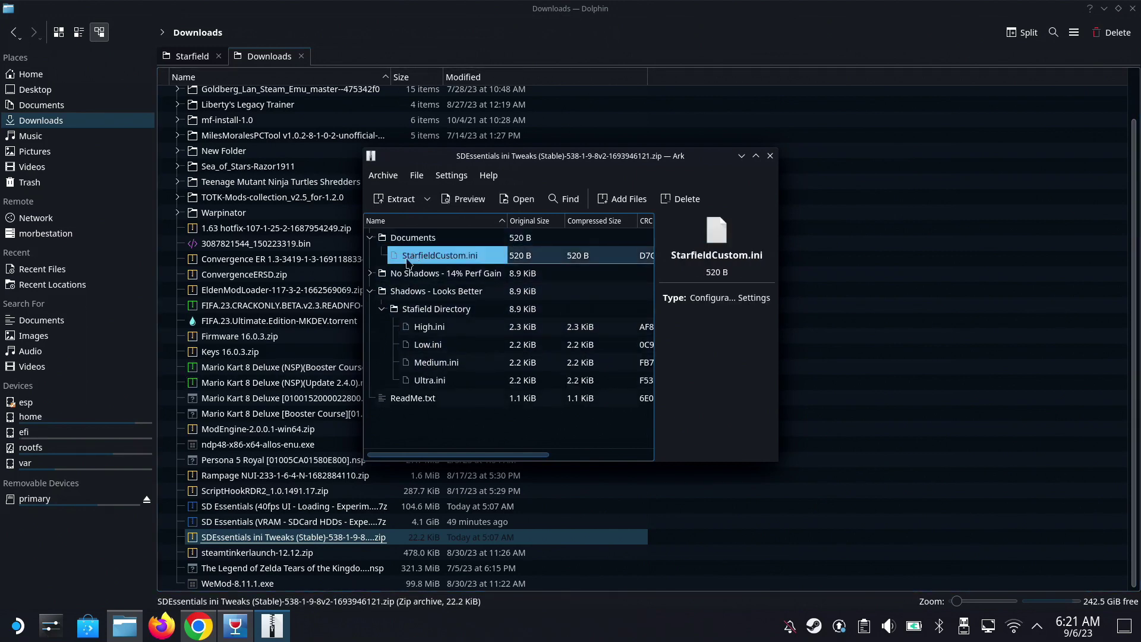
Step: In the file manager, go back to drive_c and open users, steamuser, Documents, My Games, and its Starfield folder
click(134, 635)
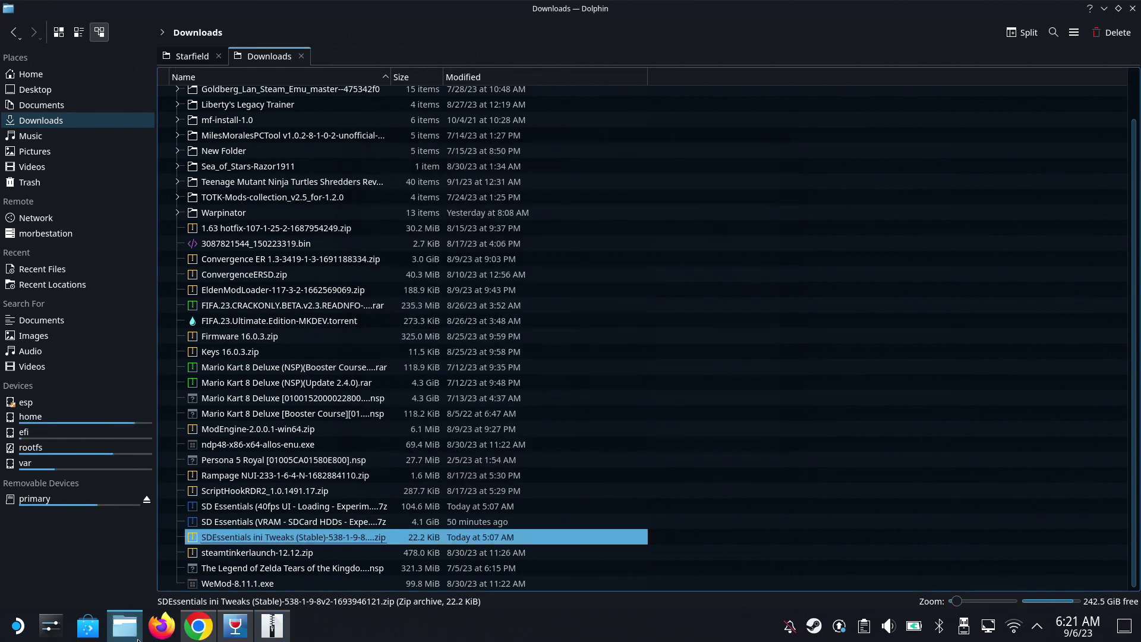
click(137, 637)
click(138, 637)
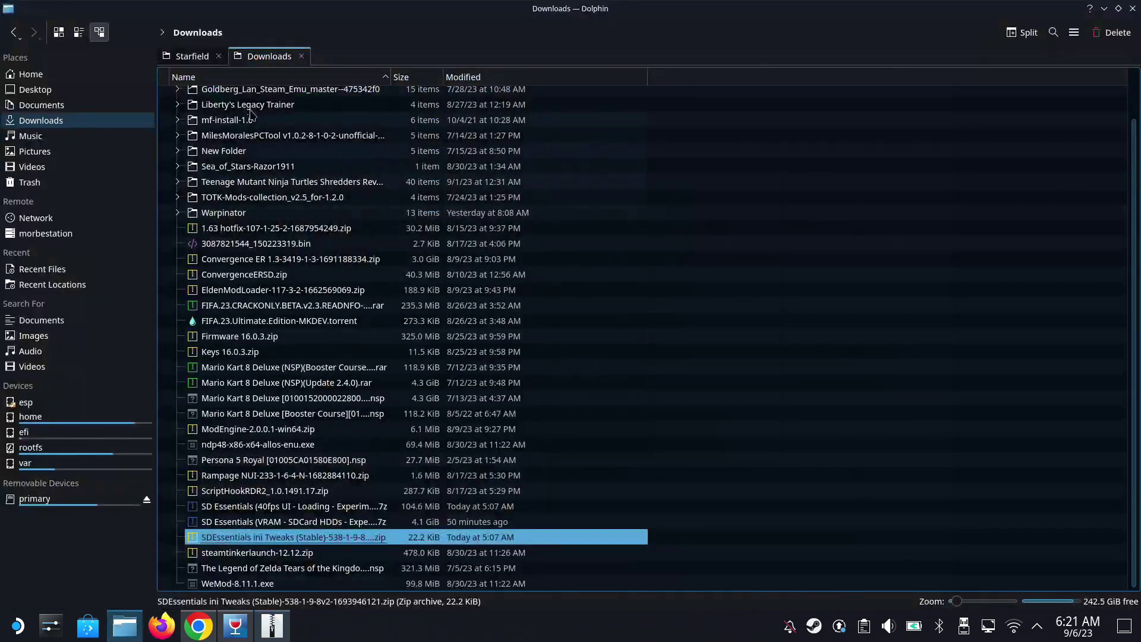
click(193, 55)
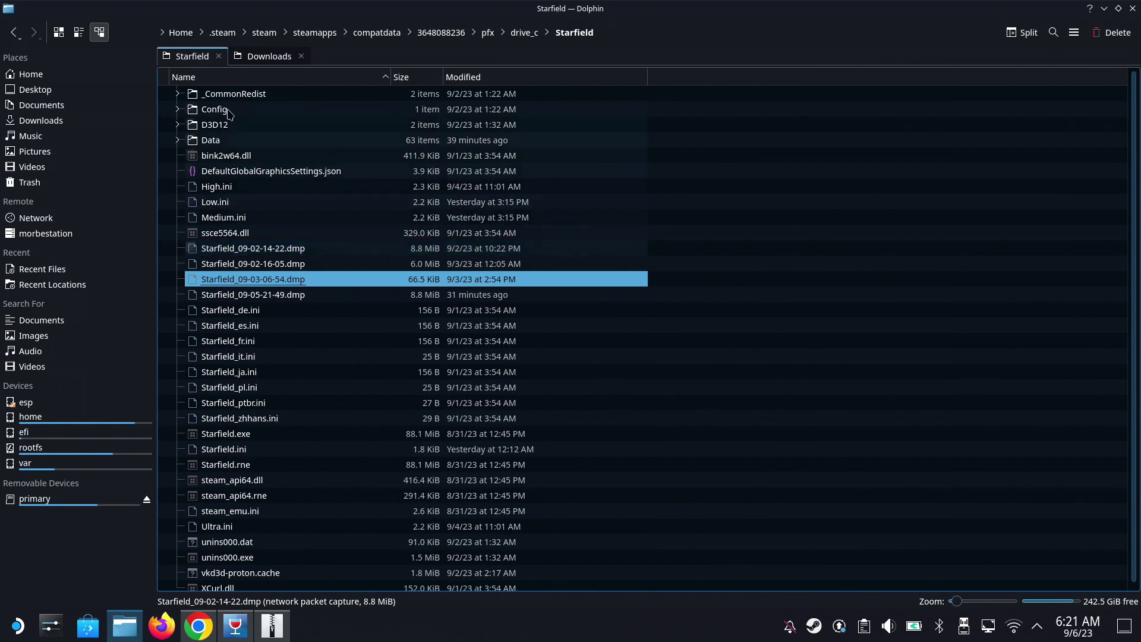
click(527, 34)
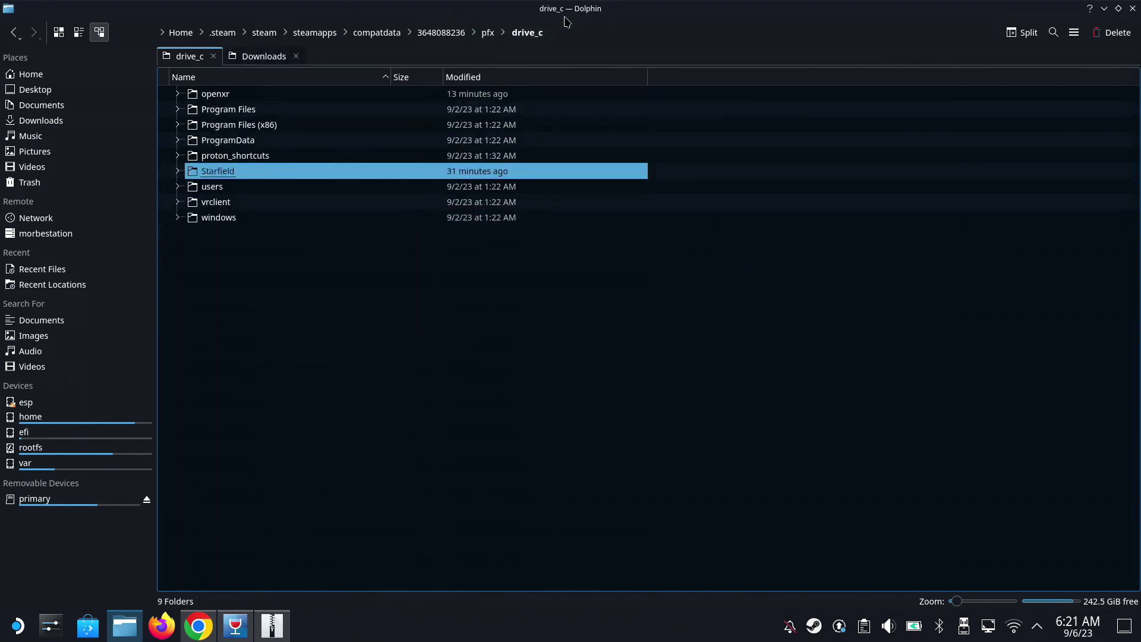
click(205, 192)
double_click(206, 191)
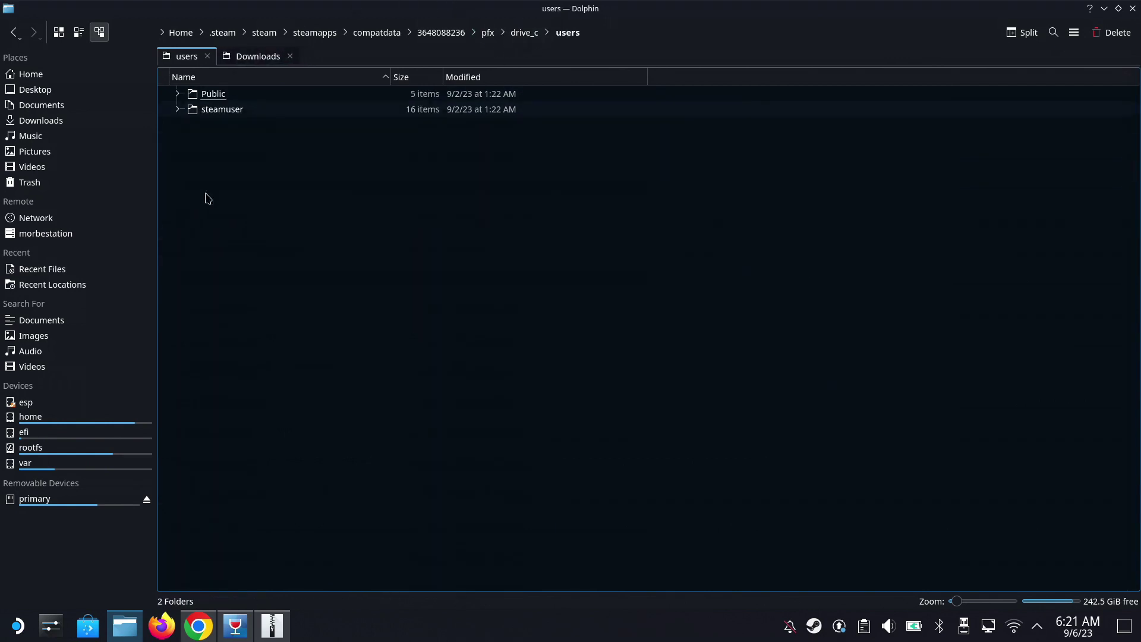
double_click(229, 109)
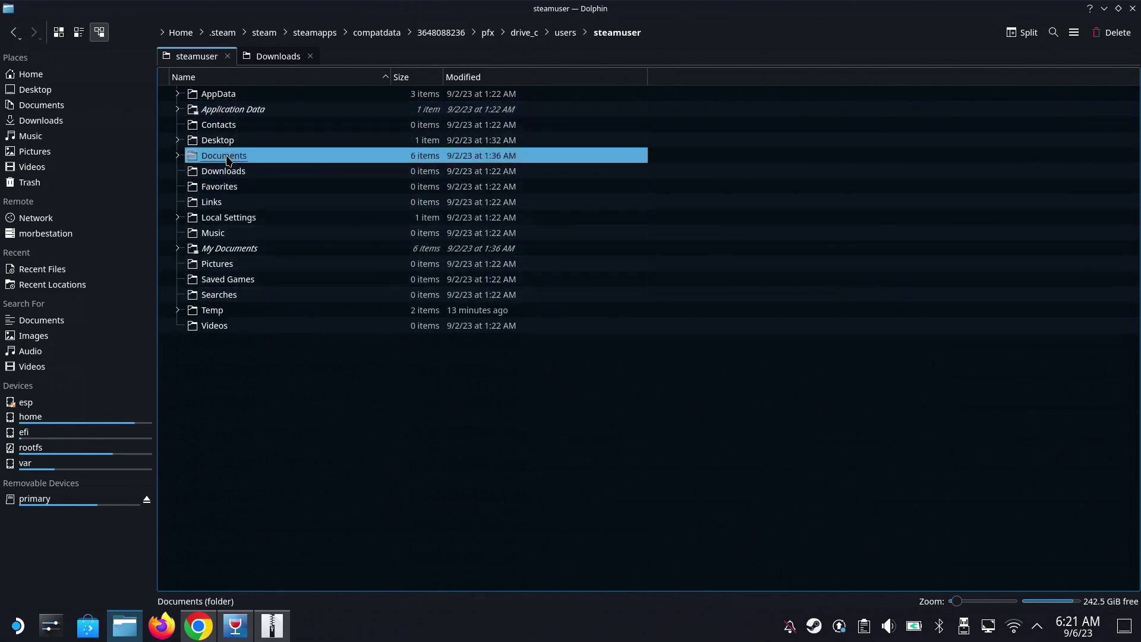
double_click(224, 156)
double_click(244, 126)
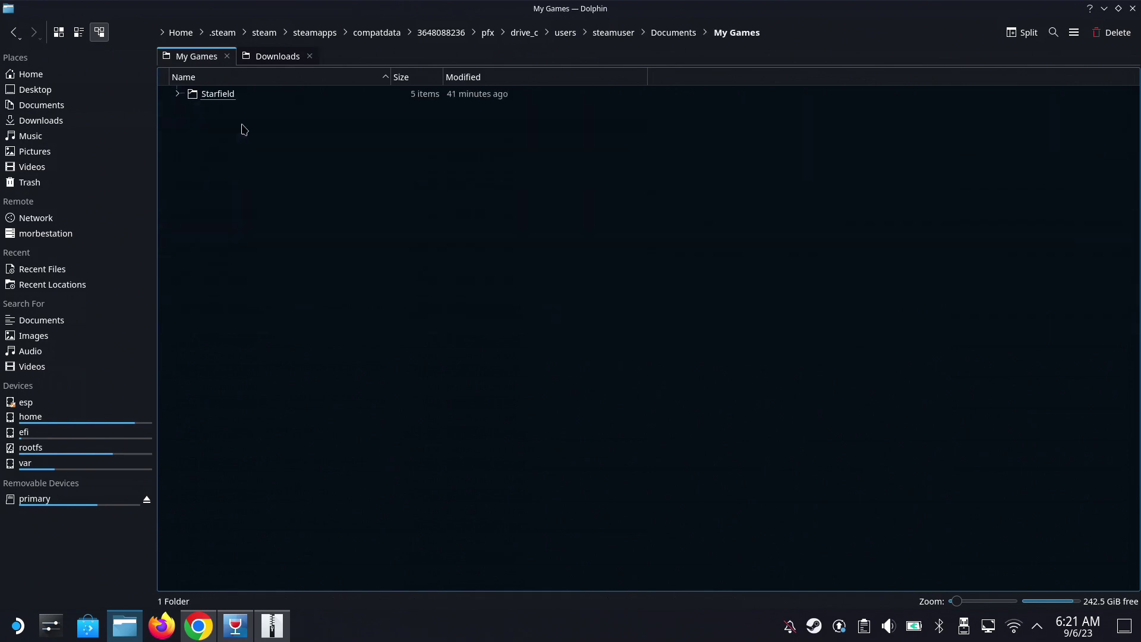
double_click(245, 100)
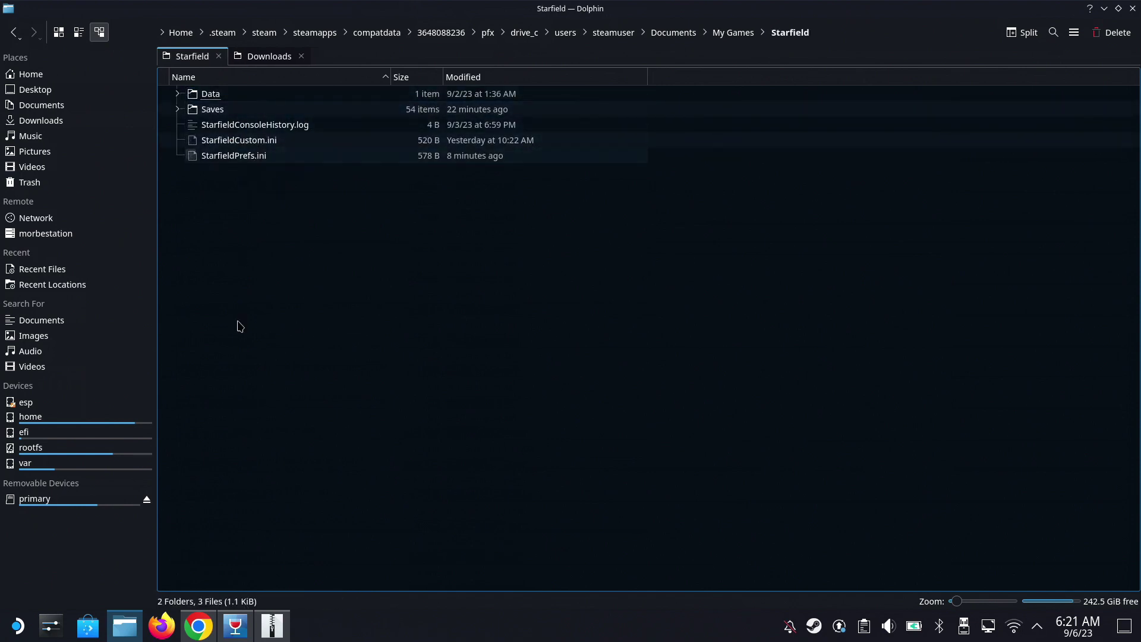
Step: Try to place the archive's StarfieldCustom.ini into the Starfield folder under My Games, and return to the file manager
click(273, 624)
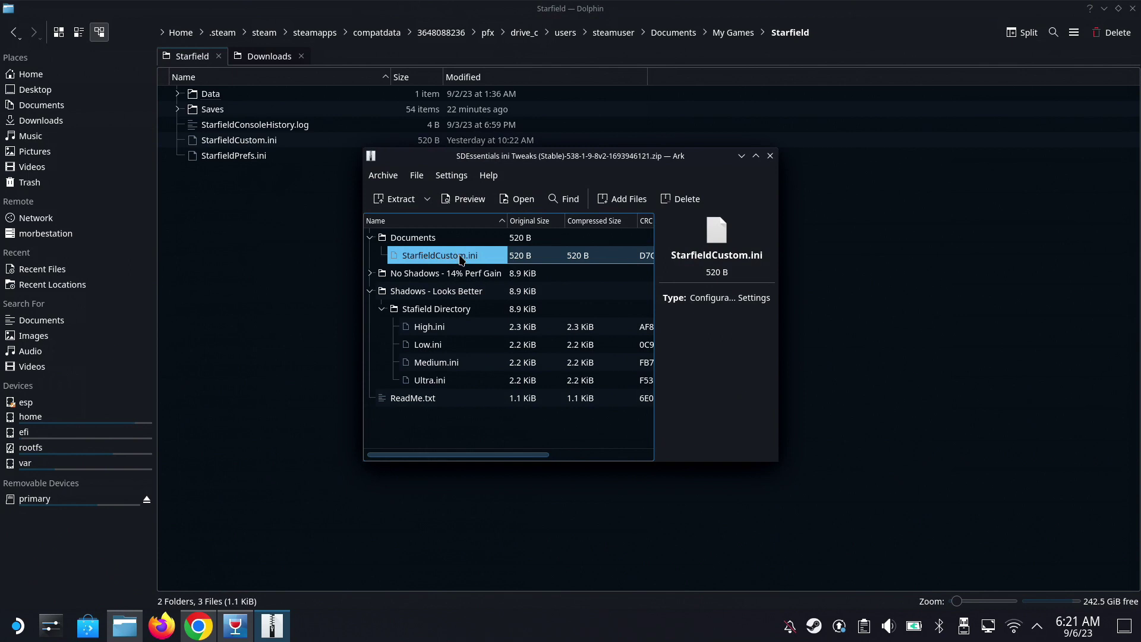
drag(461, 260, 290, 266)
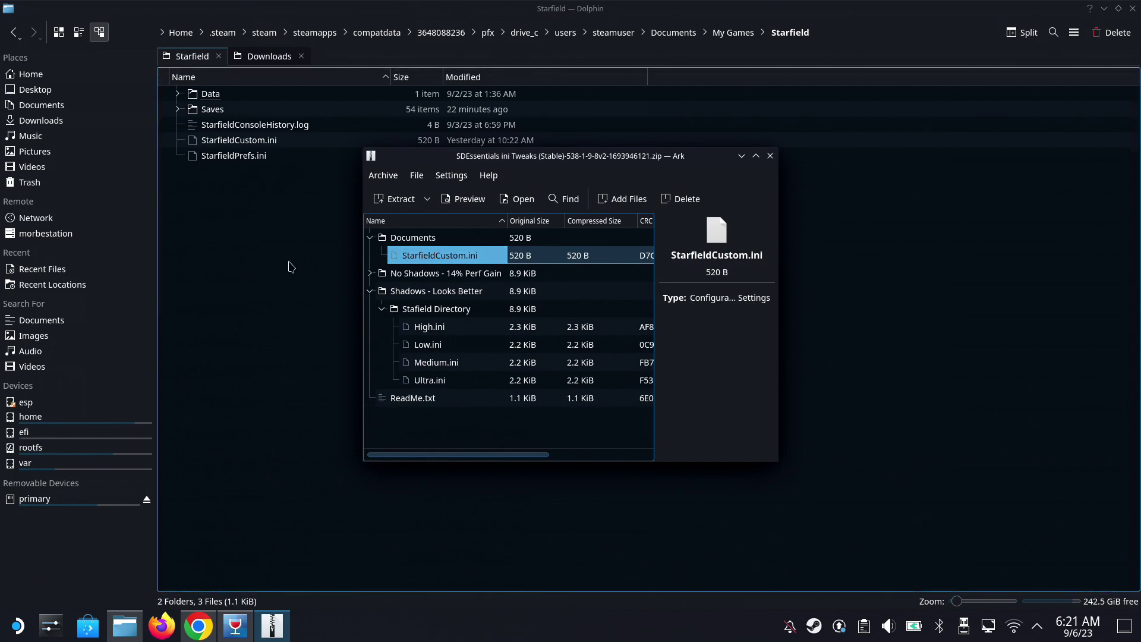
click(289, 262)
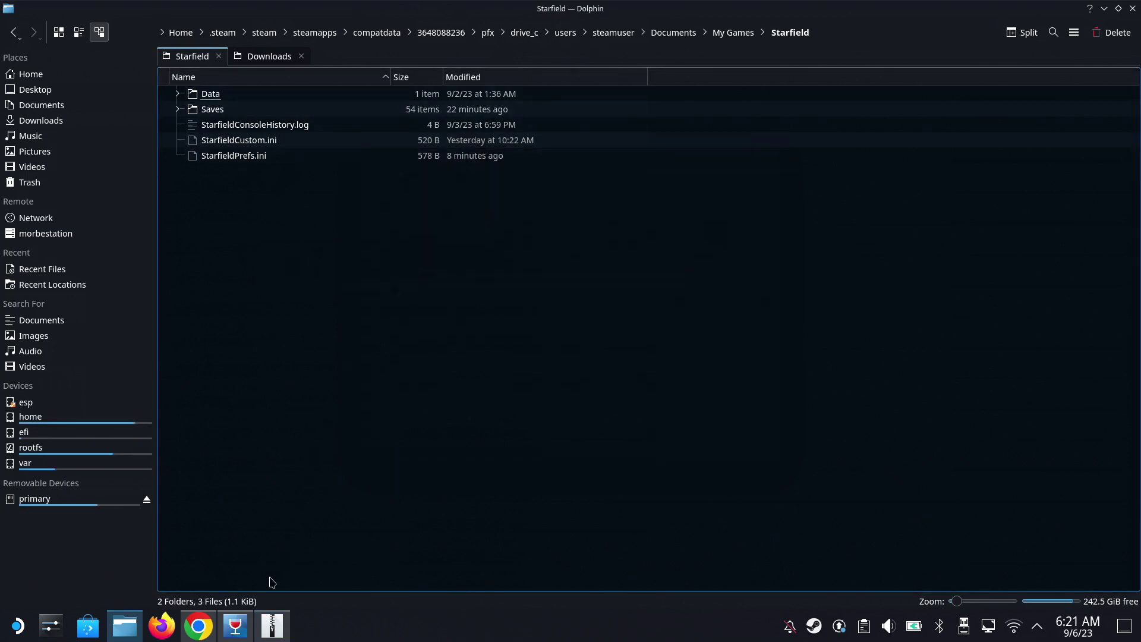
click(274, 624)
click(295, 474)
click(131, 635)
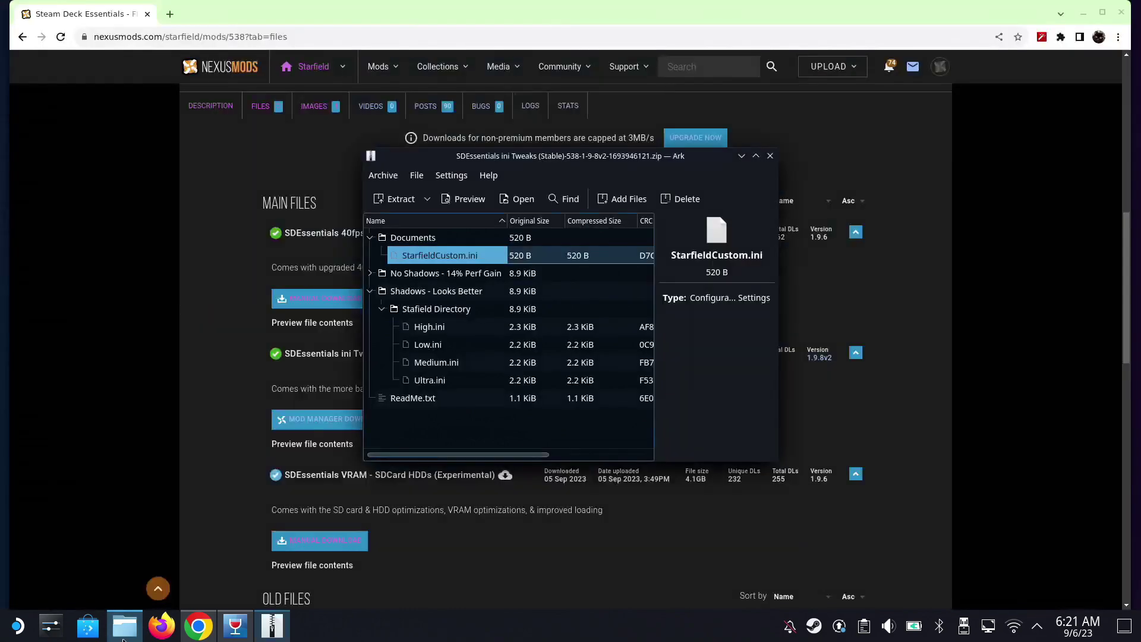
click(142, 625)
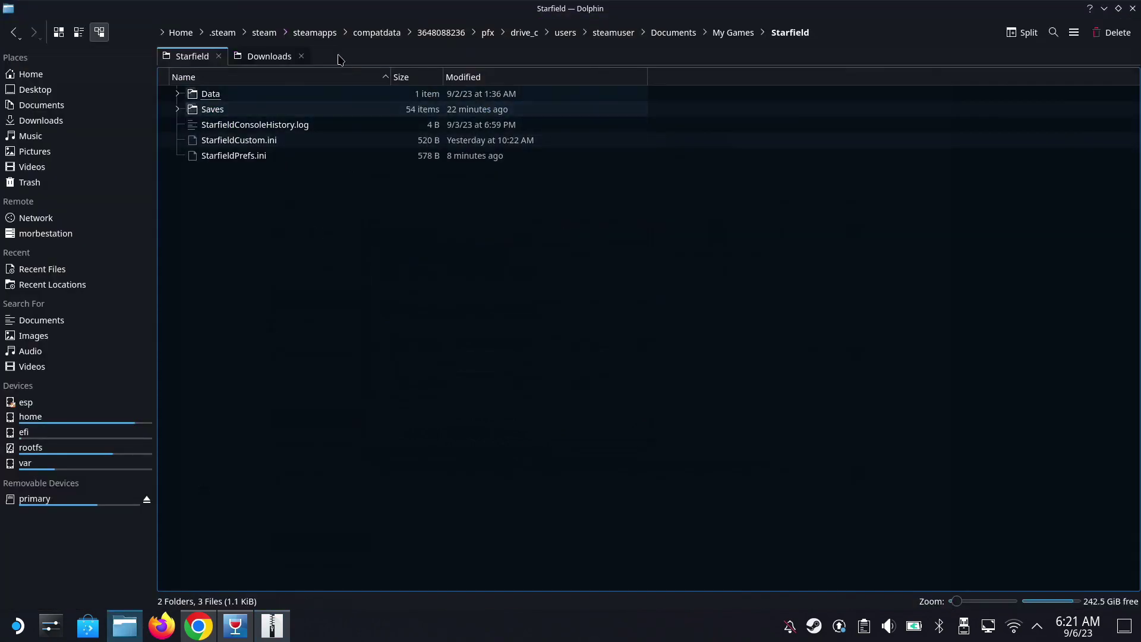
Step: Open the SD Essentials (VRAM - SDCard HDDs - Experimental) archive from the Downloads folder
click(255, 56)
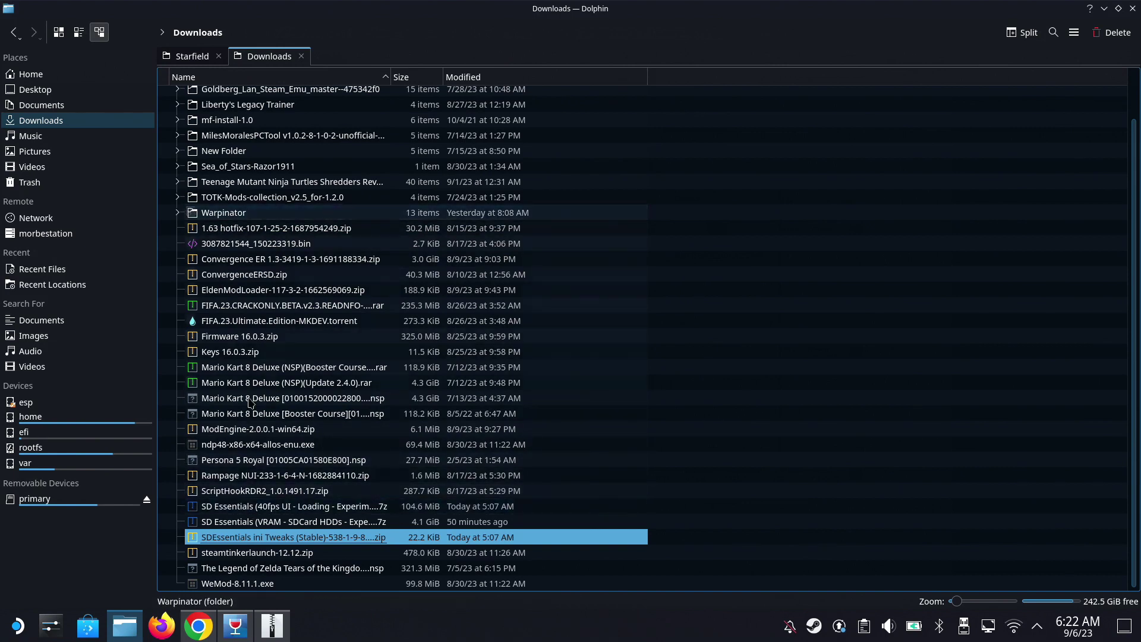
click(428, 507)
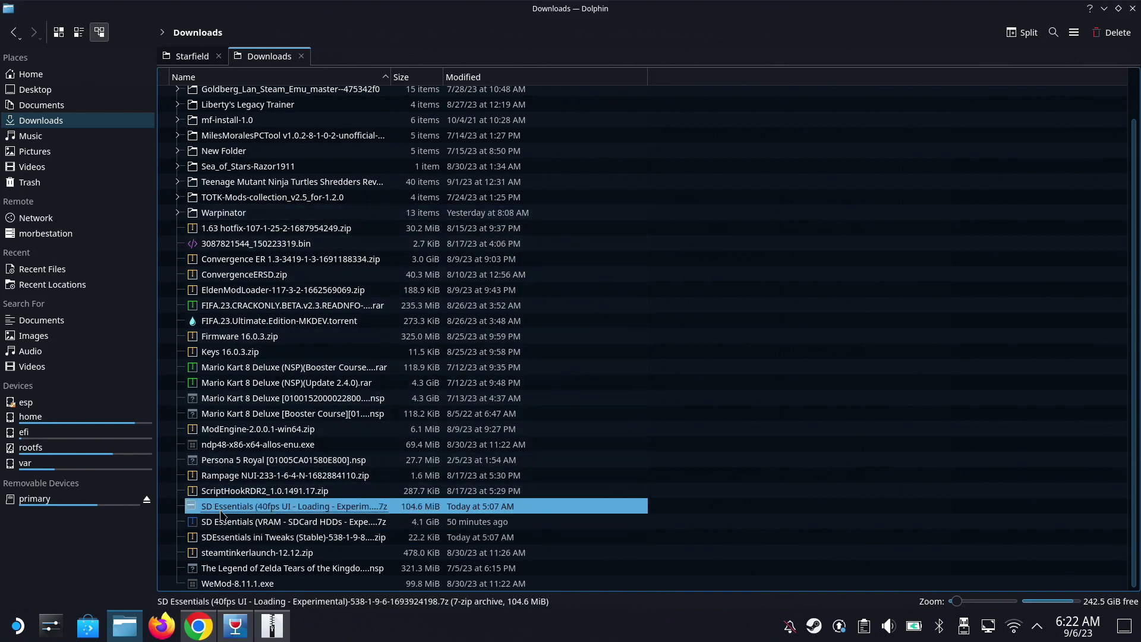
click(408, 525)
double_click(409, 527)
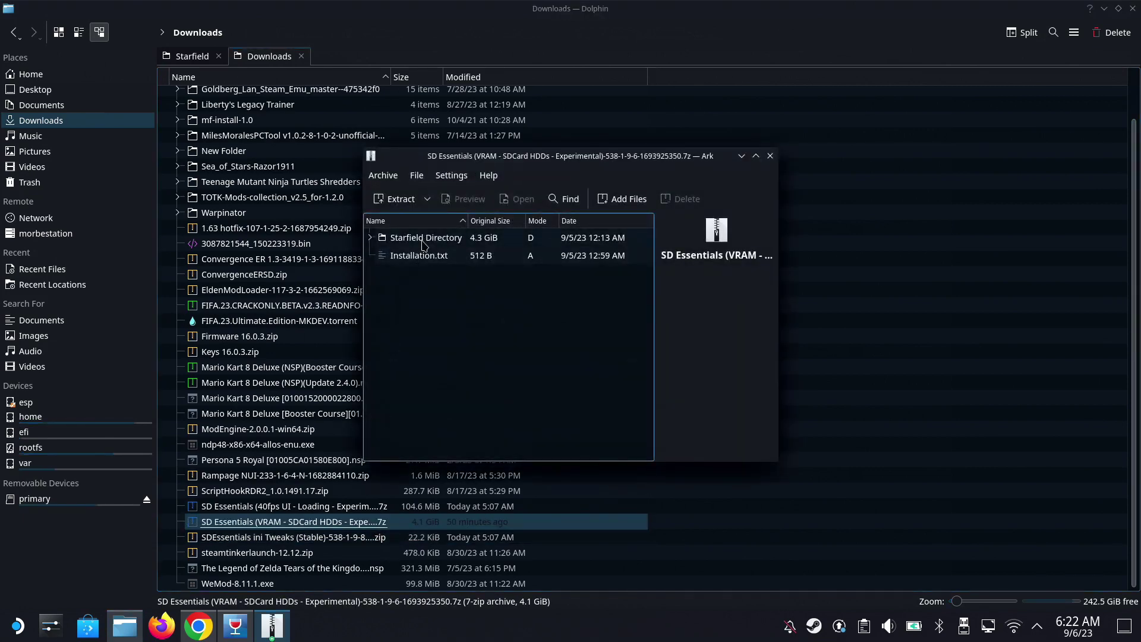
Step: Expand Starfield Directory in the VRAM archive and examine its Data folder and Starfield.ini file
double_click(425, 238)
click(427, 259)
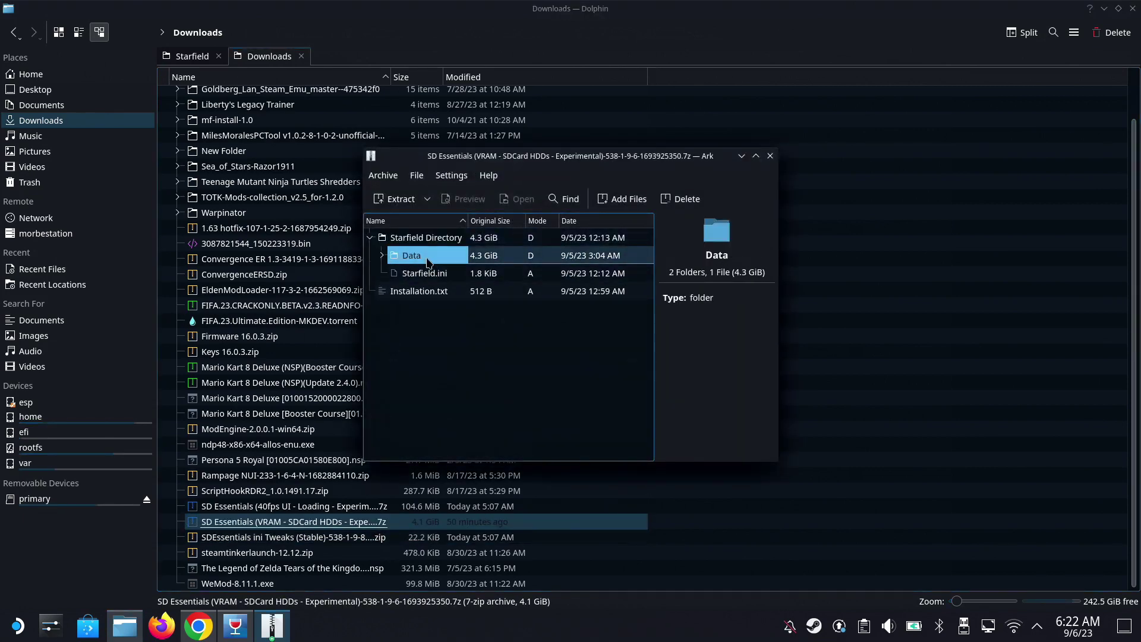
drag(373, 255, 405, 269)
click(424, 274)
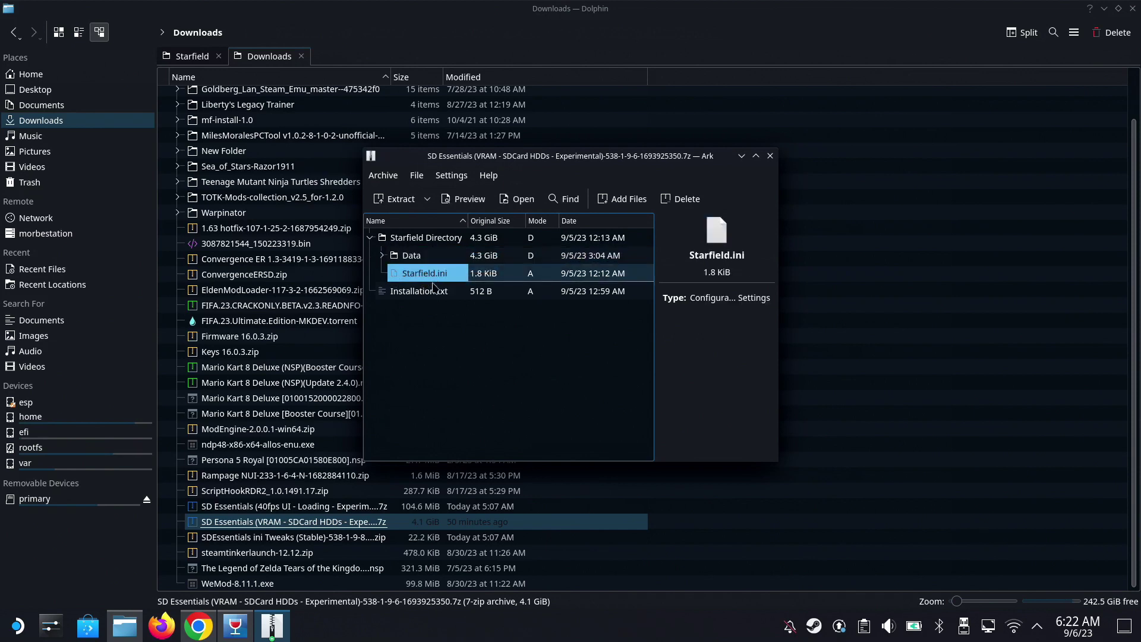
Step: Return to the file manager's Starfield tab, go back to steamapps, and open its shadercache folder
click(132, 635)
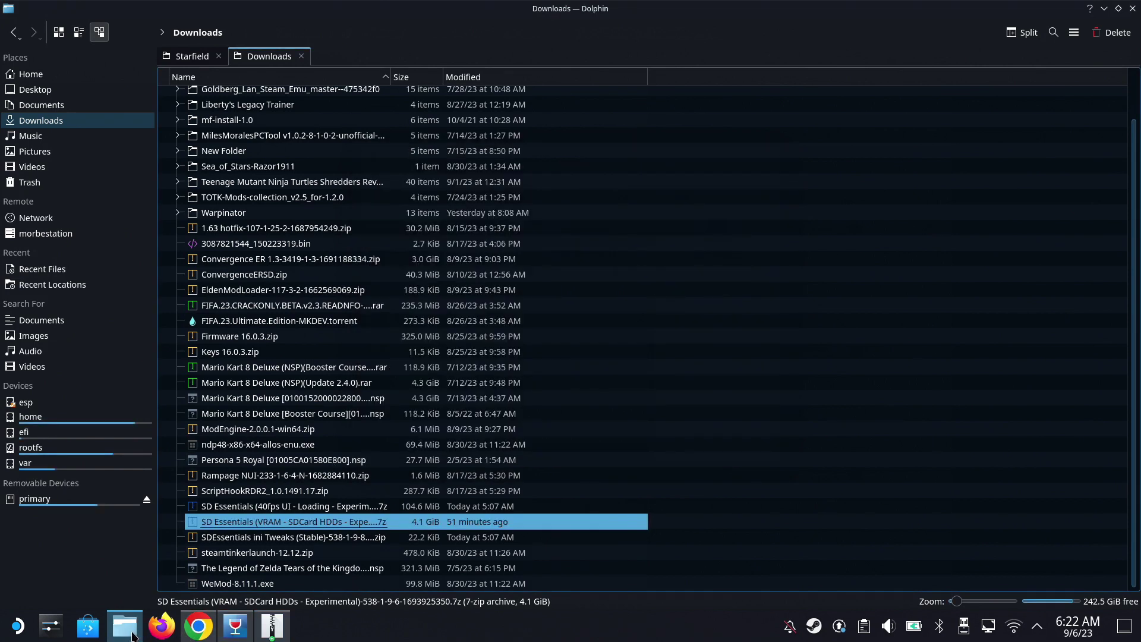
click(201, 59)
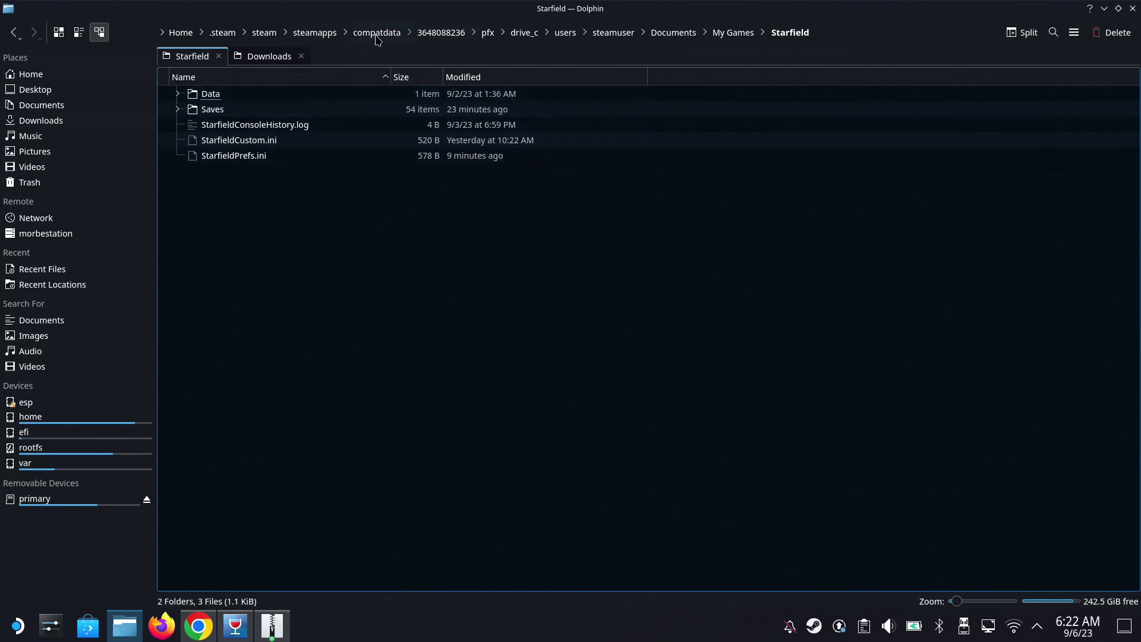
click(315, 33)
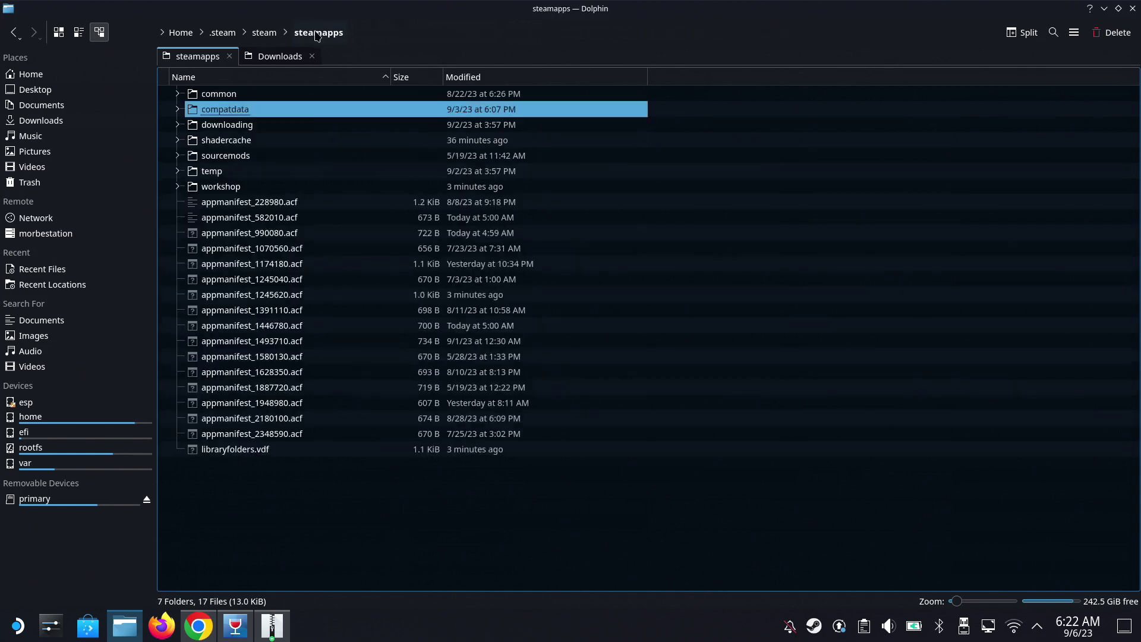
double_click(222, 141)
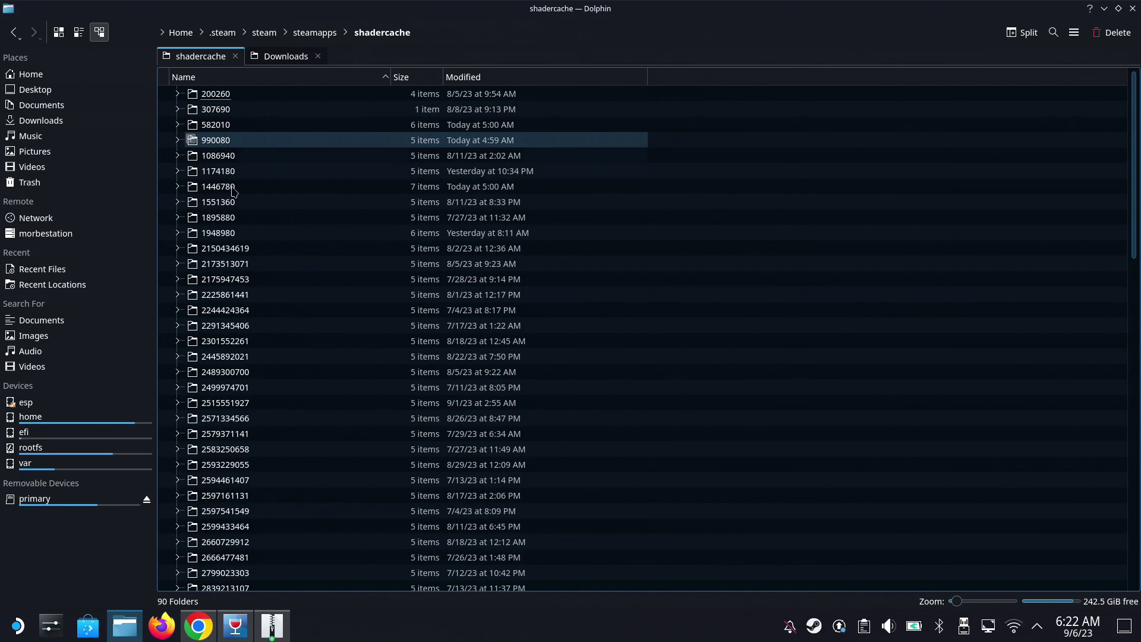
scroll(248, 408, down, 15)
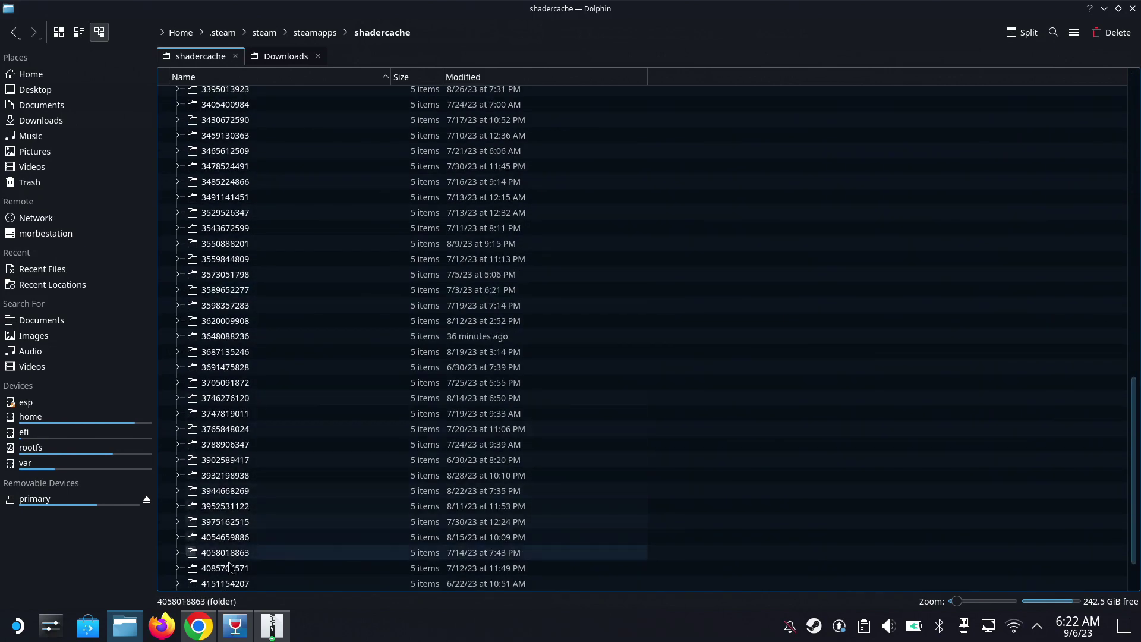
click(236, 626)
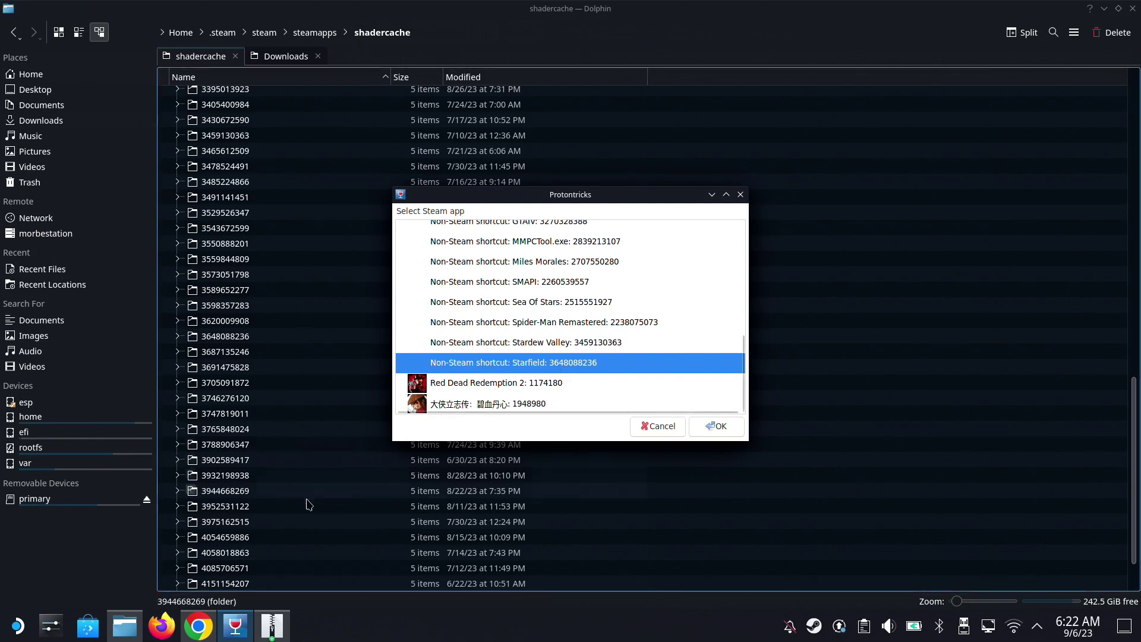
click(278, 512)
scroll(286, 511, down, 2)
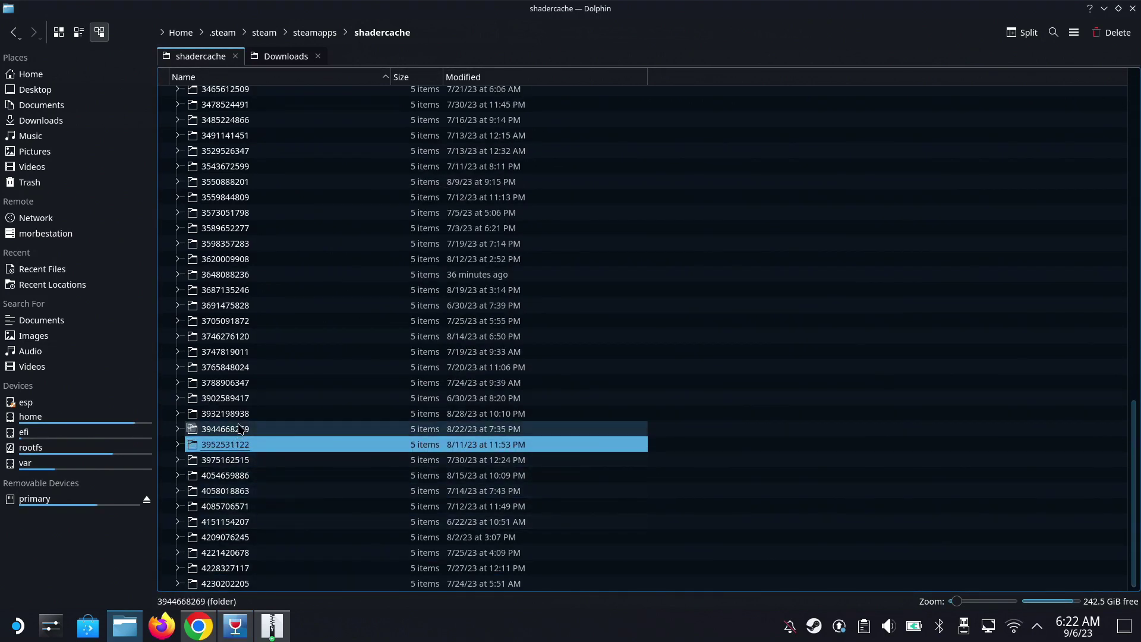
click(230, 279)
double_click(244, 277)
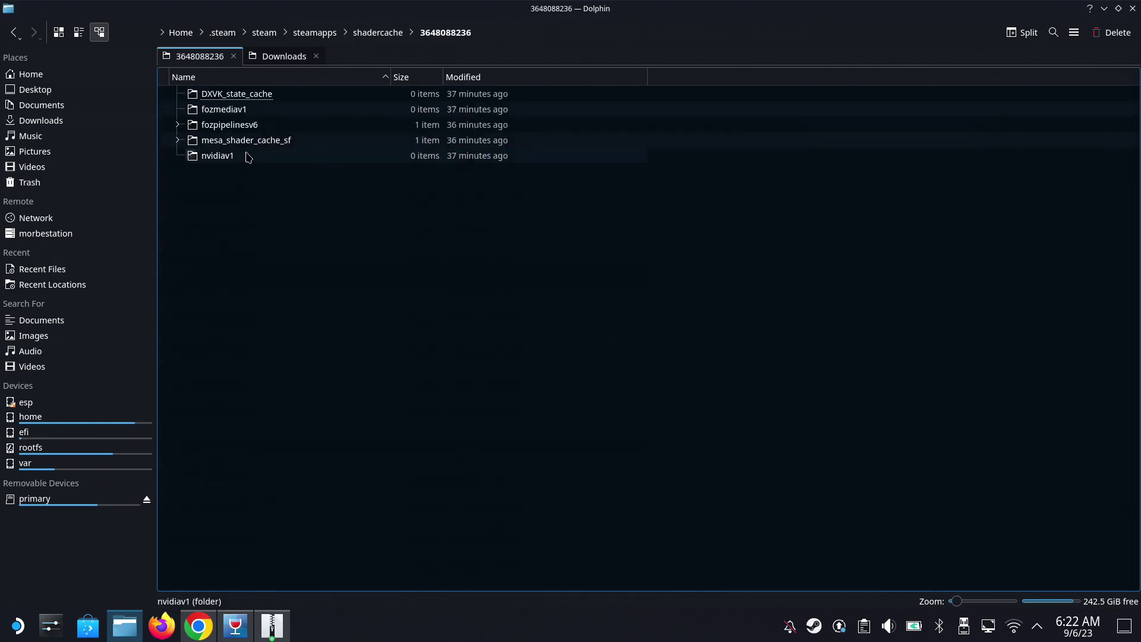
drag(413, 265, 146, 41)
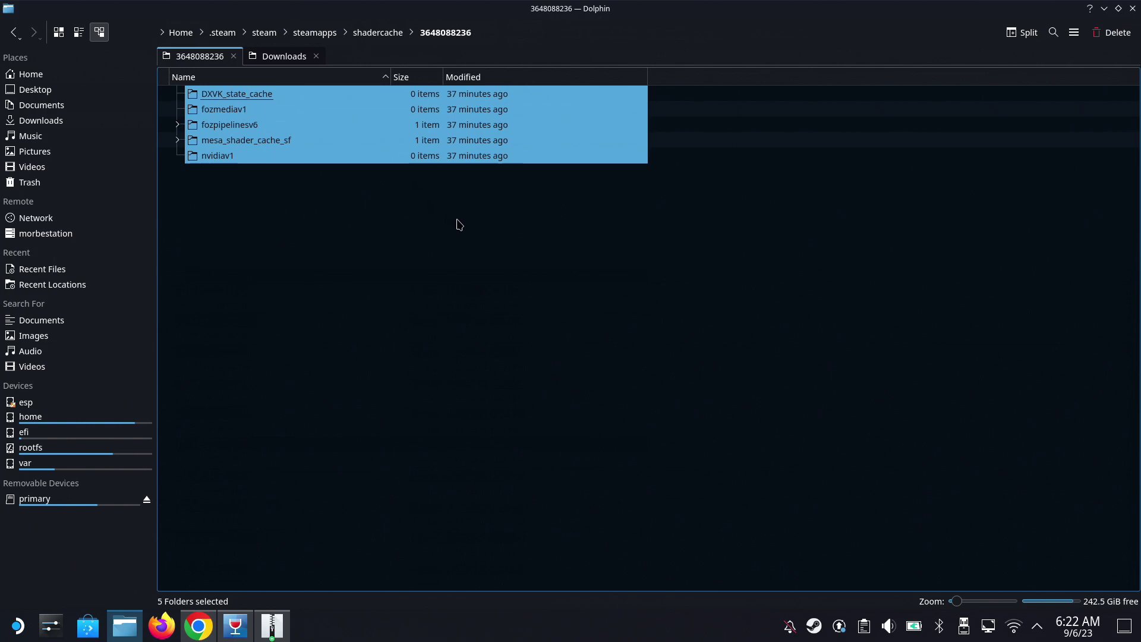
click(471, 264)
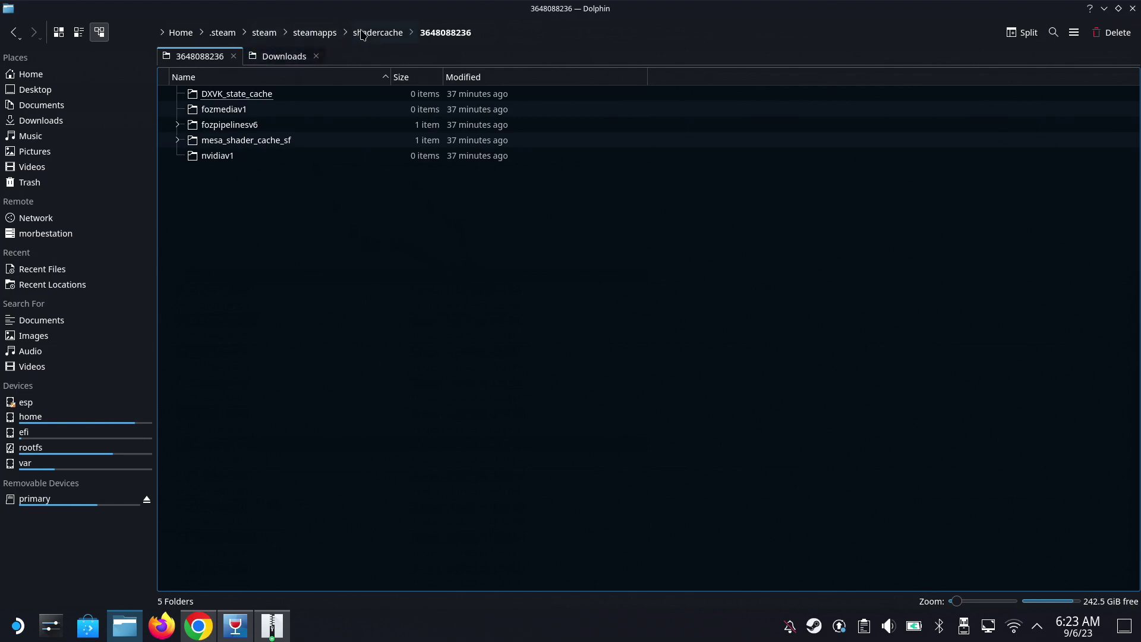
click(321, 34)
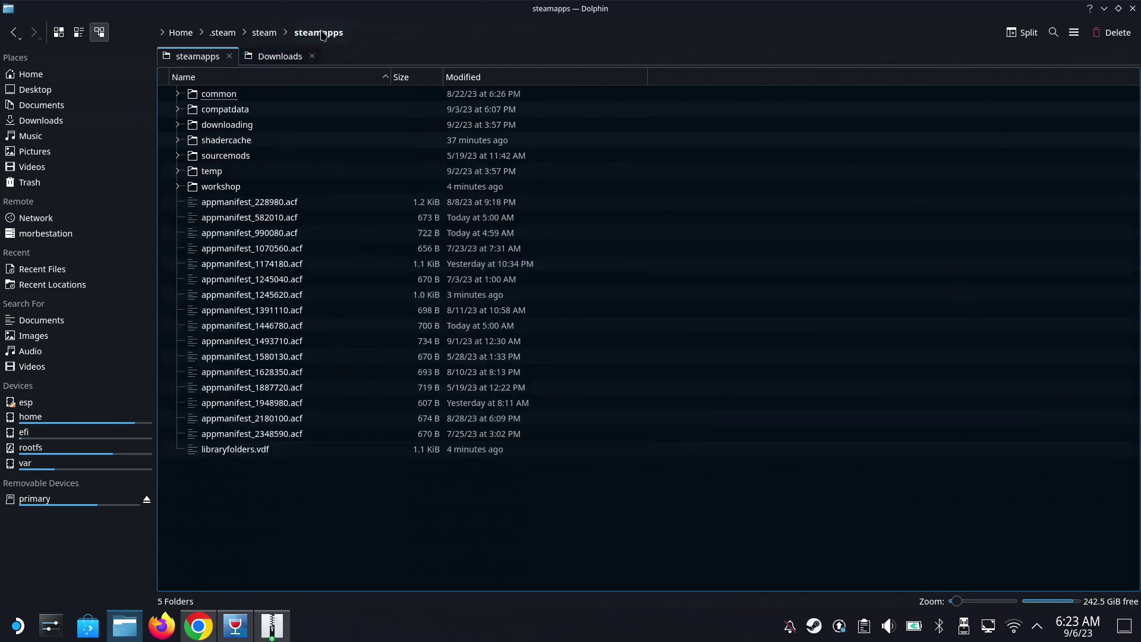
click(252, 113)
scroll(225, 381, down, 4)
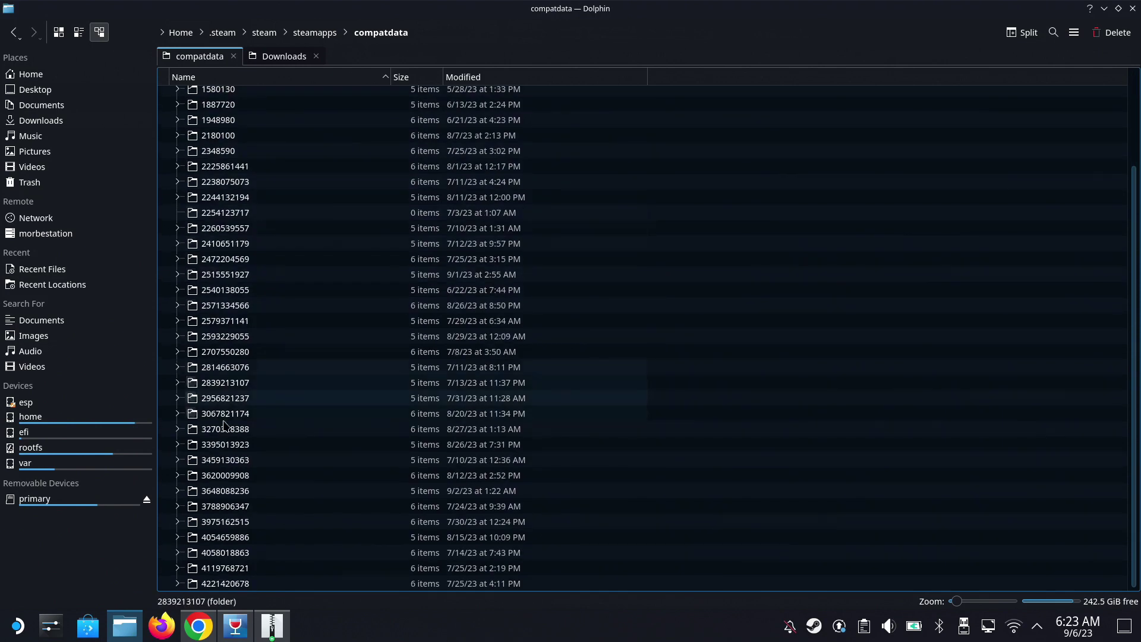
click(230, 497)
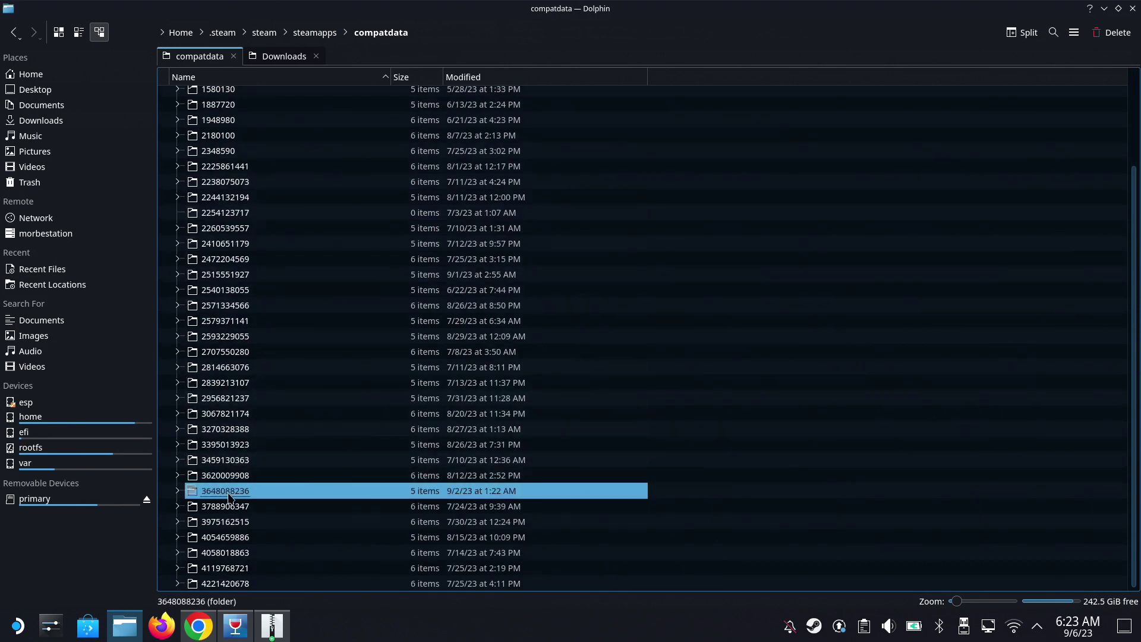
double_click(229, 497)
double_click(218, 92)
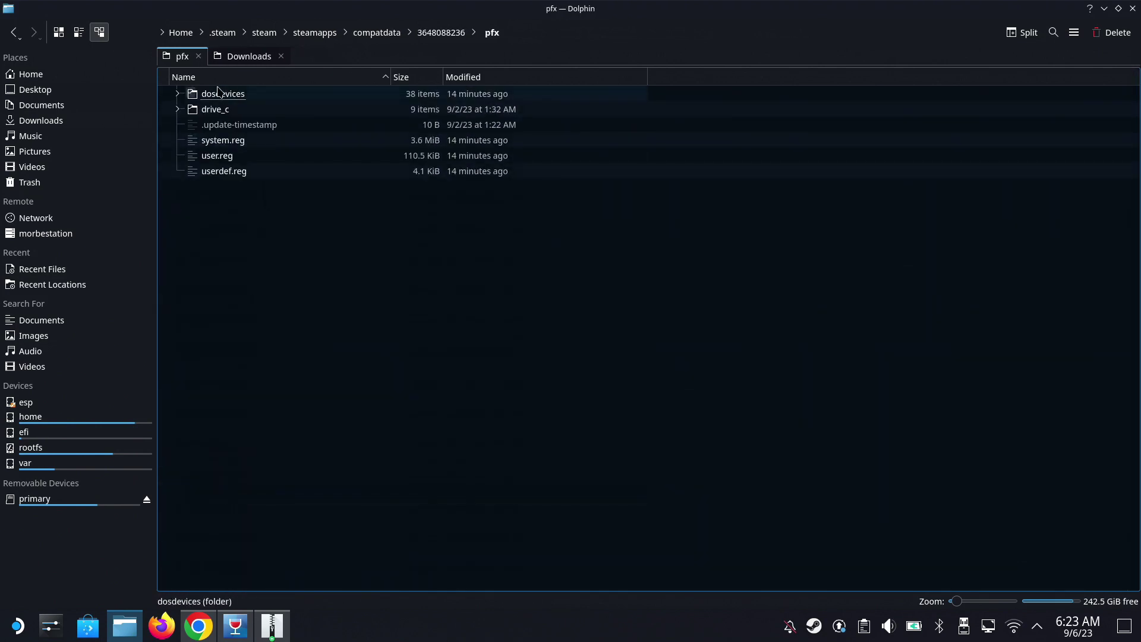
click(233, 110)
double_click(233, 110)
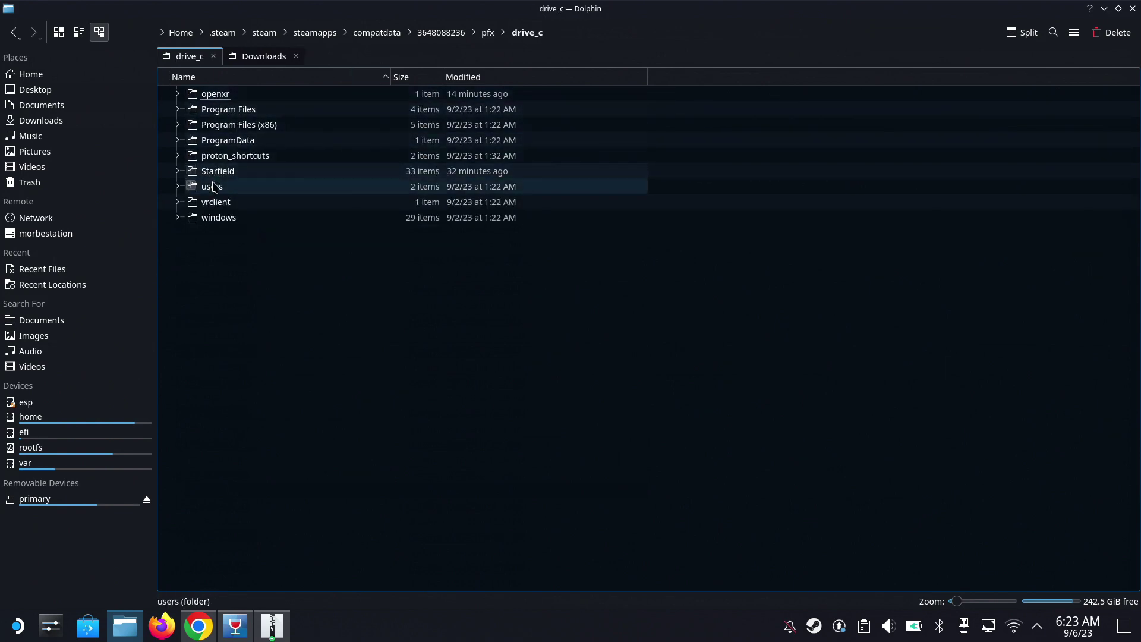
click(231, 170)
double_click(230, 170)
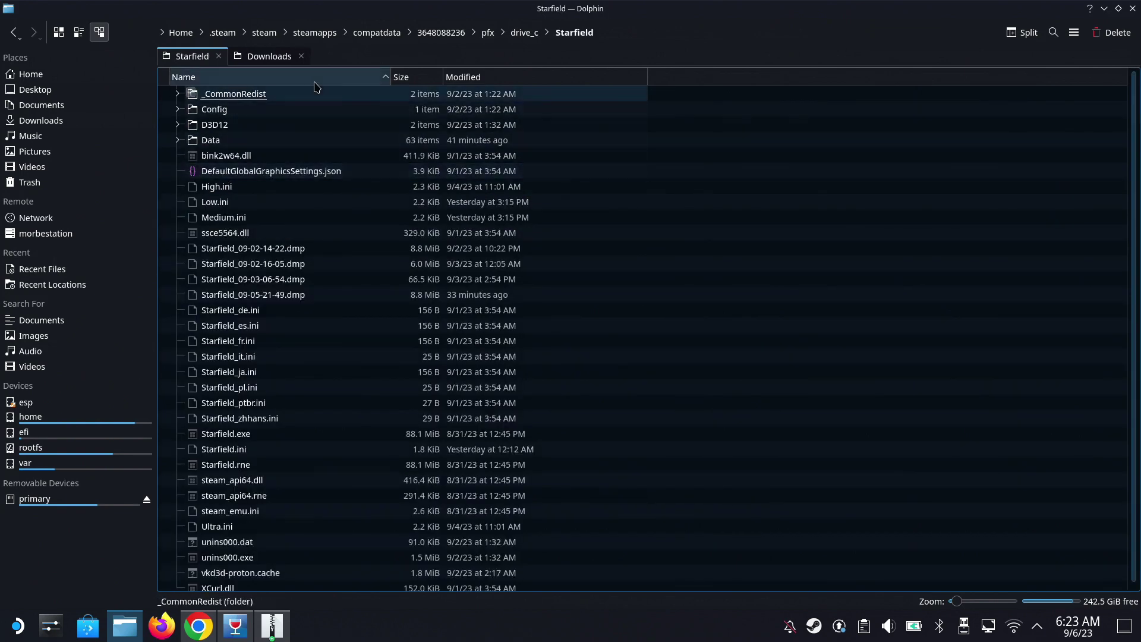
click(524, 33)
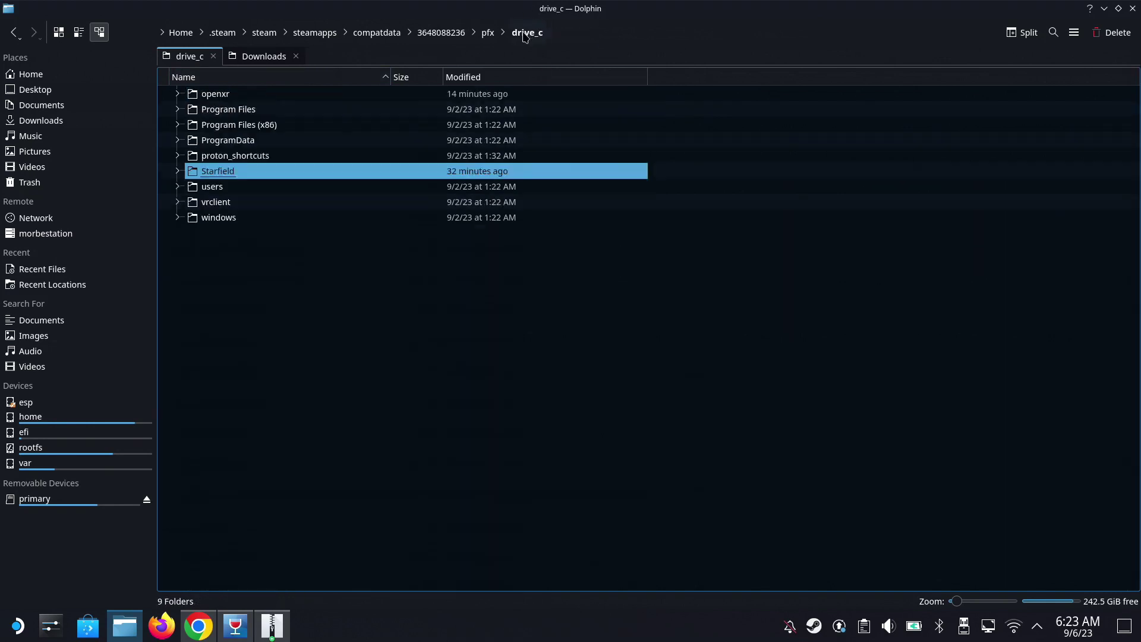
Step: From drive_c, open the users, steamuser, and AppData folders
double_click(217, 187)
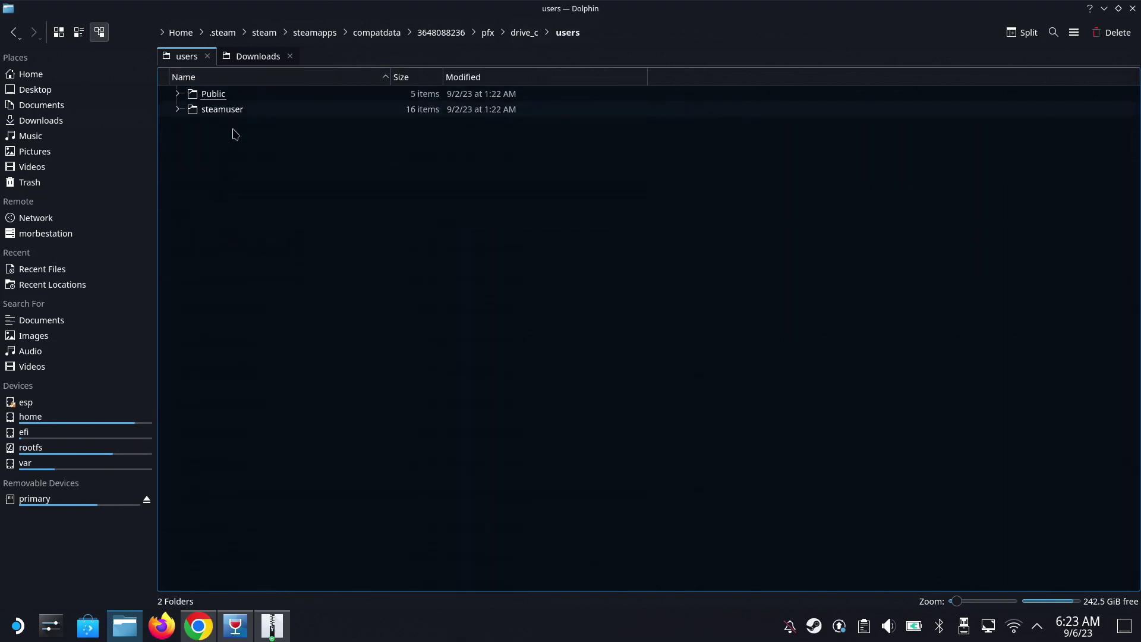
click(233, 111)
double_click(232, 111)
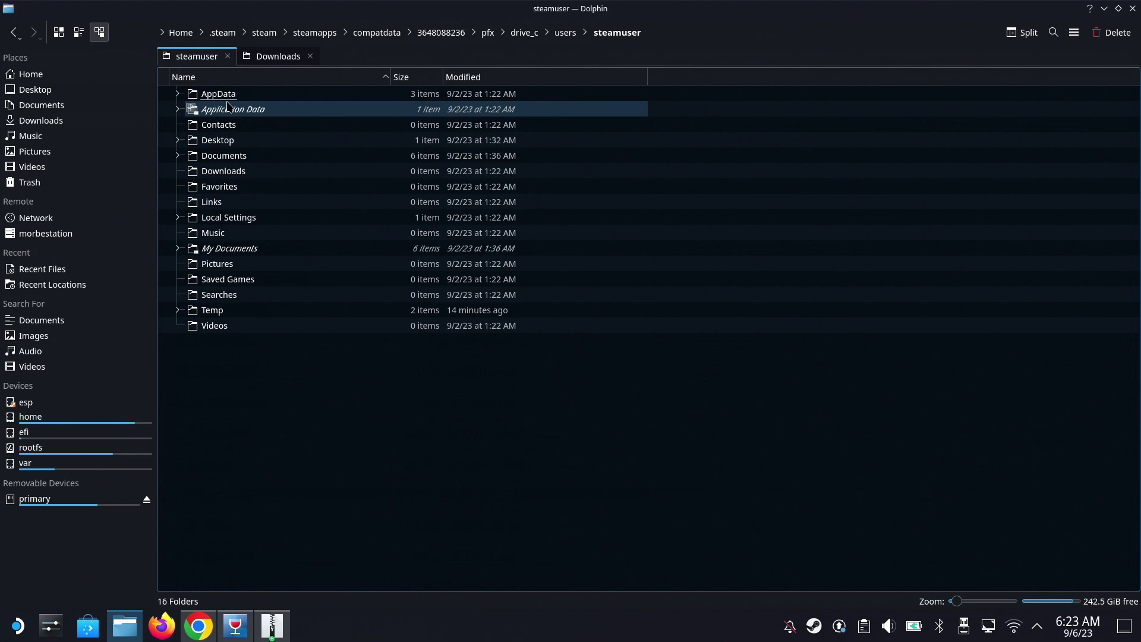
click(214, 96)
double_click(214, 97)
Step: Open Local and its Starfield folder in AppData, and point out the Pipeline.cache file by selecting it
click(213, 98)
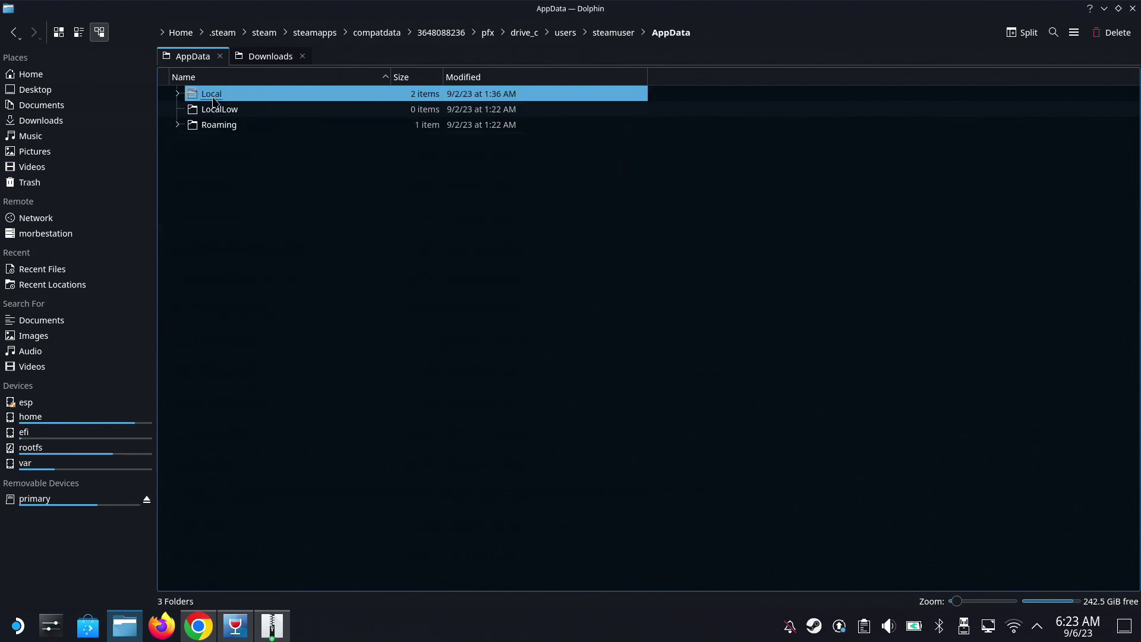
double_click(213, 98)
click(230, 115)
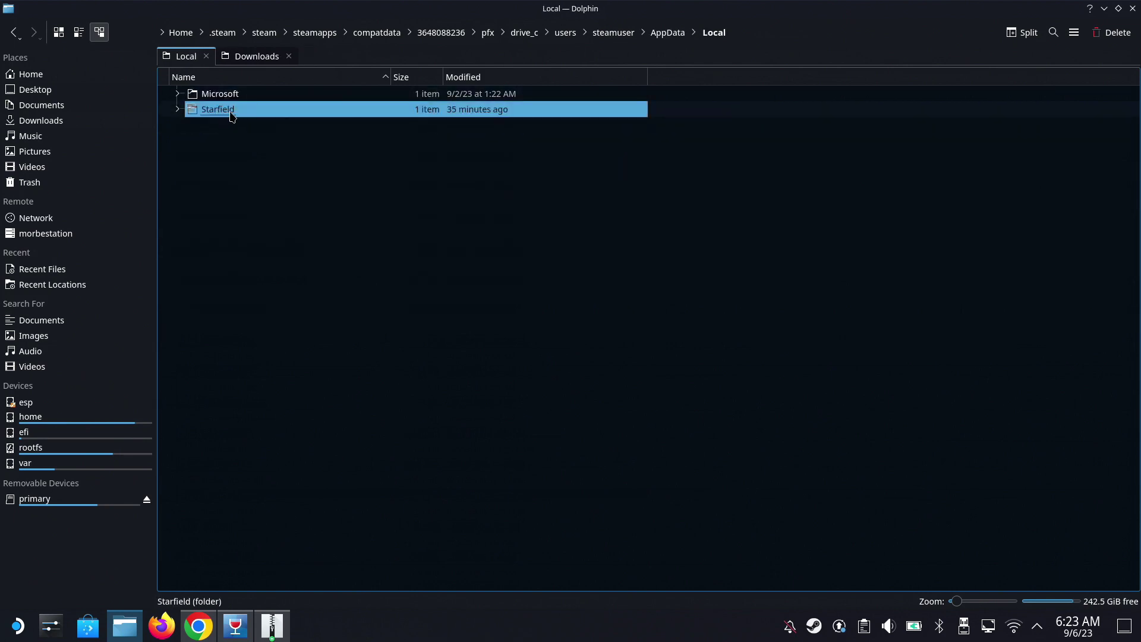
double_click(232, 113)
click(231, 95)
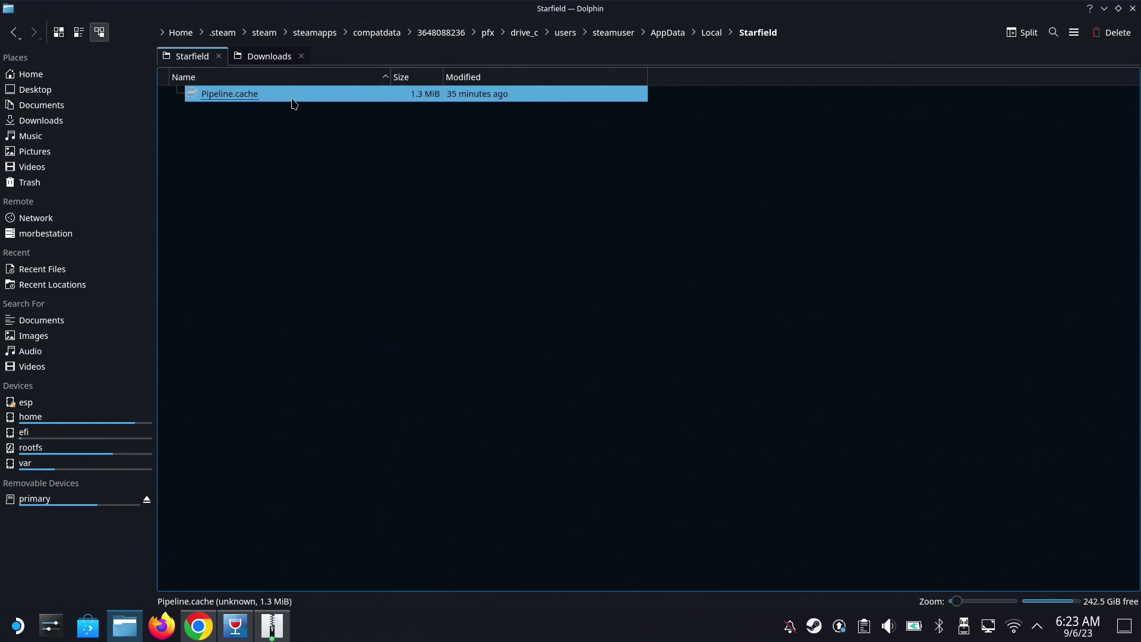
click(352, 255)
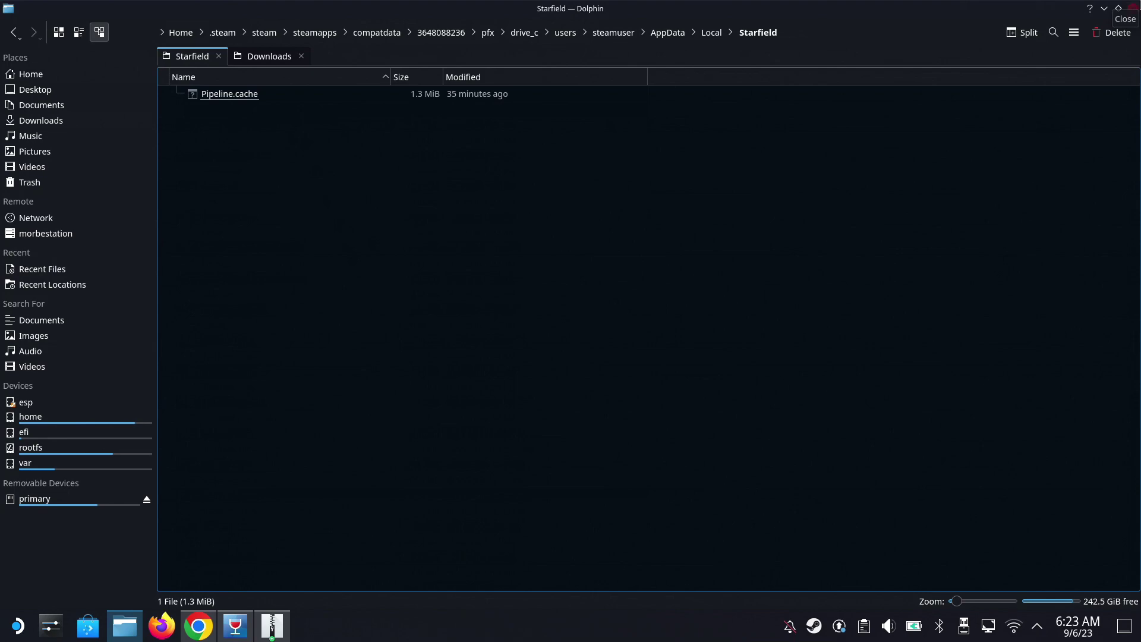
Step: Close the file manager and browser windows, and launch CryoUtilities from the desktop
click(1132, 8)
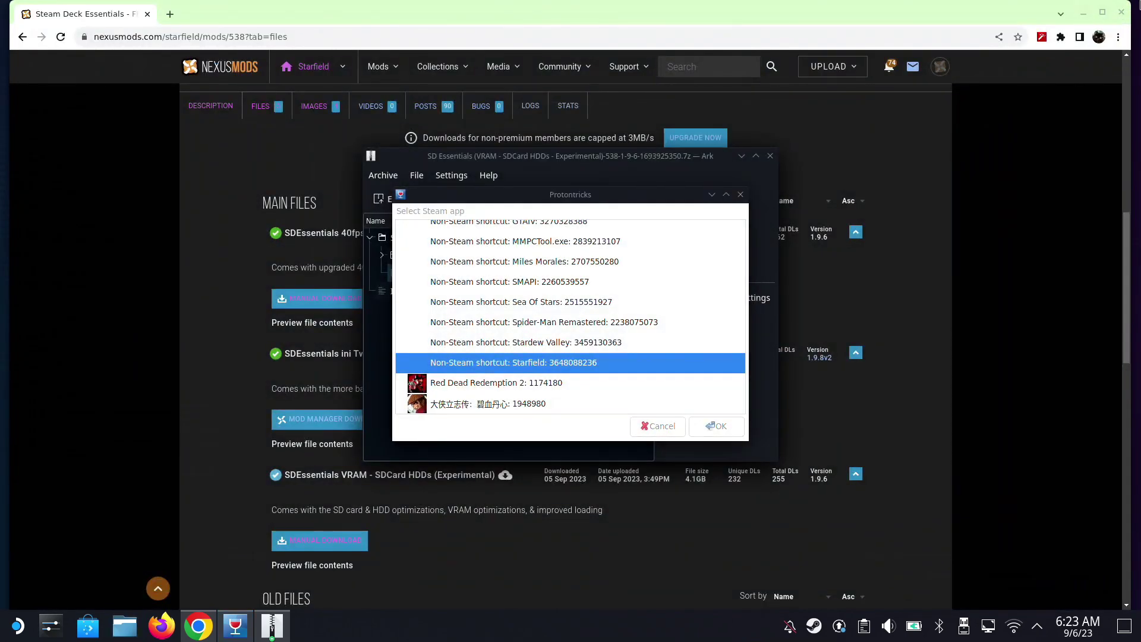
click(1122, 11)
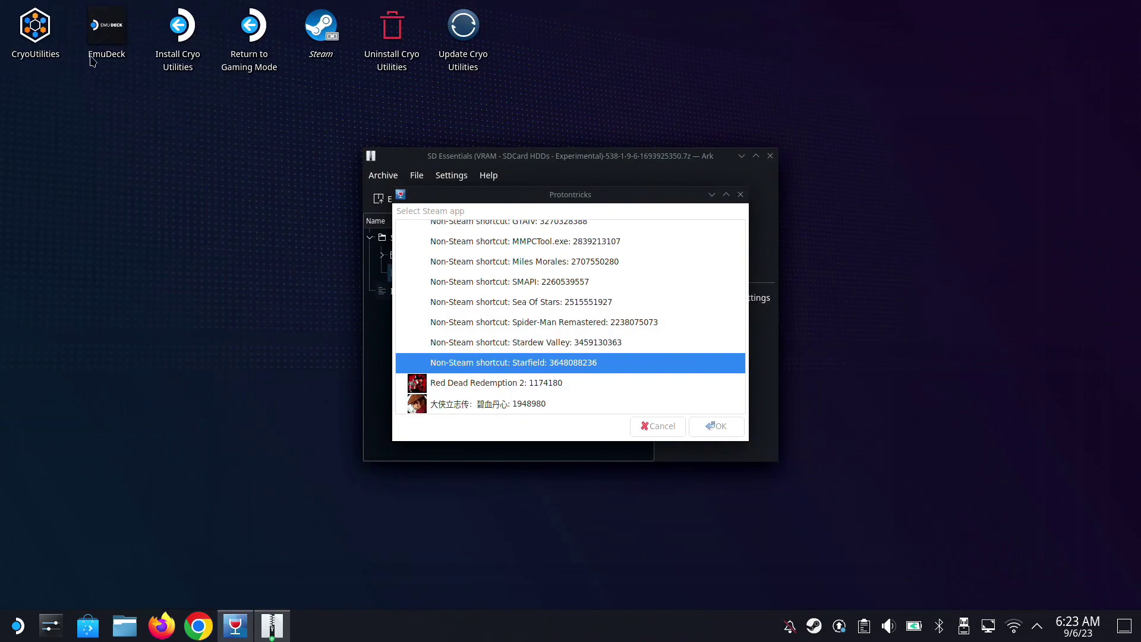
click(51, 37)
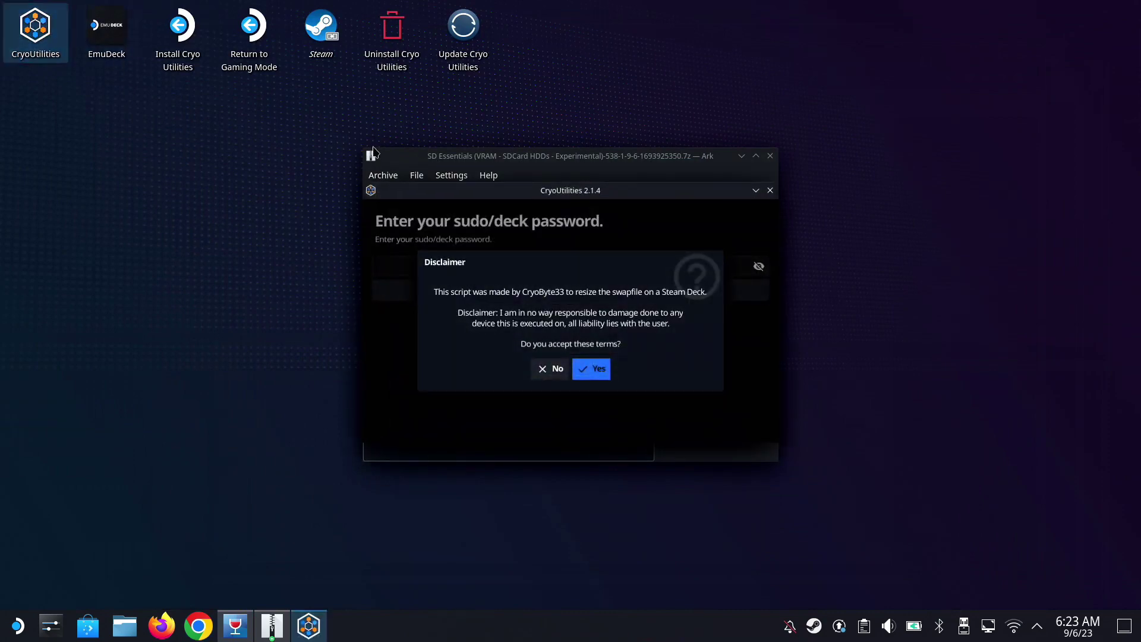
Step: Accept the CryoUtilities disclaimer and submit the sudo/deck password
click(598, 369)
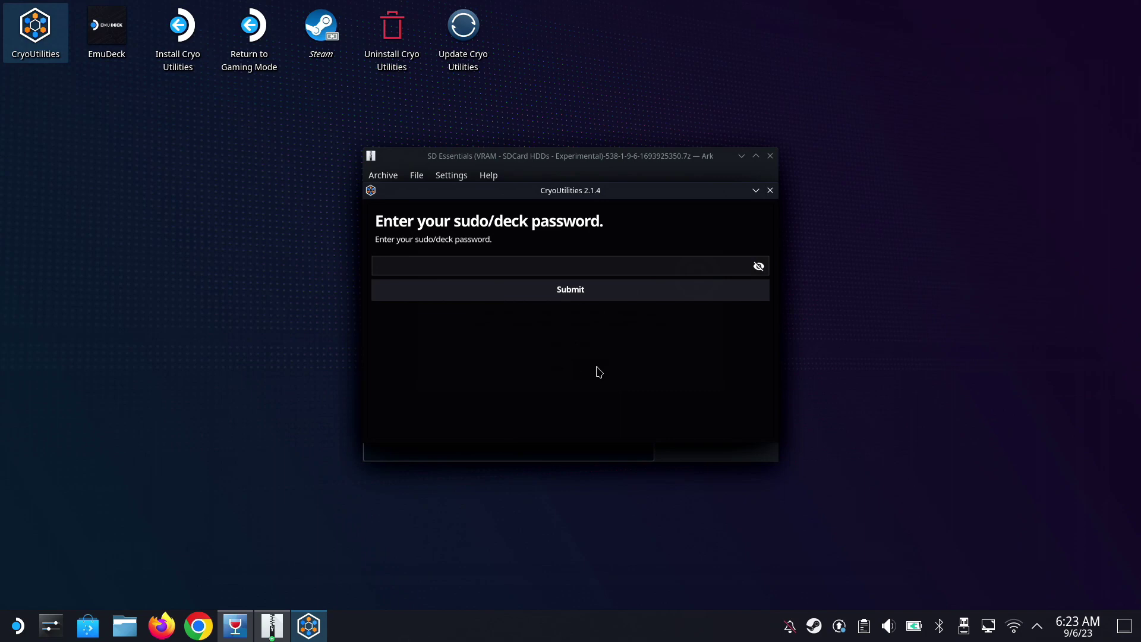
click(552, 265)
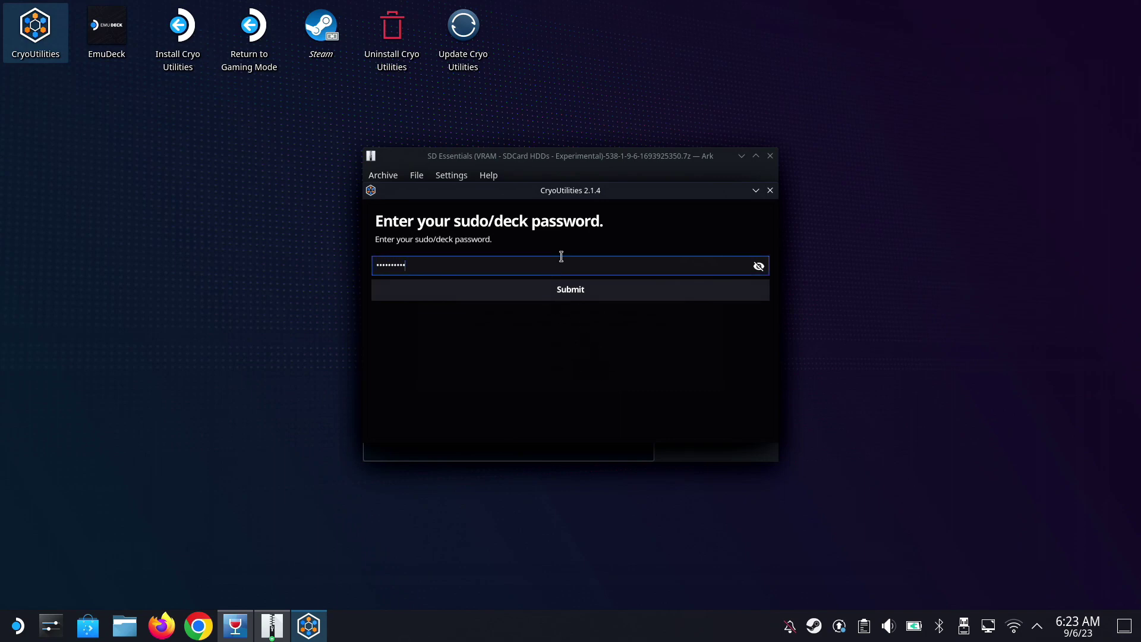
key(Return)
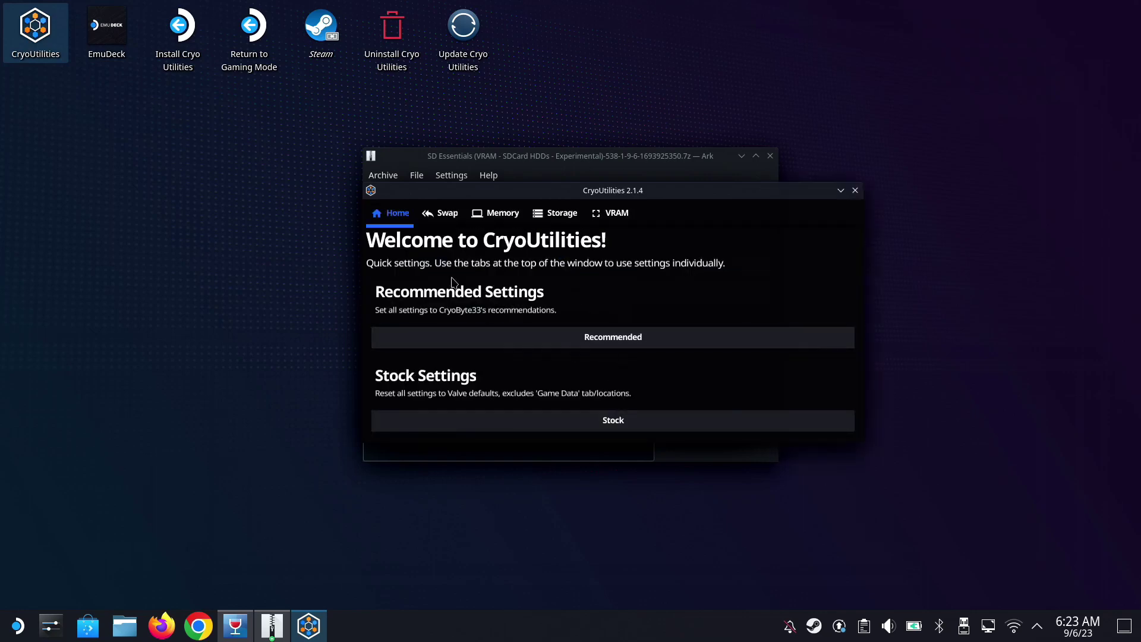
Step: Examine the current swap, memory tweak, and VRAM status in CryoUtilities
click(441, 211)
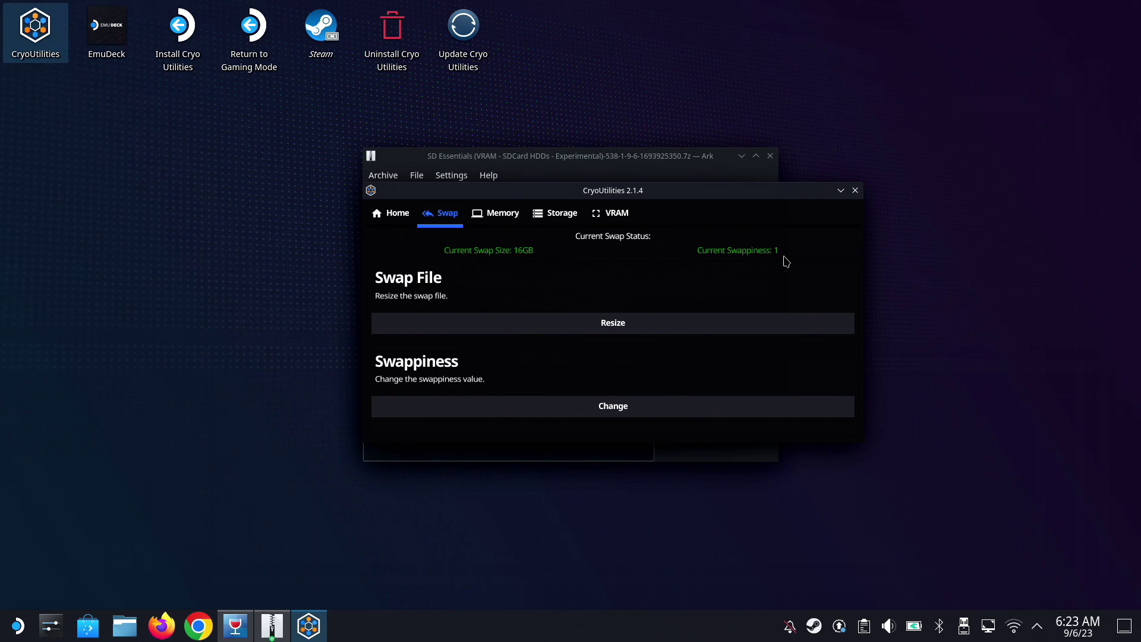
click(501, 219)
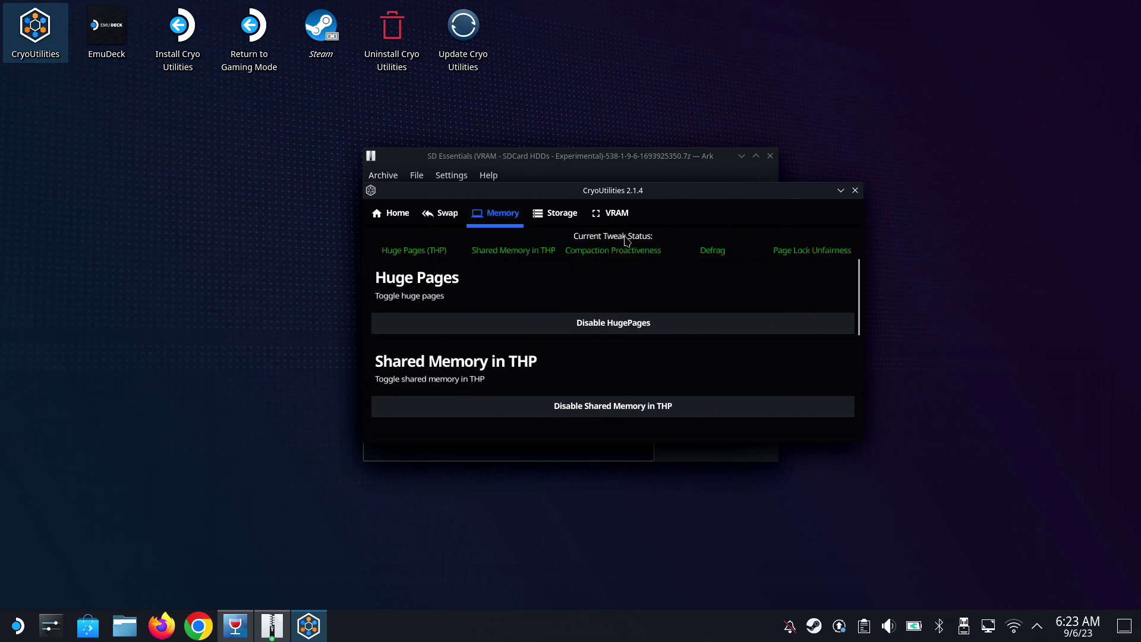
click(612, 212)
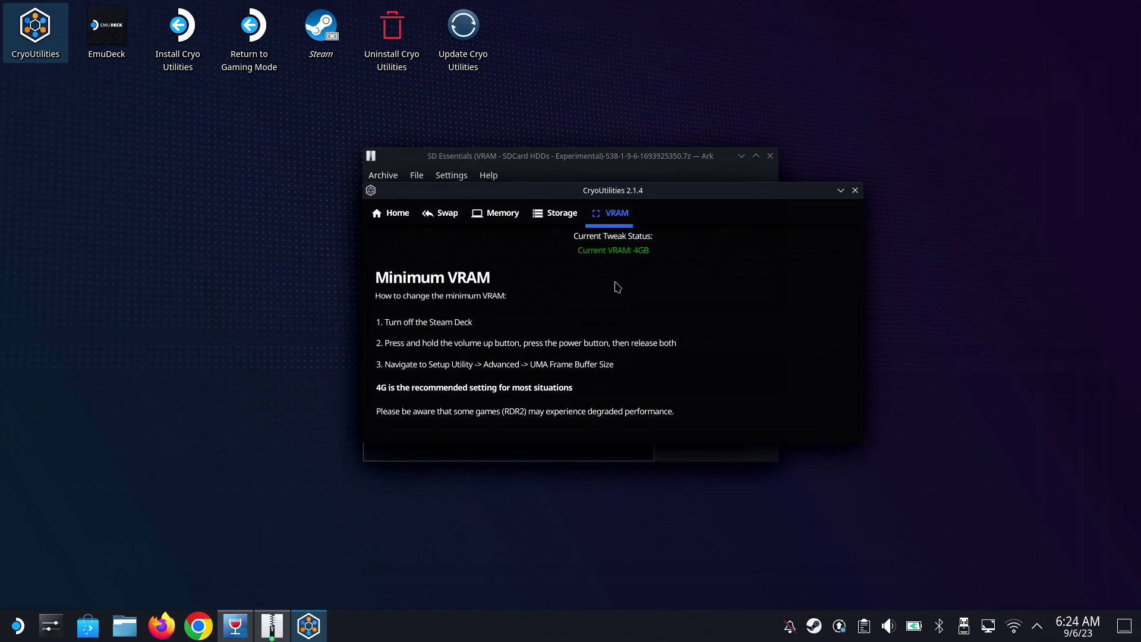